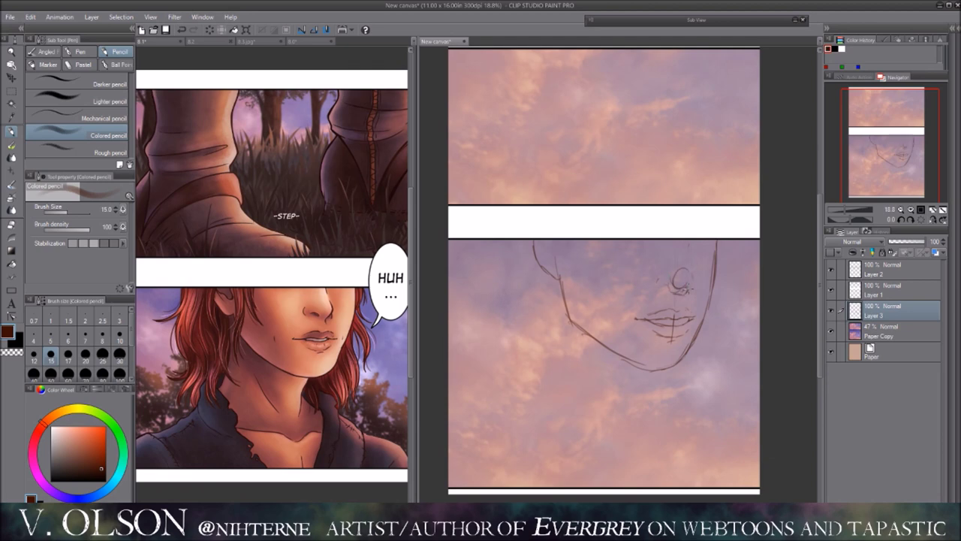
Step: Refine the pencilled nose in the lower panel and transform the face sketch
mouse_move(712, 225)
left_mouse_down()
mouse_move(739, 230)
mouse_move(773, 215)
left_mouse_up()
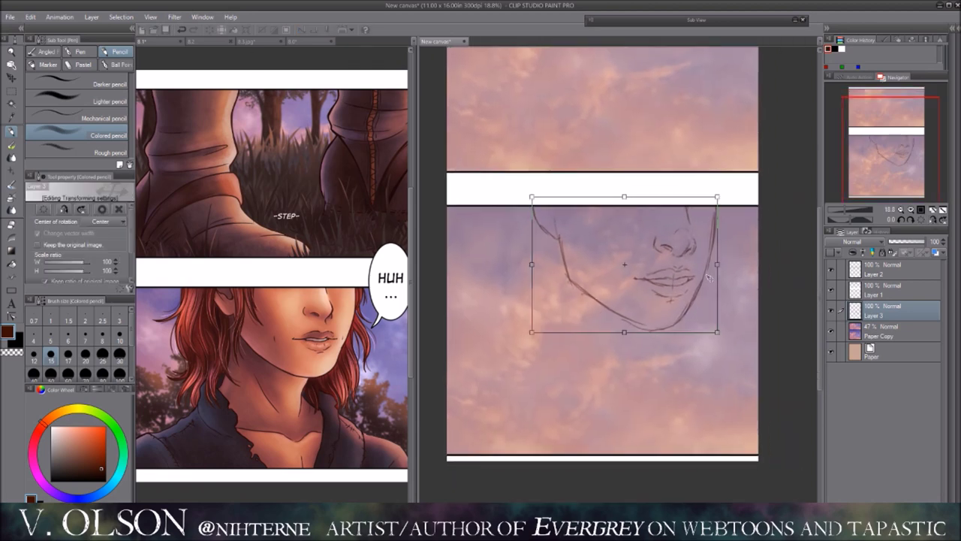
left_click_drag(751, 316, 730, 276)
Step: Sketch the neck, shoulders and collarbones below the jaw, and the ear beside the face, with the colored pencil
left_click_drag(593, 246, 523, 383)
left_click_drag(618, 328, 652, 396)
left_click_drag(693, 336, 678, 392)
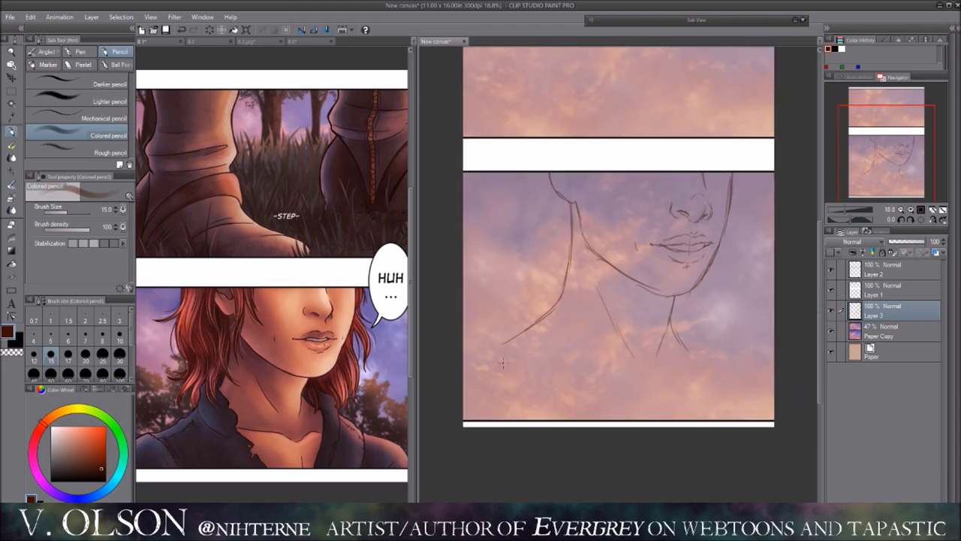
left_click_drag(487, 353, 489, 384)
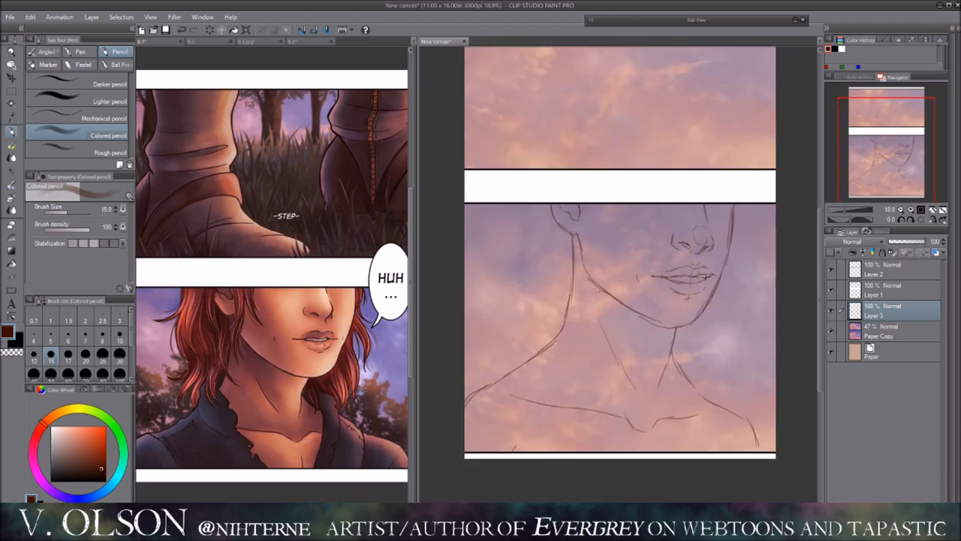
left_click_drag(693, 289, 712, 319)
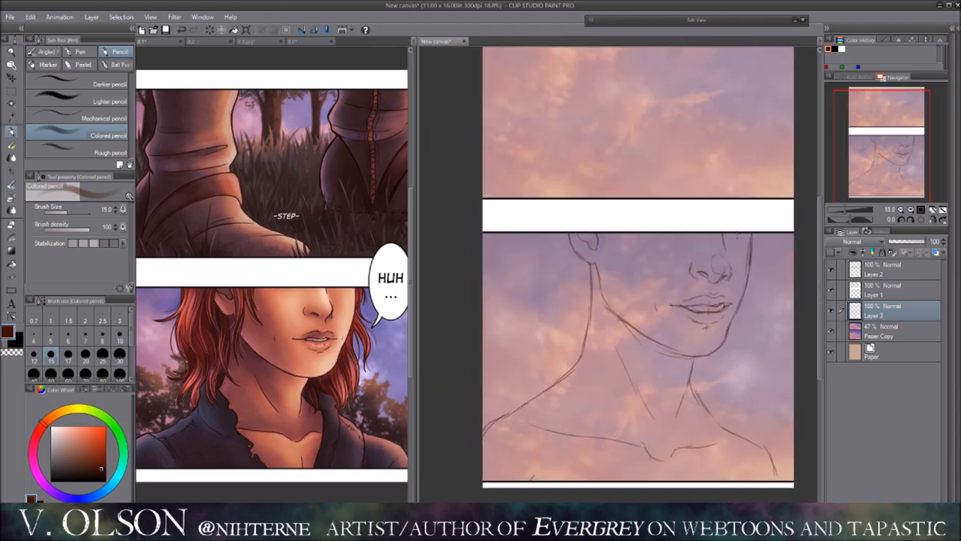
Step: Sketch the loose shoulder-length hair and the ragged collar with stitched shoulder seams, checking the figure in mirrored view
left_click_drag(556, 282, 573, 391)
left_click_drag(644, 341, 655, 390)
mouse_move(712, 314)
left_mouse_down()
mouse_move(702, 369)
mouse_move(690, 344)
mouse_move(737, 311)
mouse_move(696, 318)
left_mouse_up()
left_click_drag(593, 384, 621, 443)
left_click_drag(541, 386, 575, 421)
left_click_drag(601, 338, 582, 312)
left_click_drag(658, 387, 659, 417)
mouse_move(582, 312)
left_mouse_down()
mouse_move(614, 315)
mouse_move(596, 295)
left_mouse_up()
left_click_drag(689, 240, 697, 302)
key("ctrl+z")
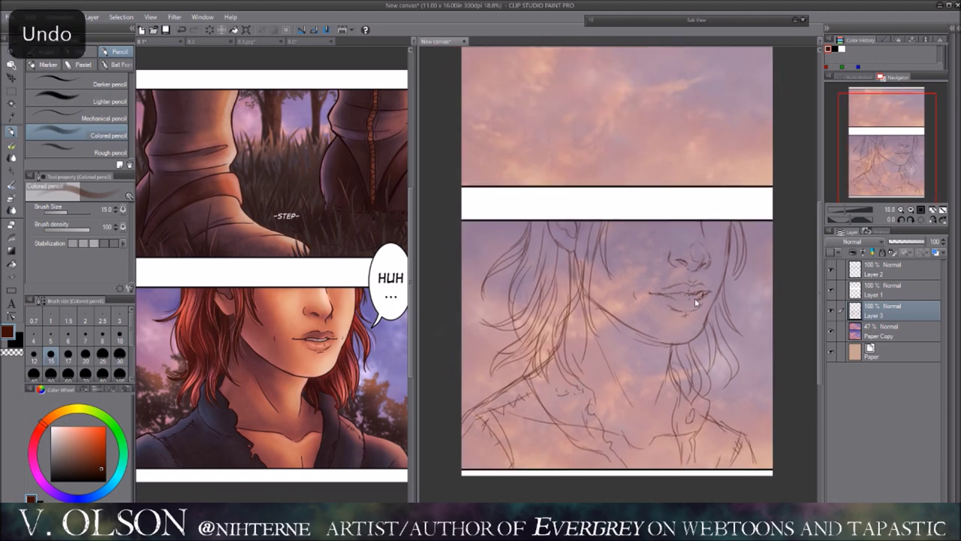
key("h")
key("h")
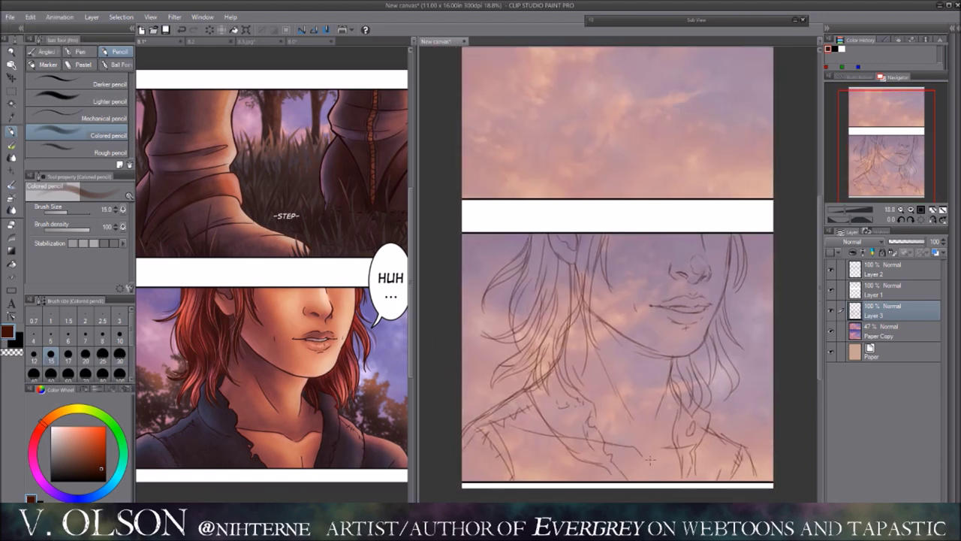
Step: Sketch the two boots in the upper panel, one stepping forward and one standing behind
left_click_drag(739, 325, 731, 395)
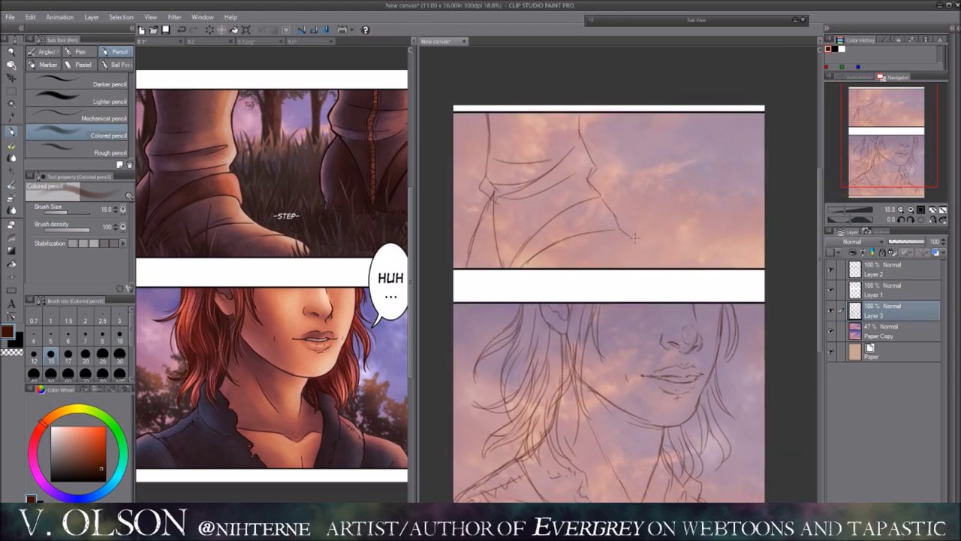
mouse_move(605, 251)
left_mouse_down()
mouse_move(612, 267)
mouse_move(628, 262)
left_mouse_up()
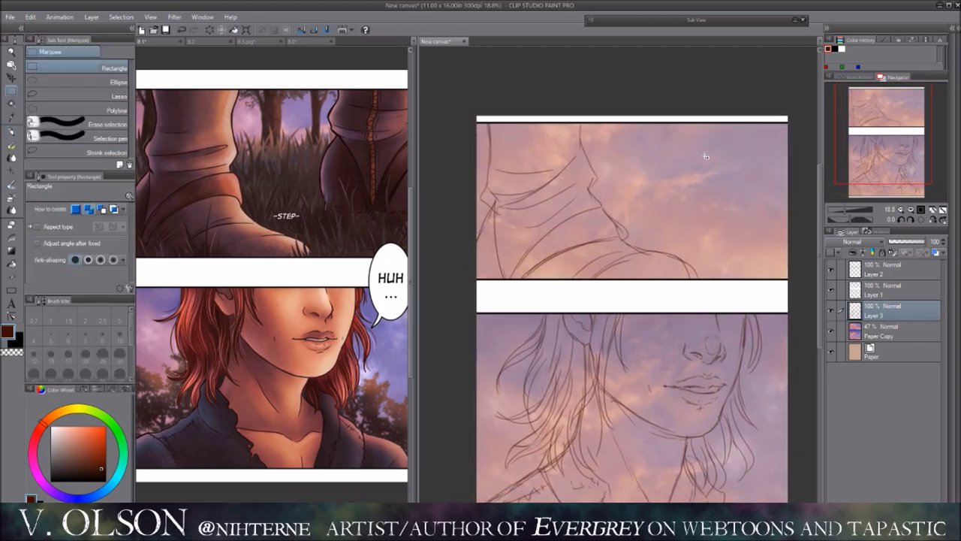
left_click_drag(707, 126, 704, 242)
mouse_move(725, 146)
left_mouse_down()
mouse_move(742, 231)
mouse_move(715, 219)
mouse_move(754, 225)
mouse_move(779, 194)
mouse_move(782, 144)
left_mouse_up()
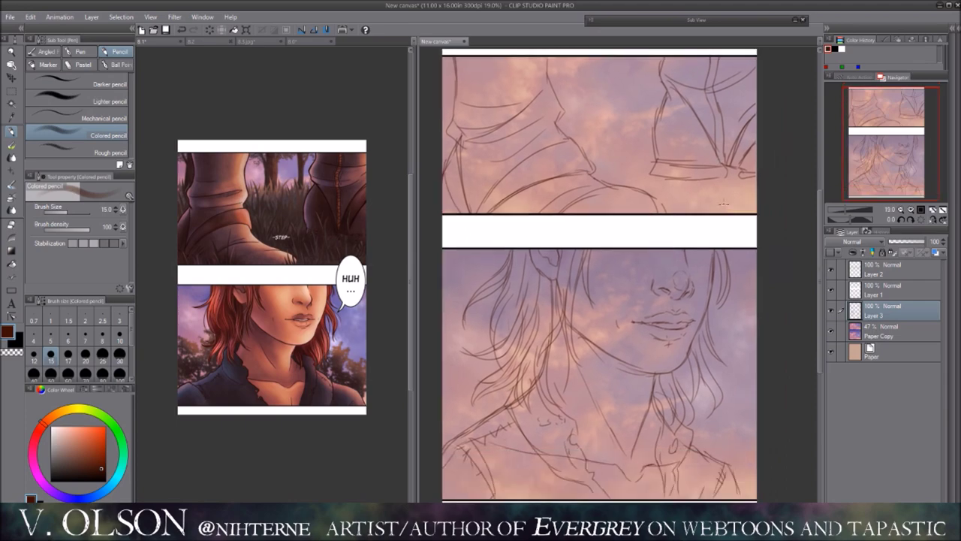
mouse_move(727, 213)
left_mouse_down()
mouse_move(726, 233)
mouse_move(738, 224)
left_mouse_up()
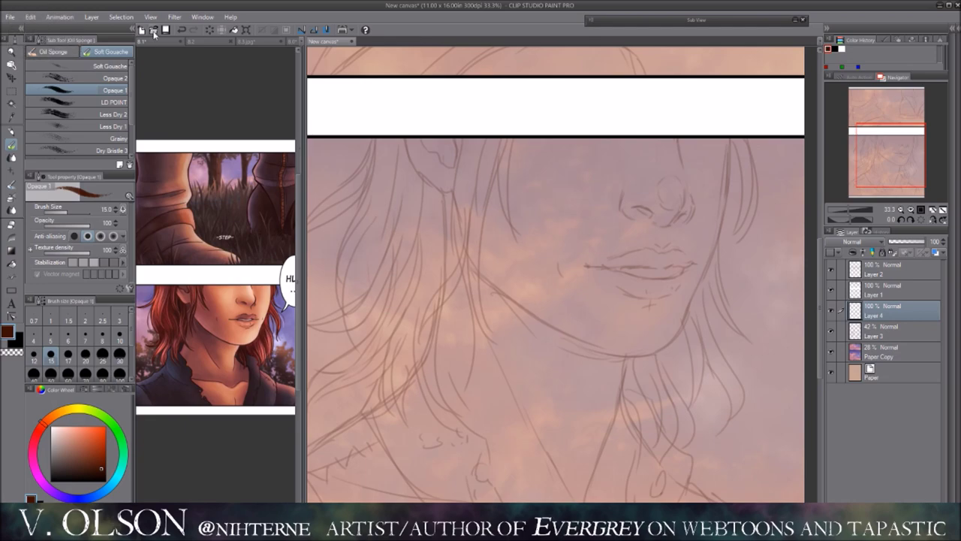
Step: Open the comic page 8.16 from the episode8 folder as a reference
key("ctrl+o")
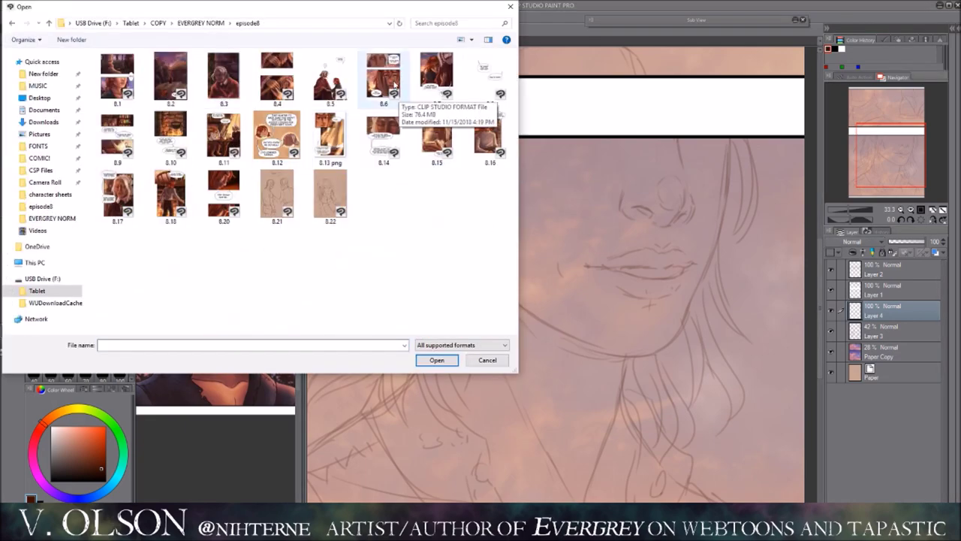
double_click(489, 136)
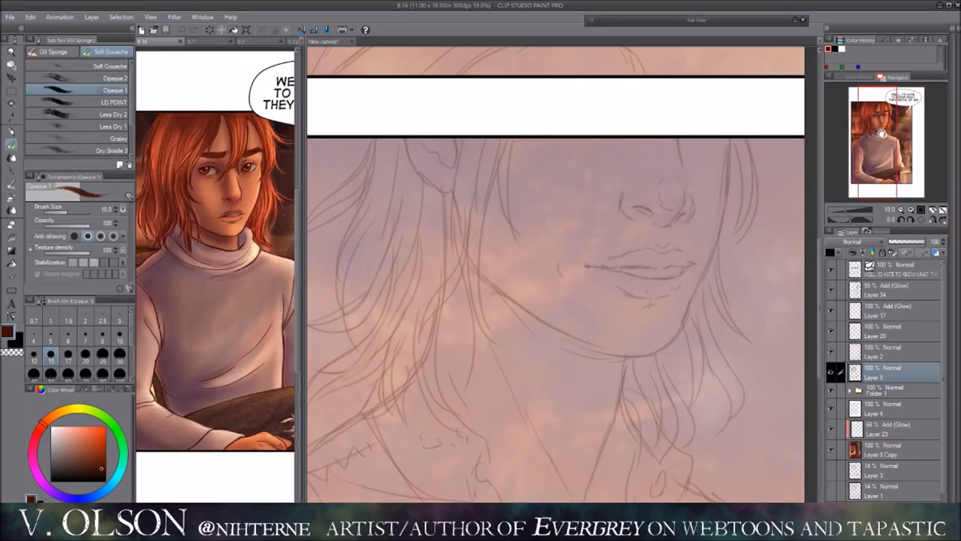
Step: Ink the jawline and the start of the ear over the face sketch with the Opaque 1 brush, checking in mirrored view
left_click_drag(686, 263, 686, 234)
key("h")
mouse_move(400, 124)
left_mouse_down()
mouse_move(407, 206)
mouse_move(454, 319)
mouse_move(519, 347)
left_mouse_up()
key("ctrl+z")
key("h")
left_click_drag(653, 335, 492, 224)
left_click_drag(432, 117, 481, 207)
left_click_drag(720, 251, 719, 304)
scroll(720, 304, "up", 1)
key("minus")
Step: Ink the mouth line and lip contours, and lower the sketch layer's opacity to 19%
left_click_drag(575, 269, 539, 276)
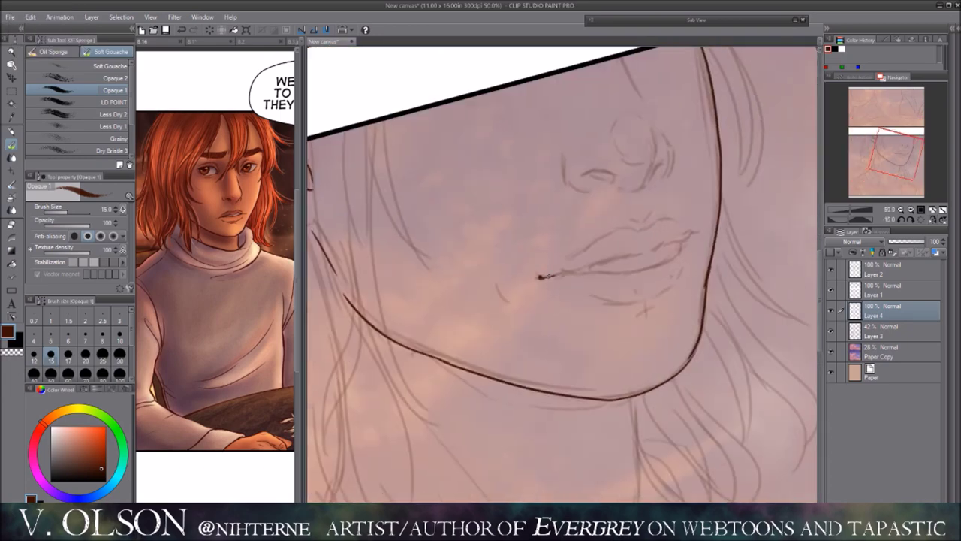
left_click(933, 218)
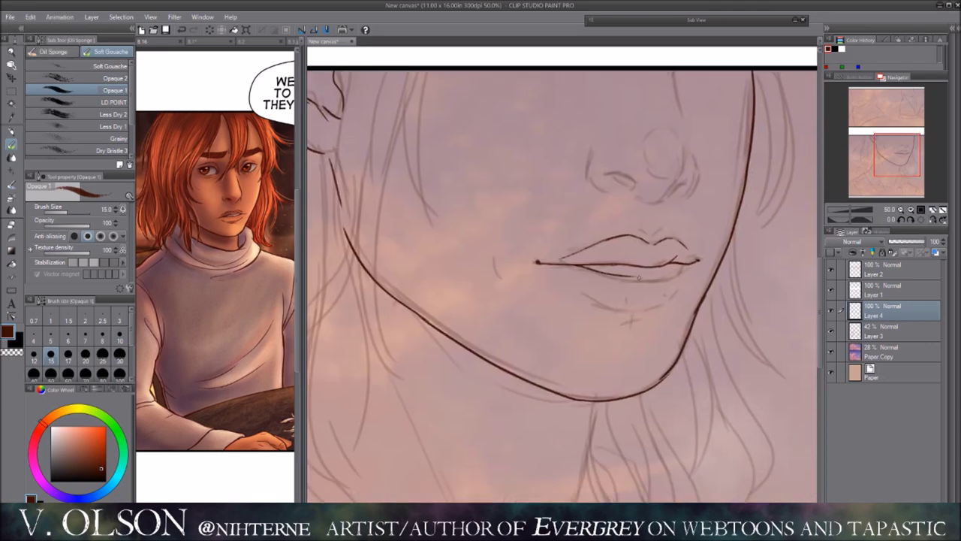
left_click_drag(704, 260, 738, 283)
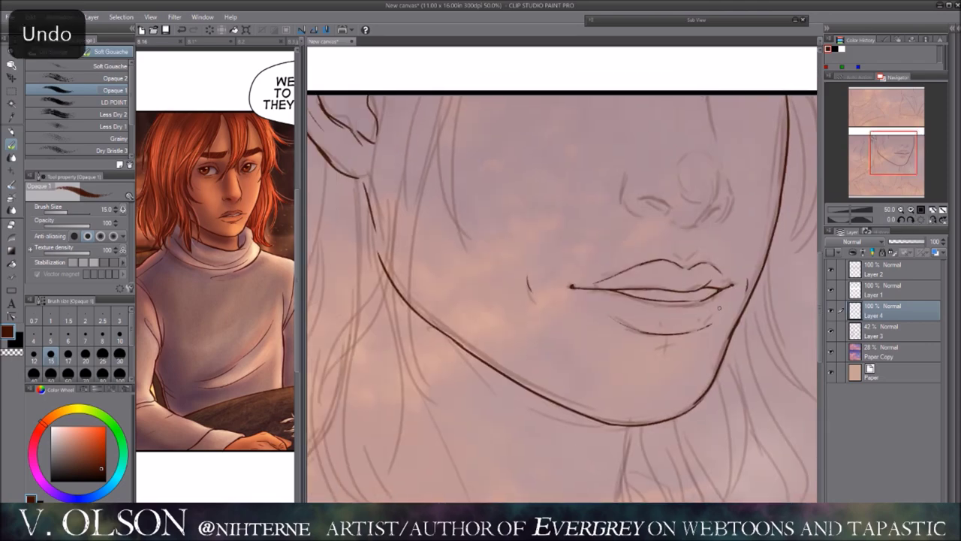
key("ctrl+shift+m")
key("Return")
Step: Ink the small creases on the lower lip and the philtrum, checking the face in mirrored view
key("h")
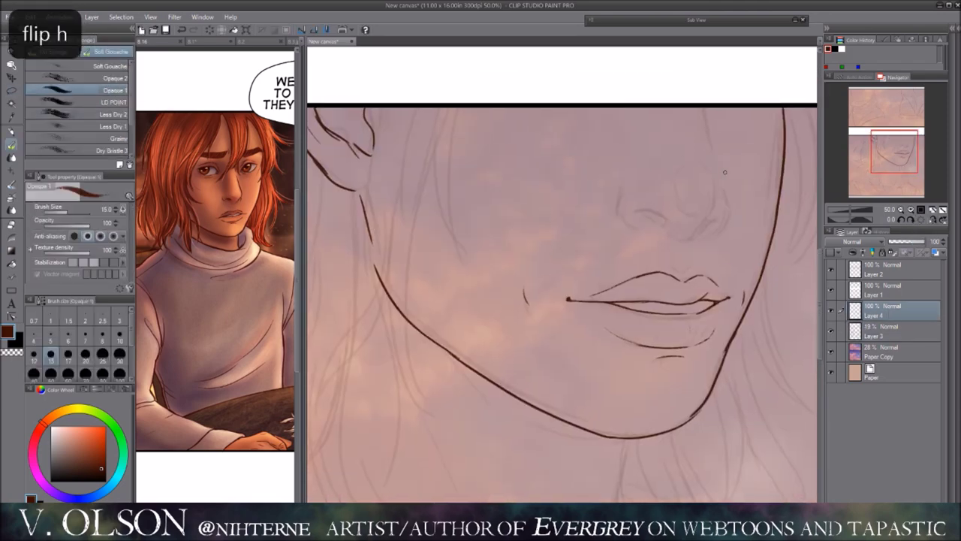
key("h")
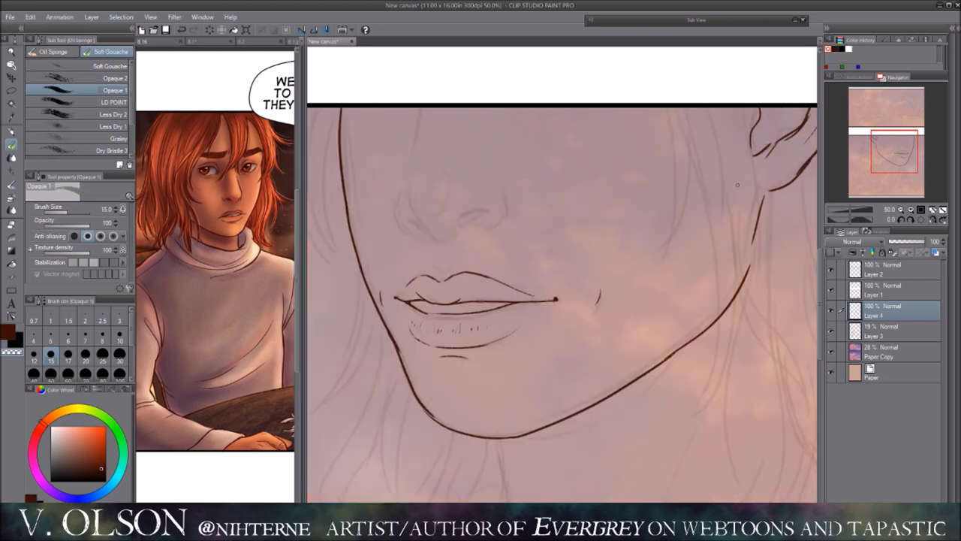
key("h")
key("h")
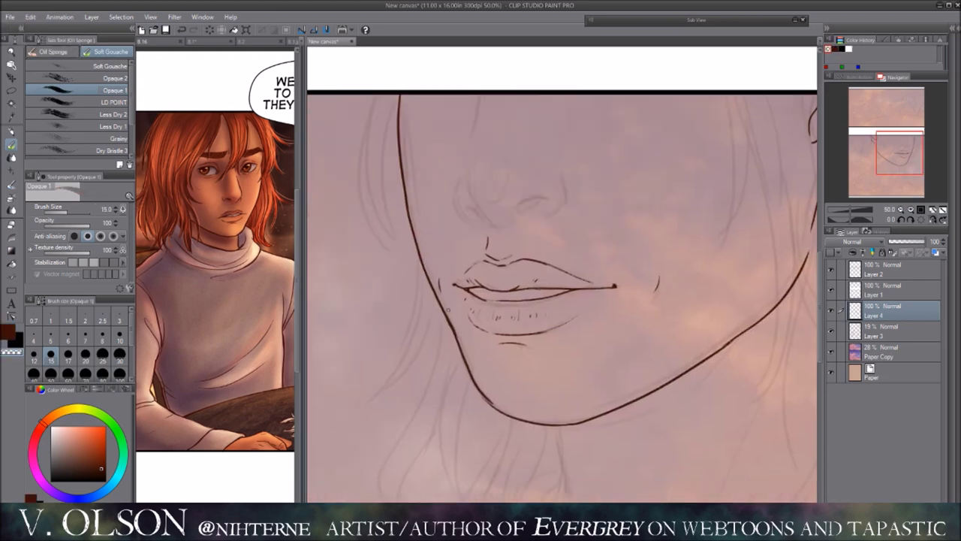
Step: Ink the nostrils and nose contour above the lips, comparing normal and mirrored views
key("h")
key("h")
key("h")
key("h")
key("ctrl+z")
key("h")
key("ctrl+minus")
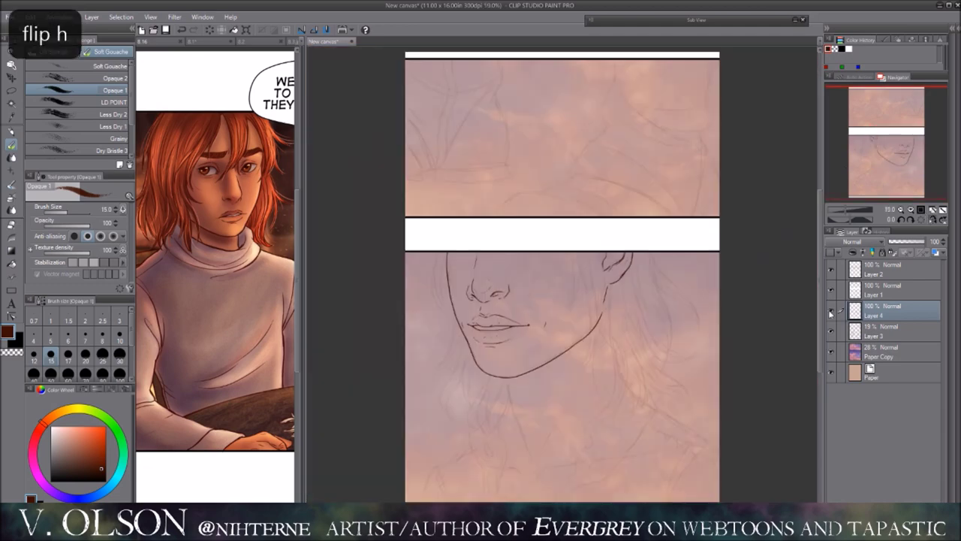
Step: Reshape the inked upper lip with a mesh transformation and check it in mirrored view
key("ctrl+shift+t")
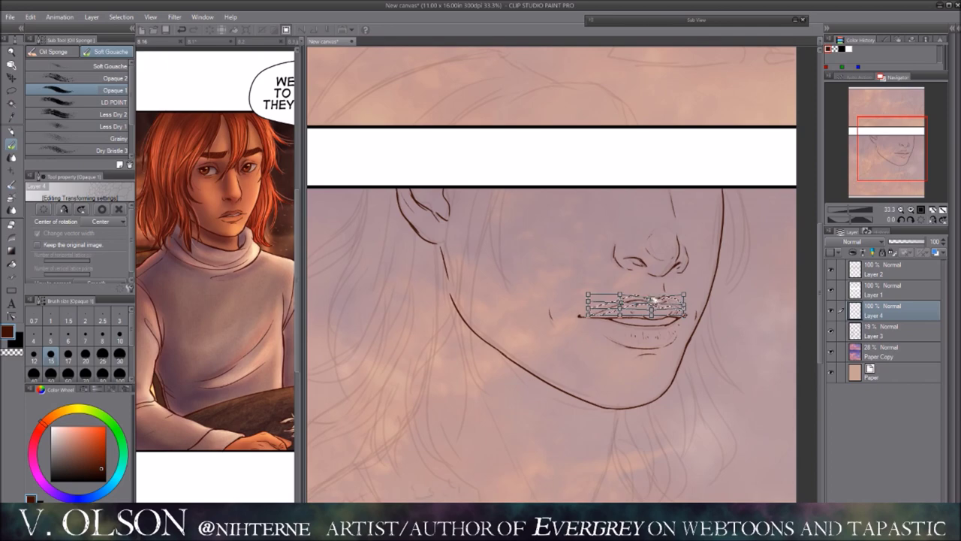
key("Return")
scroll(746, 268, "down", 3)
key("h")
Step: Ink the neck lines and collarbones below the jaw
key("ctrl+z")
scroll(563, 263, "down", 2)
key("h")
key("h")
key("ctrl+0")
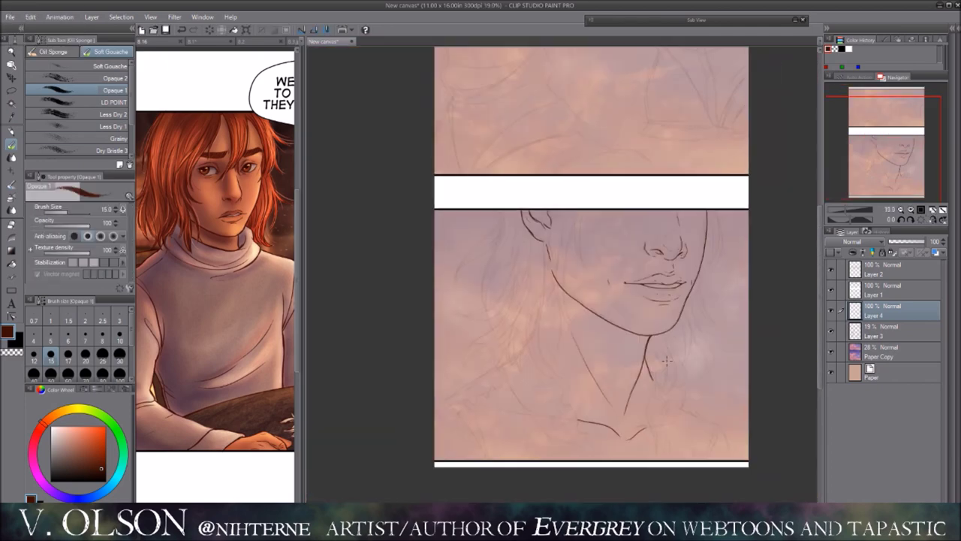
Step: Ink the ragged edge of the left collar from the neck down to the panel's lower border
key("ctrl+plus")
scroll(667, 353, "down", 2)
scroll(218, 275, "down", 5)
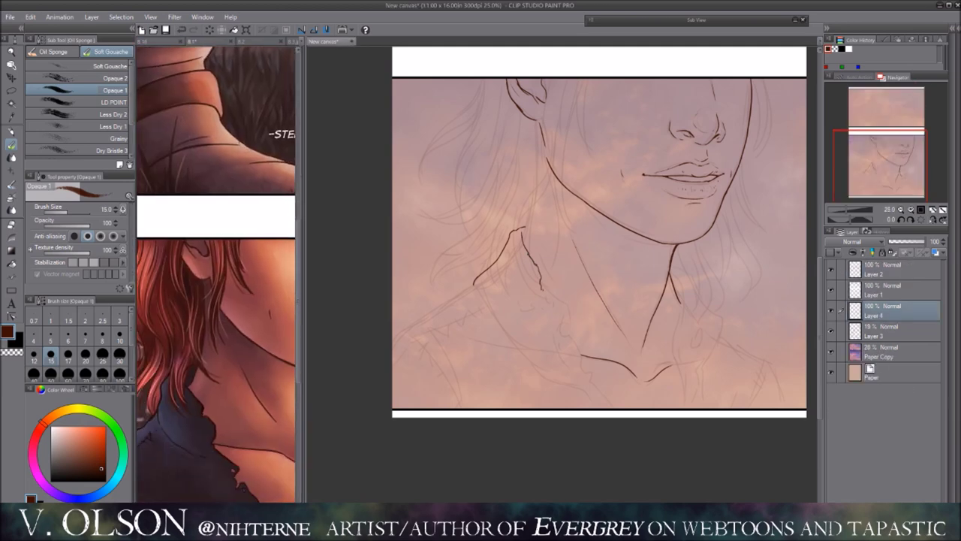
mouse_move(578, 348)
left_mouse_down()
mouse_move(584, 380)
mouse_move(611, 407)
left_mouse_up()
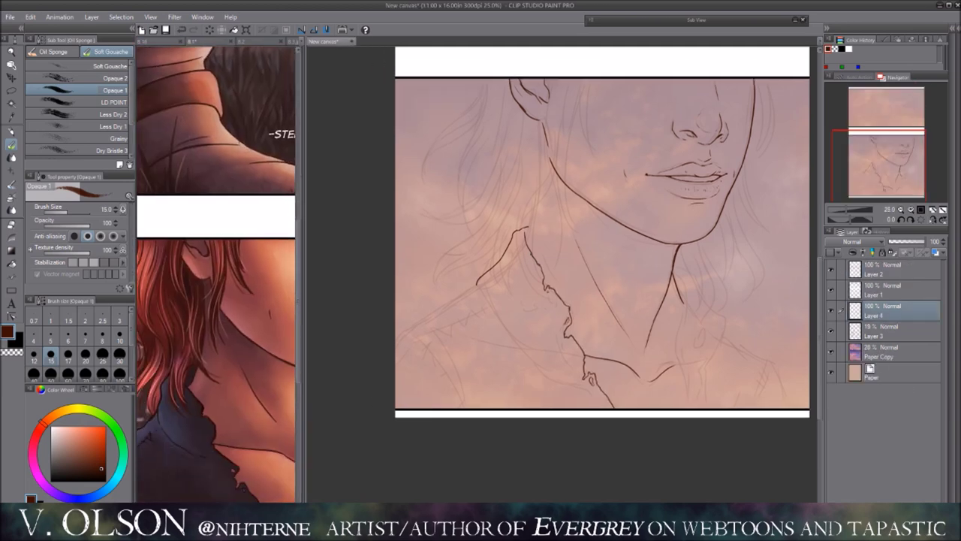
Step: Ink the left shoulder, the garment's seam lines and the cross stitches along them
left_click_drag(477, 292, 546, 378)
key("ctrl+z")
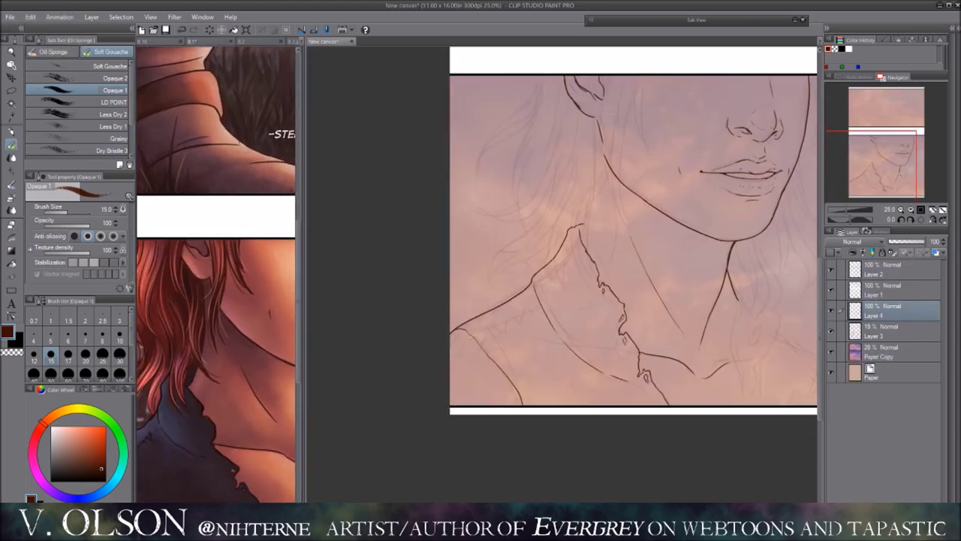
left_click_drag(480, 337, 535, 409)
left_click_drag(493, 332, 512, 350)
left_click_drag(512, 357, 520, 363)
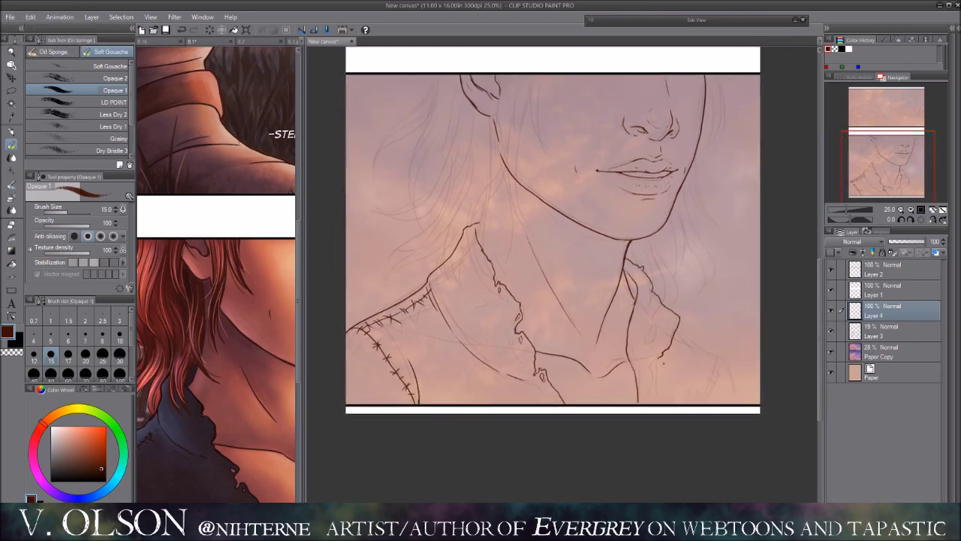
Step: Ink the right shoulder and its sleeve seam beside the ragged collar, checking the figure in mirrored view
key("ctrl+z")
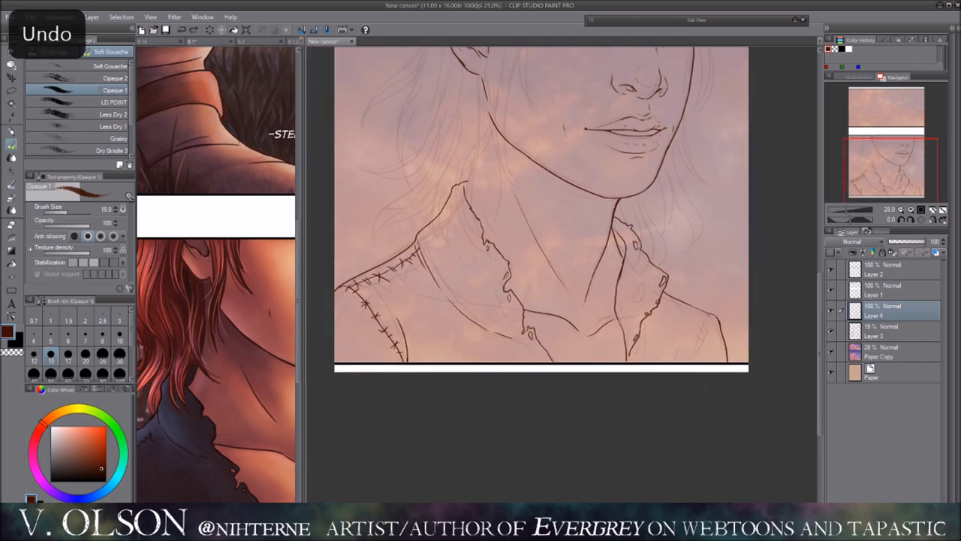
left_click_drag(704, 316, 717, 359)
key("h")
key("h")
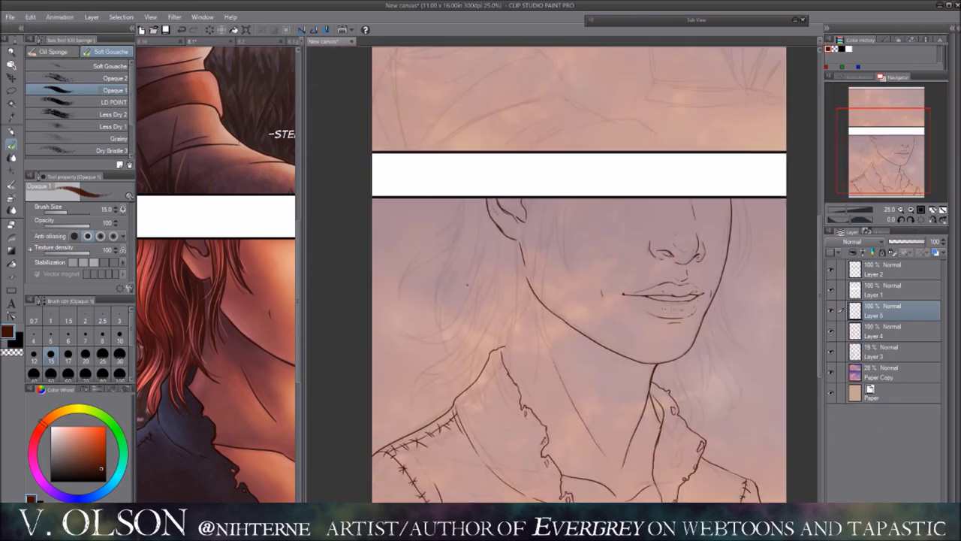
Step: Add a new layer above the line art and ink the hair strands around the ear and left shoulder
key("ctrl+shift+n")
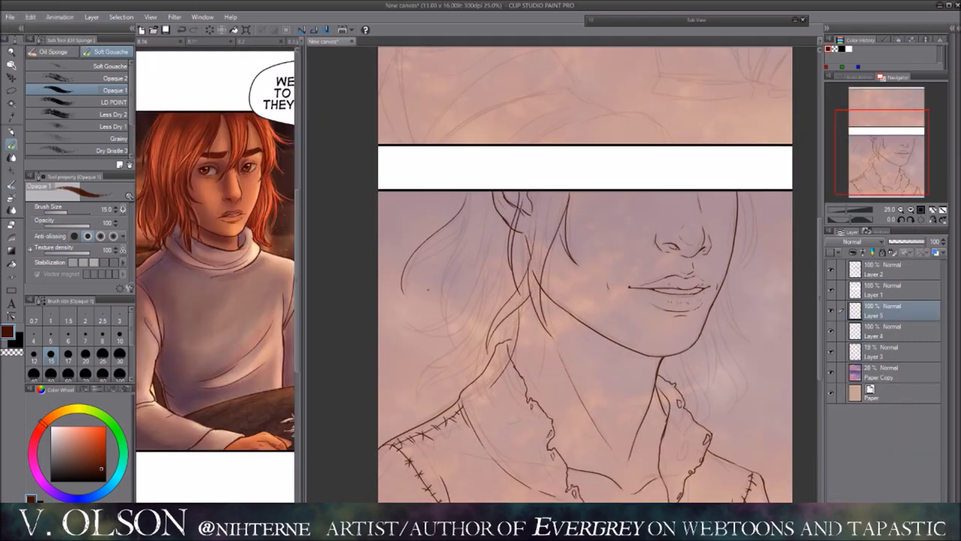
key("h")
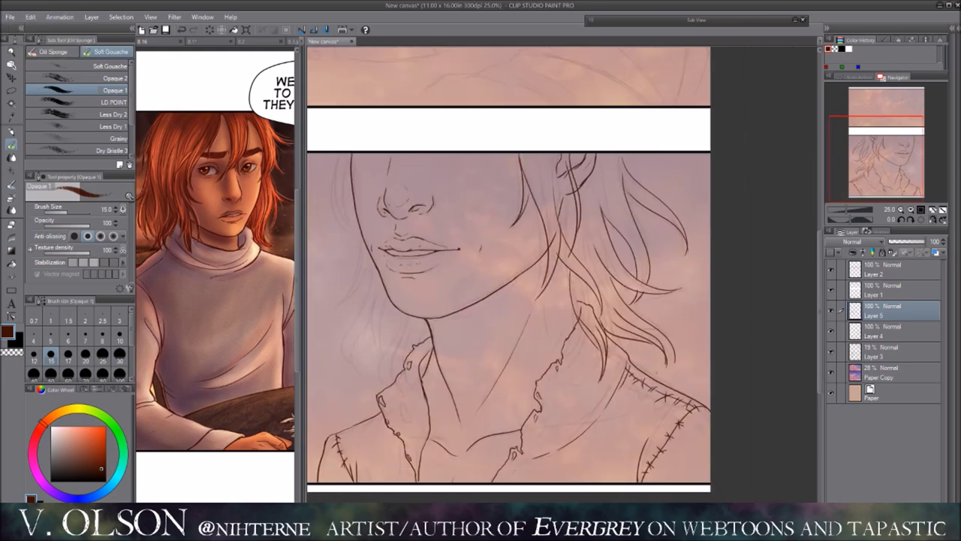
key("h")
key("ctrl+z")
key("h")
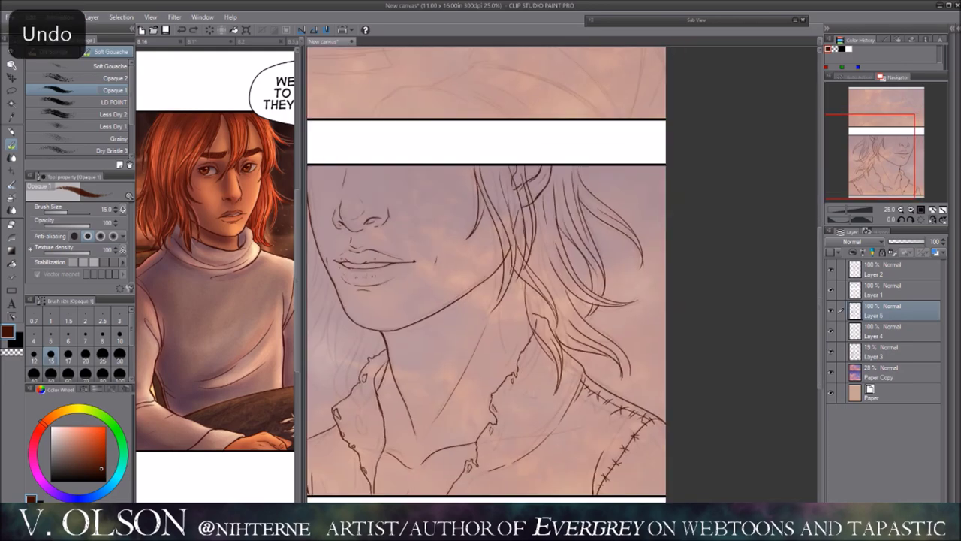
Step: Ink the hair strands on the right side of the face and neck, and review the line art with the sketch hidden
key("h")
key("h")
key("ctrl+z")
key("ctrl+z")
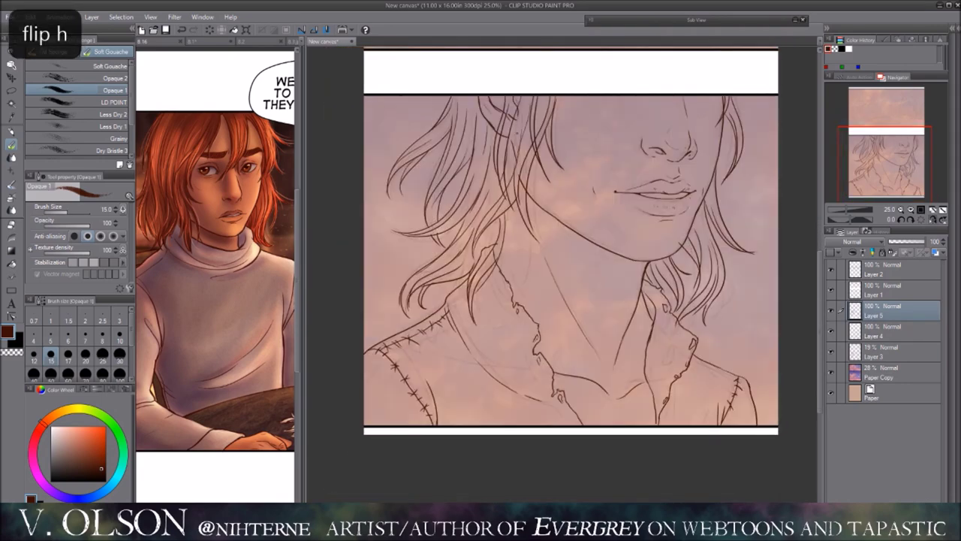
key("ctrl+minus")
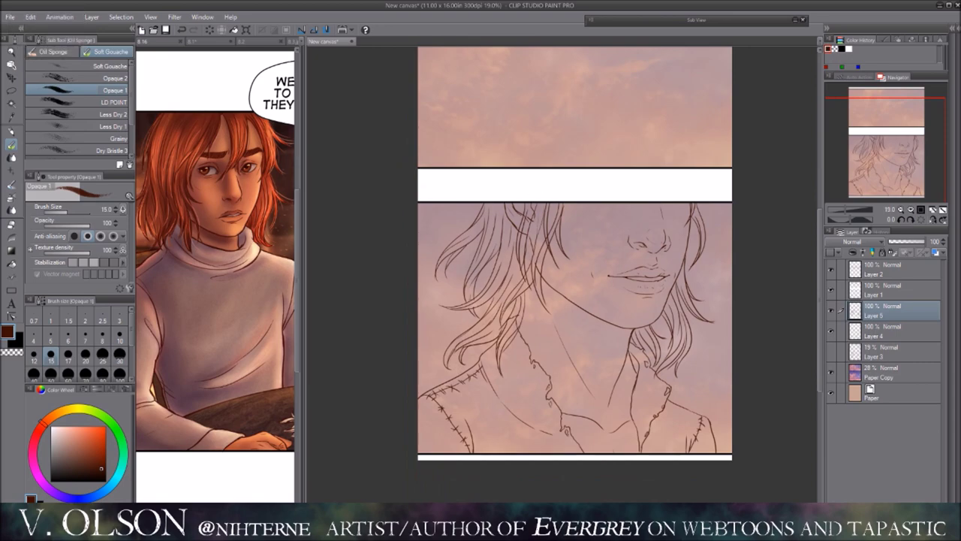
key("h")
Step: Ink the near boot's shaft outline and first ankle folds in the top panel on Layer 4
key("ctrl+z")
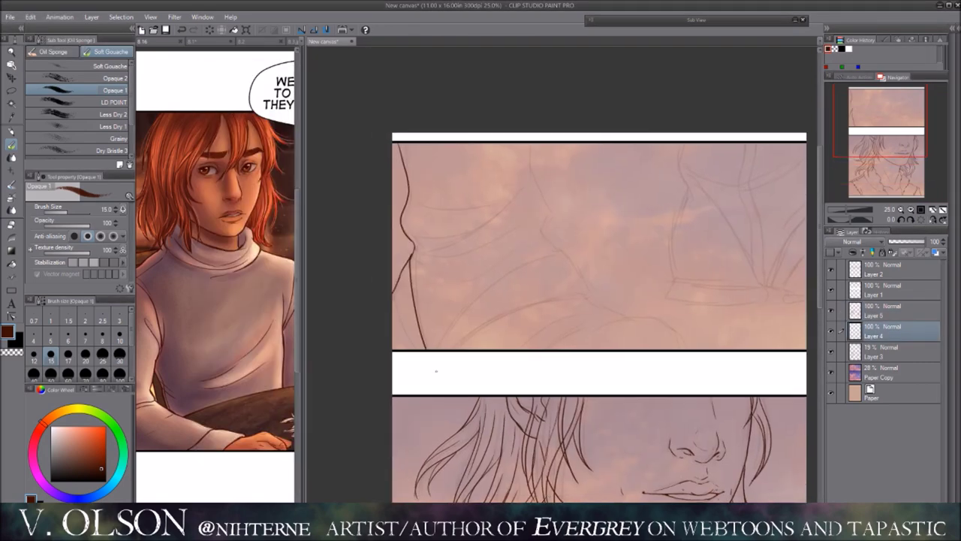
left_click_drag(586, 163, 577, 247)
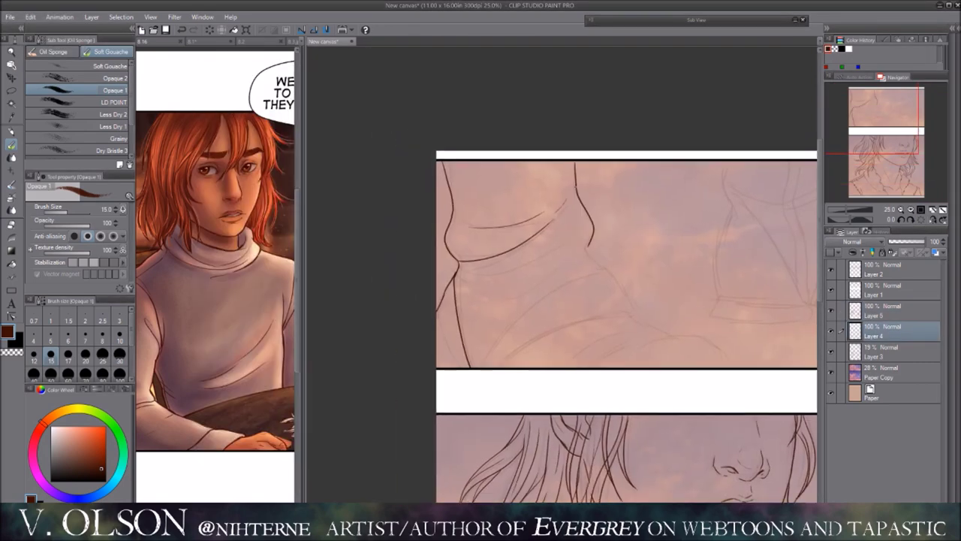
key("ctrl+z")
left_click_drag(468, 319, 592, 227)
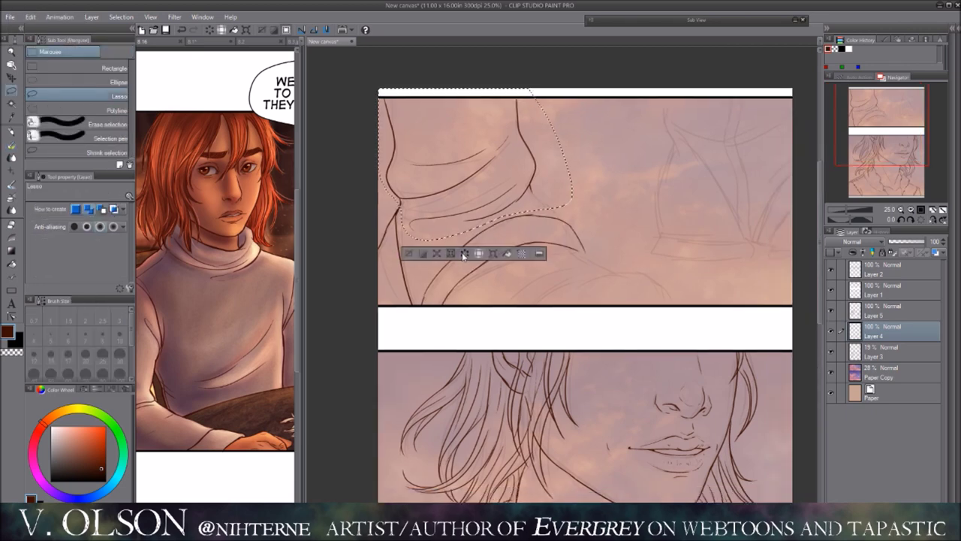
Step: Clear the near boot's upper shaft lines and ink the two curved edges of the band across its instep
key("h")
key("minus")
key("minus")
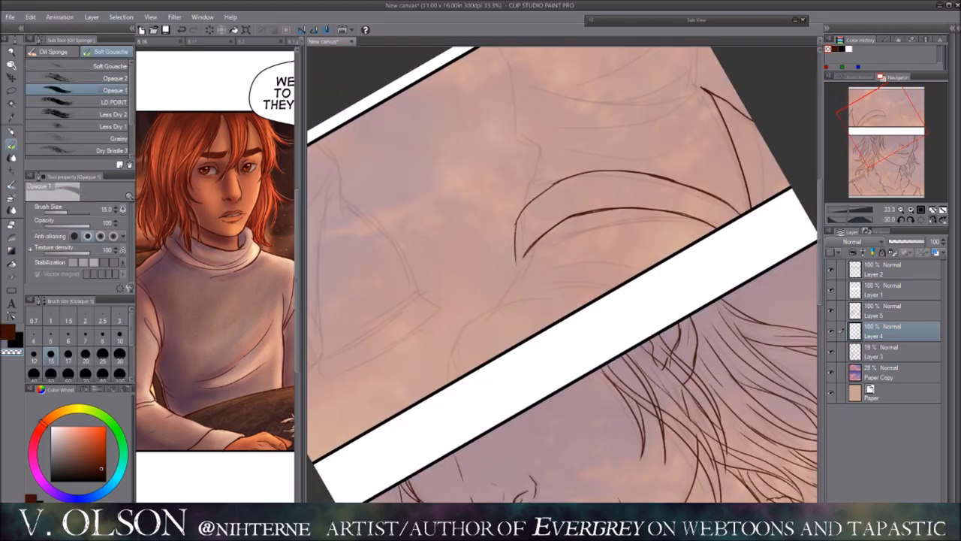
key("equal")
key("equal")
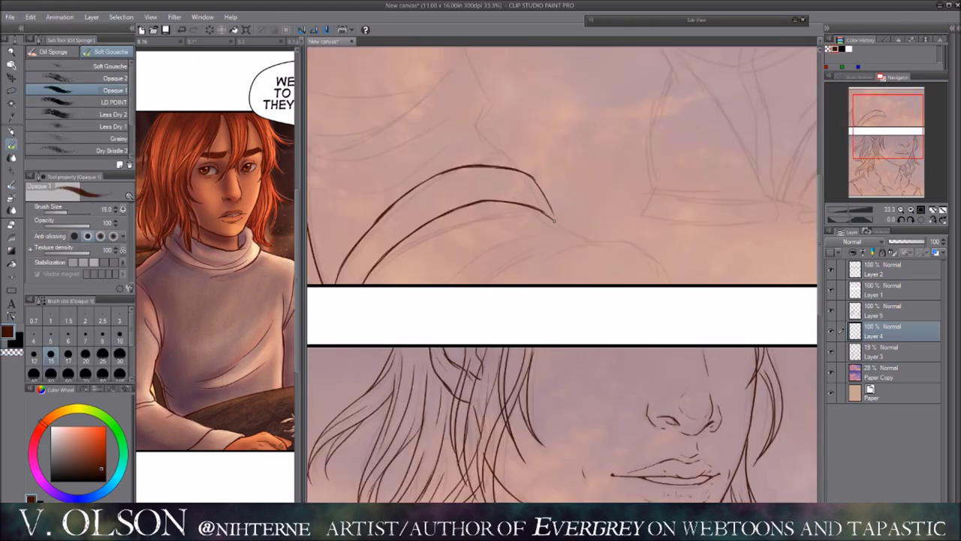
Step: Re-ink the near boot's shaft outlines, its rounded toe and the creases around the ankle
key("ctrl+z")
key("h")
key("ctrl+z")
key("ctrl+z")
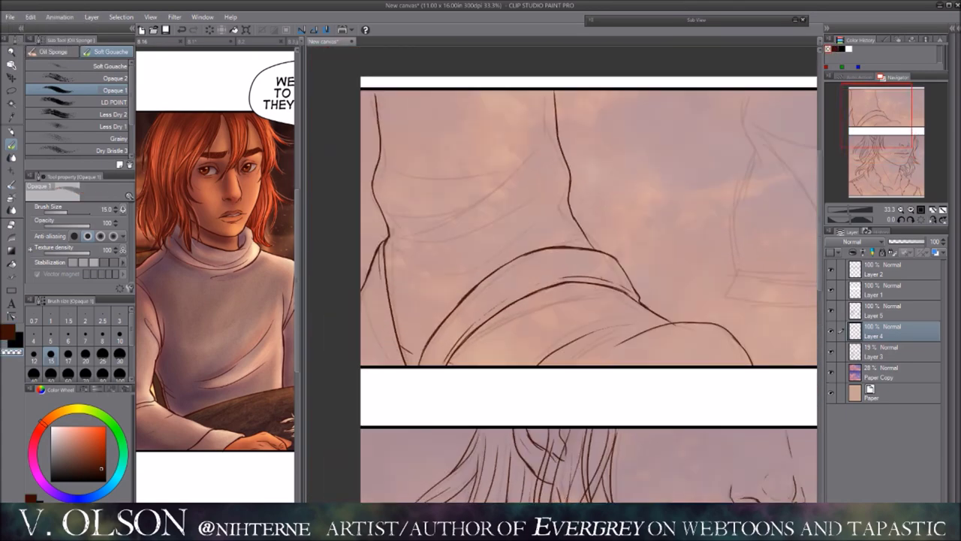
key("h")
key("h")
key("ctrl+minus")
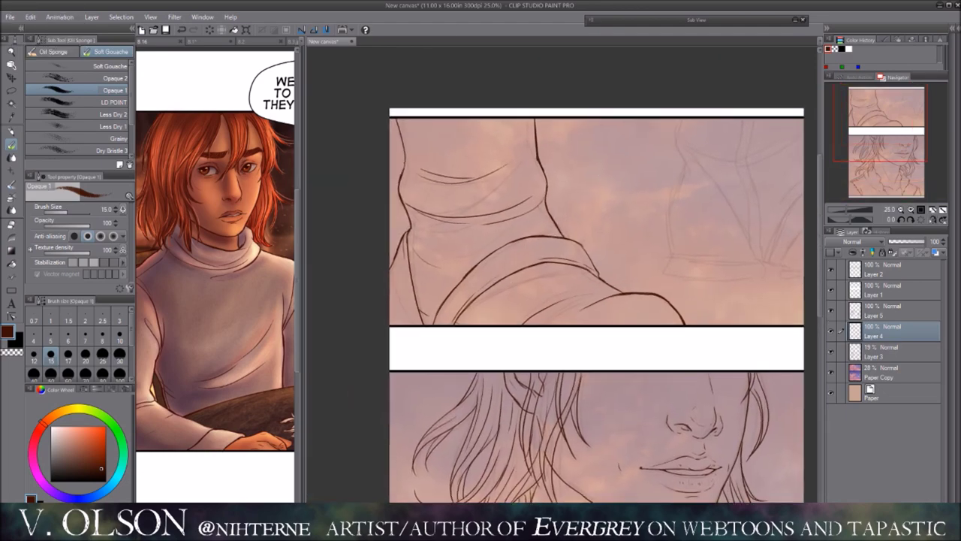
Step: Select the near boot's line art, adjust its shape with a mesh transformation, and save the page as 8.01
key("m")
left_click_drag(343, 66, 645, 286)
key("ctrl+t")
key("h")
key("h")
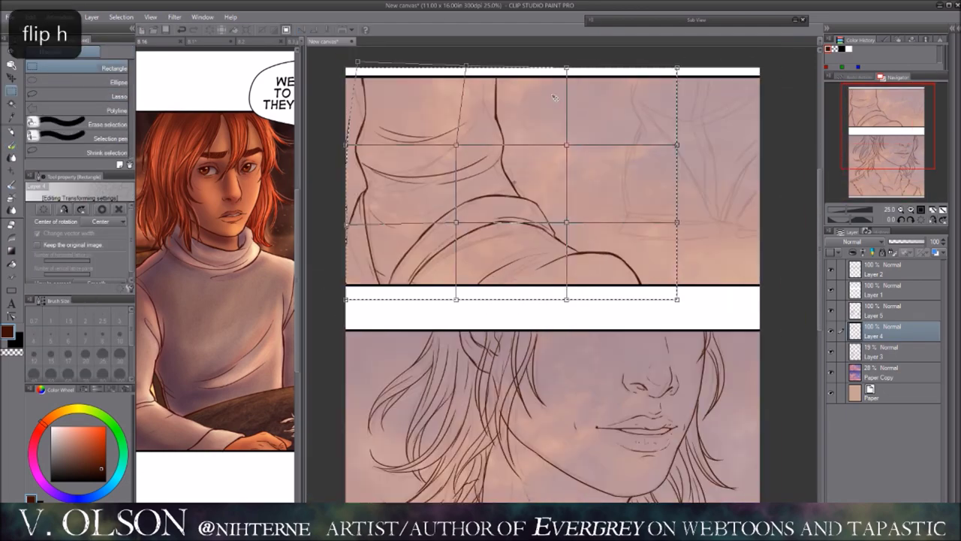
key("Return")
key("ctrl+d")
key("b")
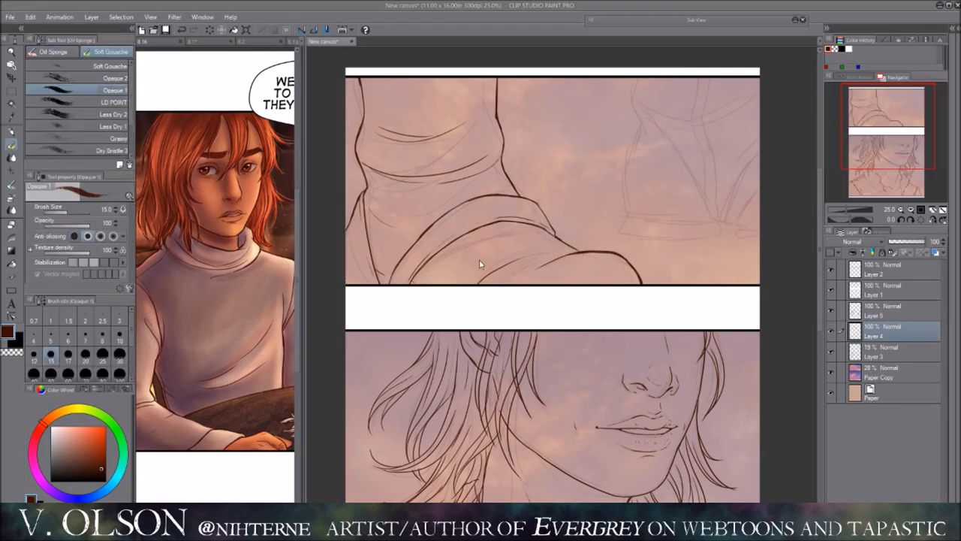
key("ctrl+s")
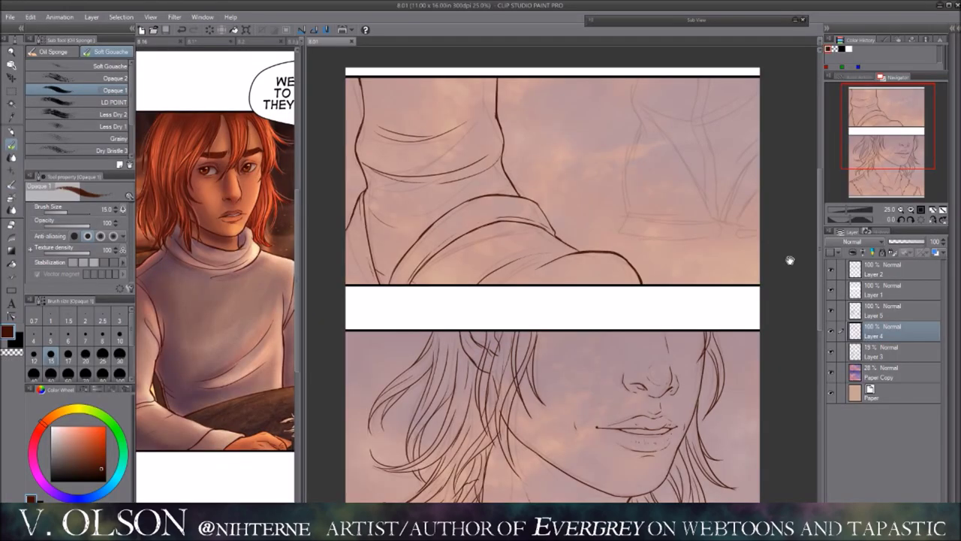
Step: Ink the far boot's outer contour, flap edges and sole band in the top panel
left_click_drag(790, 259, 769, 272)
left_click_drag(614, 89, 617, 132)
left_click_drag(562, 223, 638, 226)
key("h")
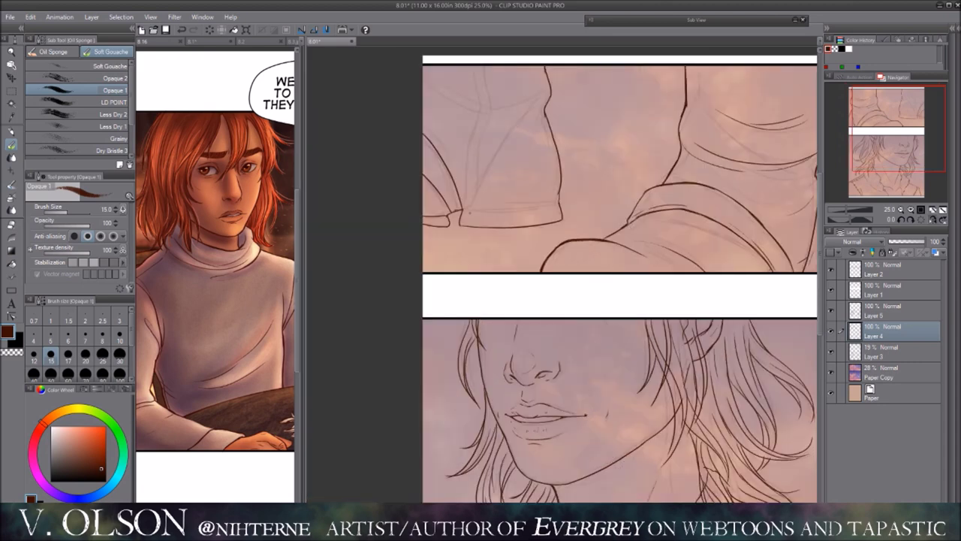
key("h")
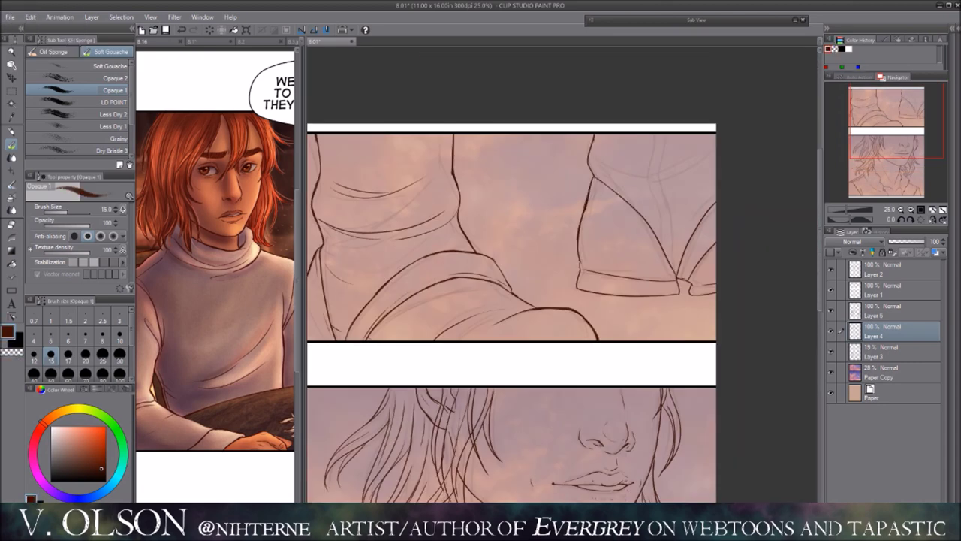
Step: Ink the far boot's central seam strip, ankle crease and the small stitches along the seam
key("ctrl+z")
key("ctrl+z")
key("ctrl+z")
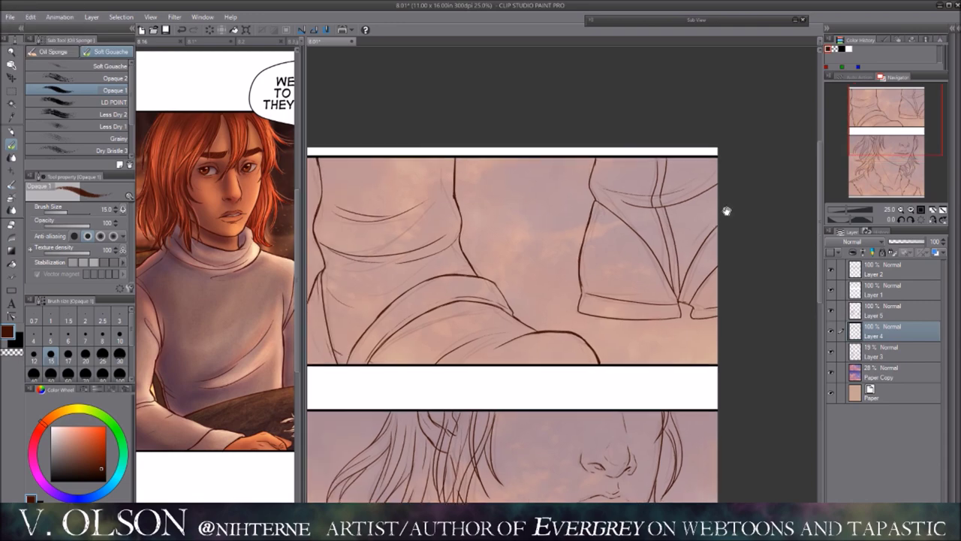
key("ctrl+minus")
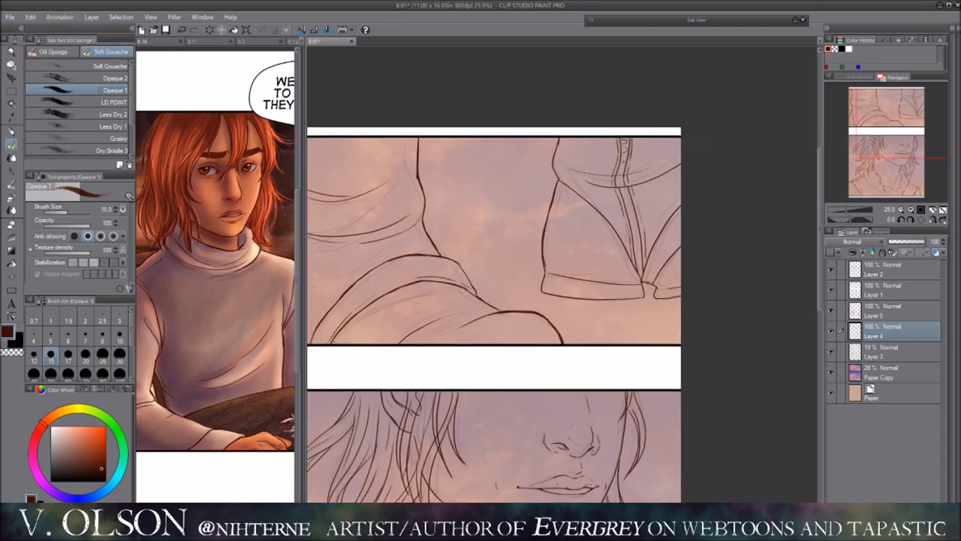
key("ctrl+plus")
key("h")
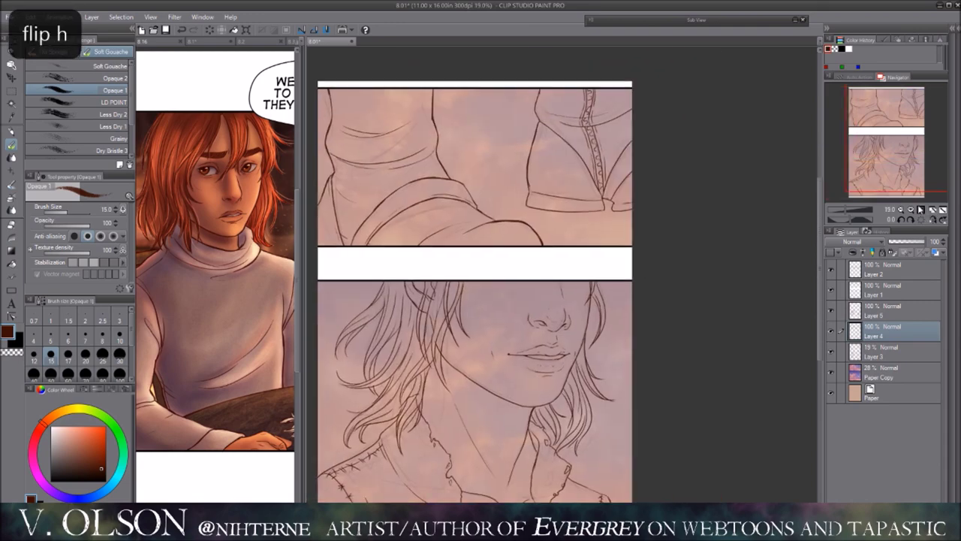
Step: Thicken the outlines of both boots, then add a new layer above Layer 4
key("h")
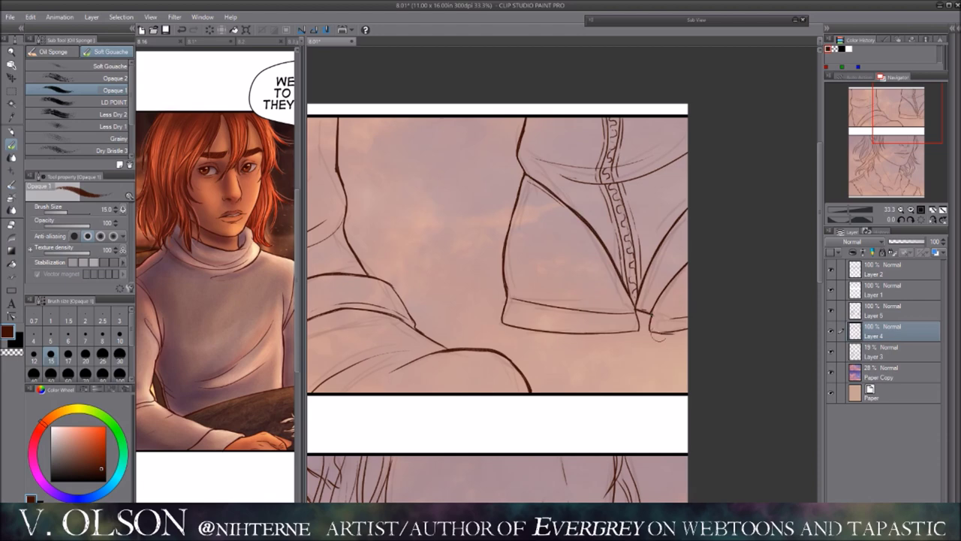
key("h")
key("h")
key("ctrl+z")
scroll(697, 331, "down", 3)
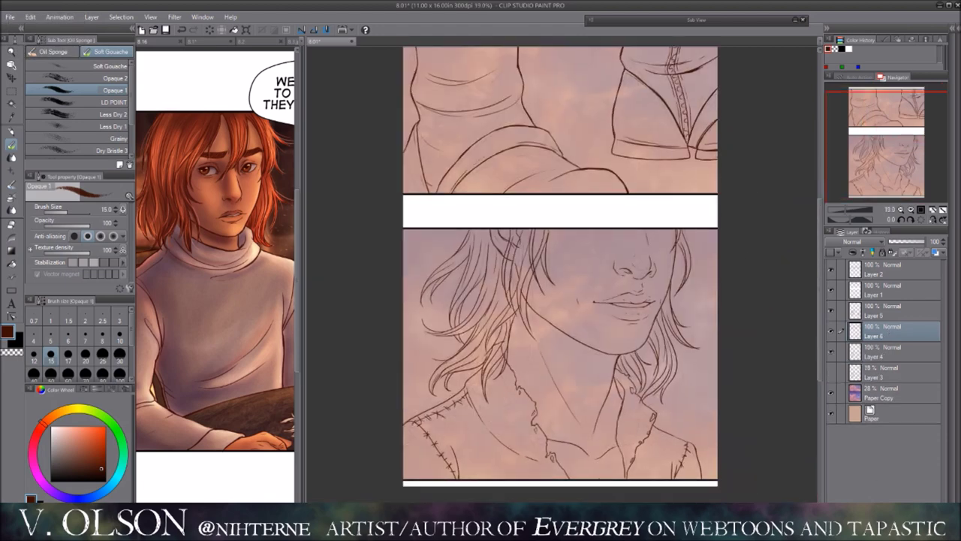
Step: Erase overlapping lines around the hair, face and collar on Layer 4 and the layer above using transparent colour
key("p")
key("ctrl+z")
scroll(673, 178, "up", 2)
key("ctrl+z")
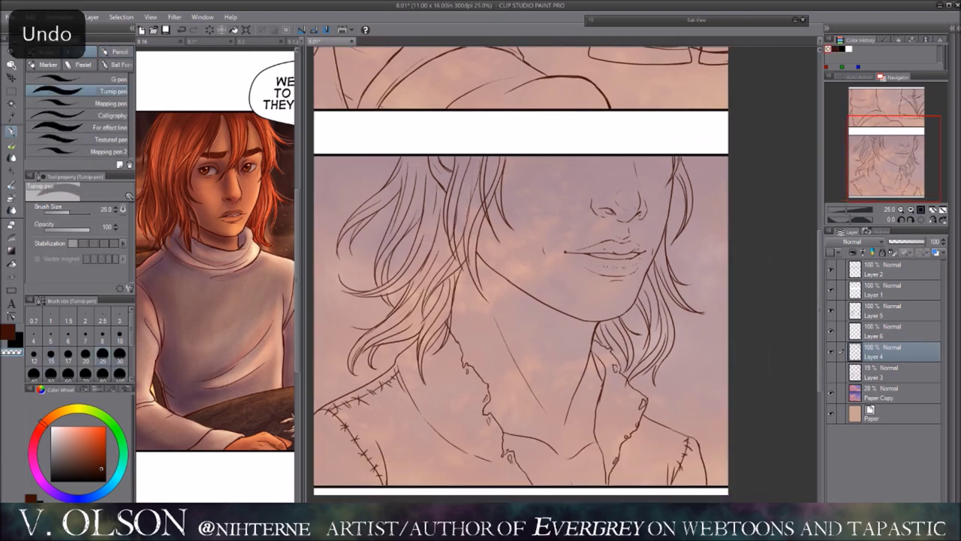
left_click_drag(674, 179, 735, 193)
key("b")
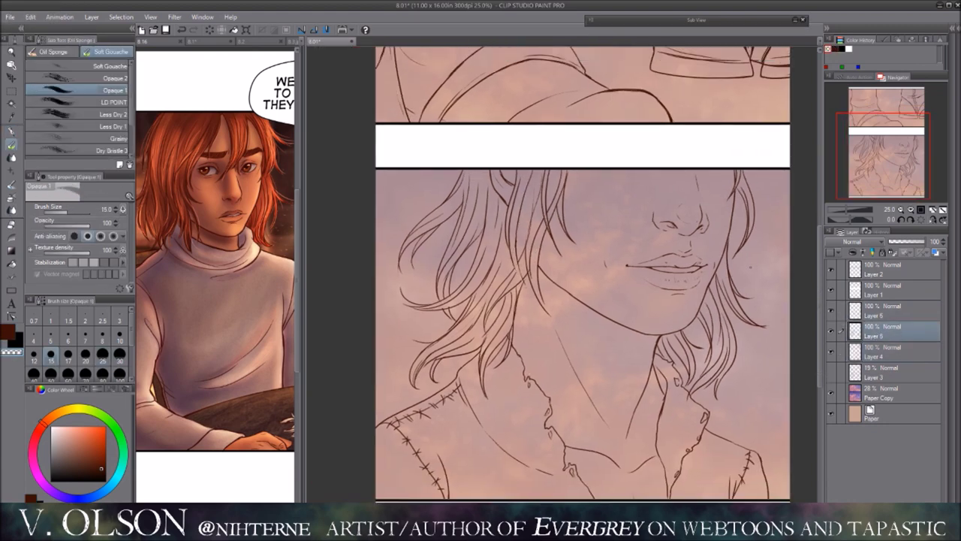
key("ctrl+z")
key("alt+]")
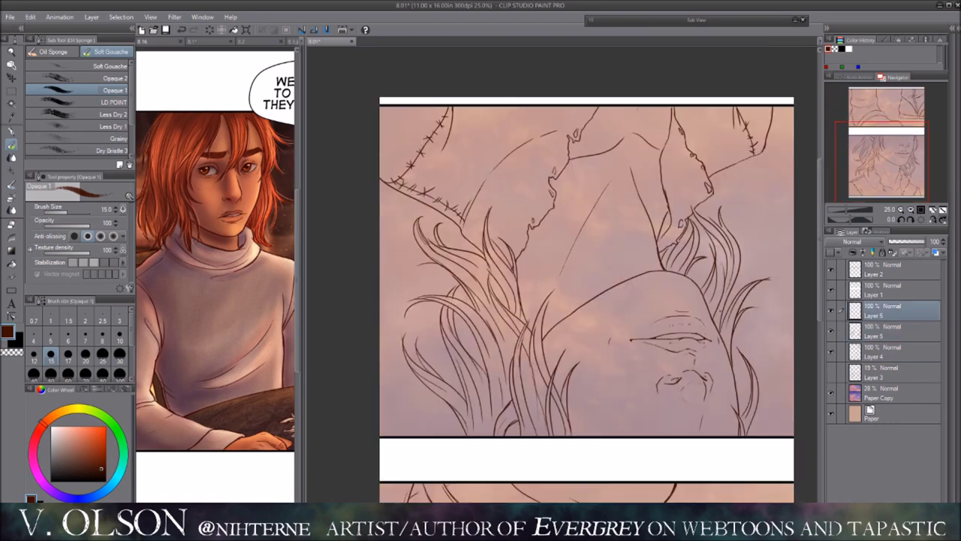
Step: Thicken the jawline and mouth line on Layer 6 and ink a short crease under the lower lip
key("ctrl+z")
scroll(550, 275, "up", 1)
key("ctrl+z")
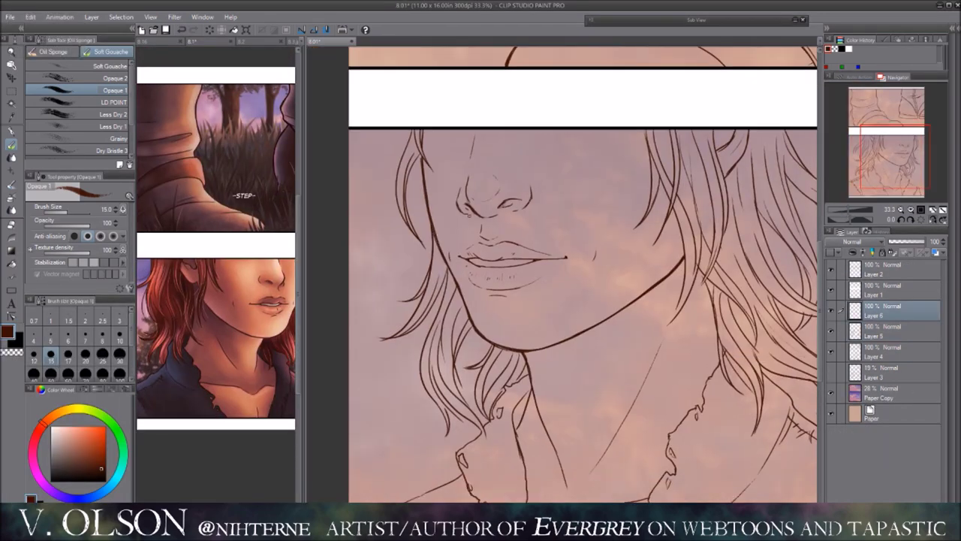
key("minus")
key("minus")
key("ctrl+z")
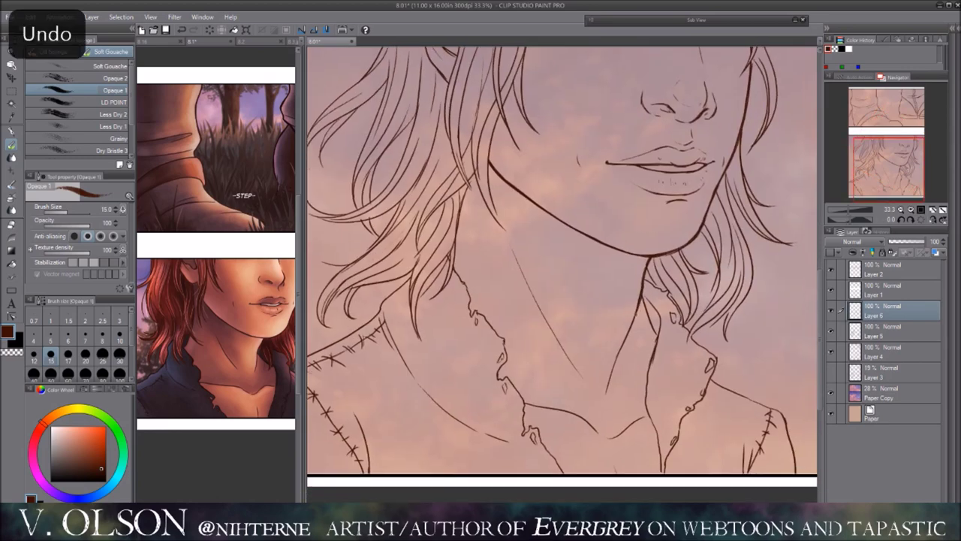
Step: Thicken the neck, ragged collar, shoulder and stitched sleeve seam lines in the lower panel
scroll(562, 274, "down", 3)
key("ctrl+z")
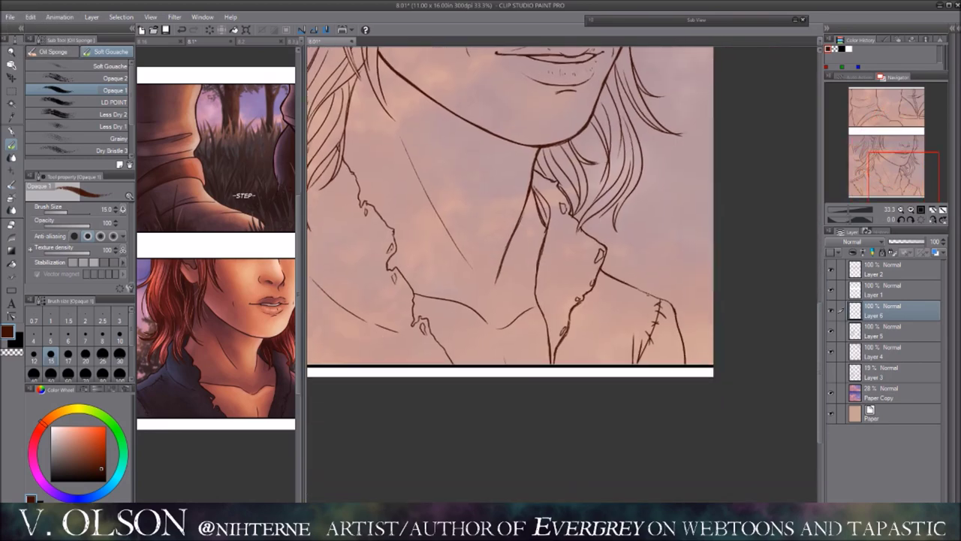
key("ctrl+z")
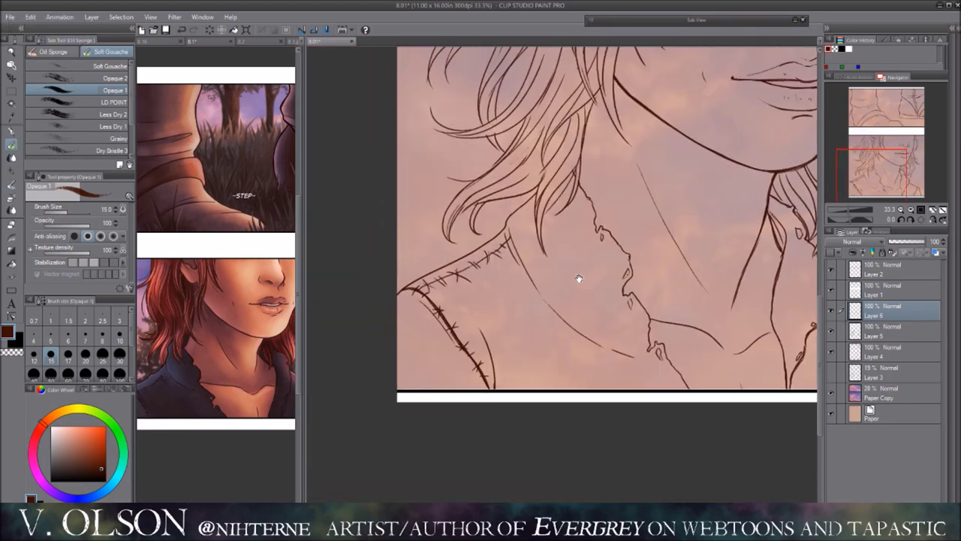
key("ctrl+z")
key("h")
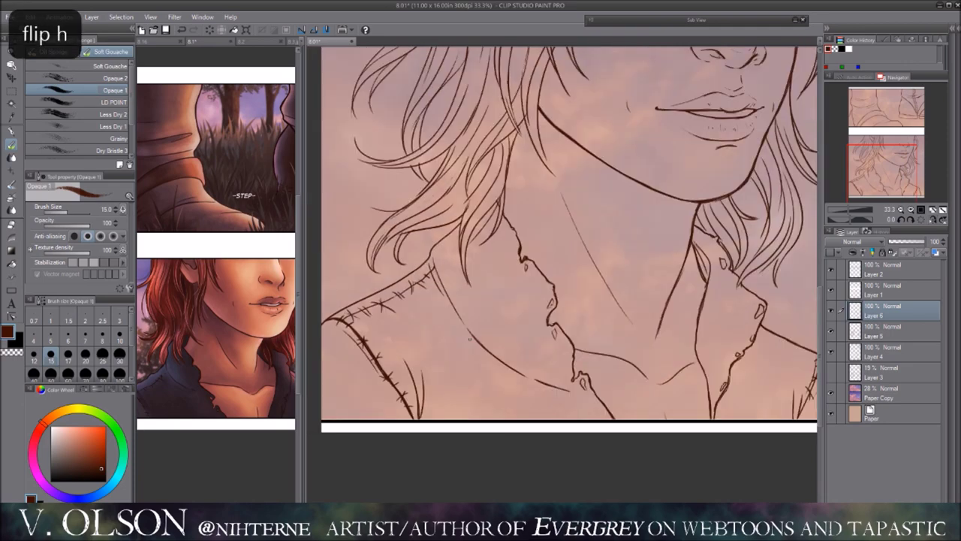
Step: Switch to Spotify, view the VICTORIOUS SULLEN playlist, and minimize the window to return to the drawing
key("alt+Tab")
scroll(526, 263, "up", 3)
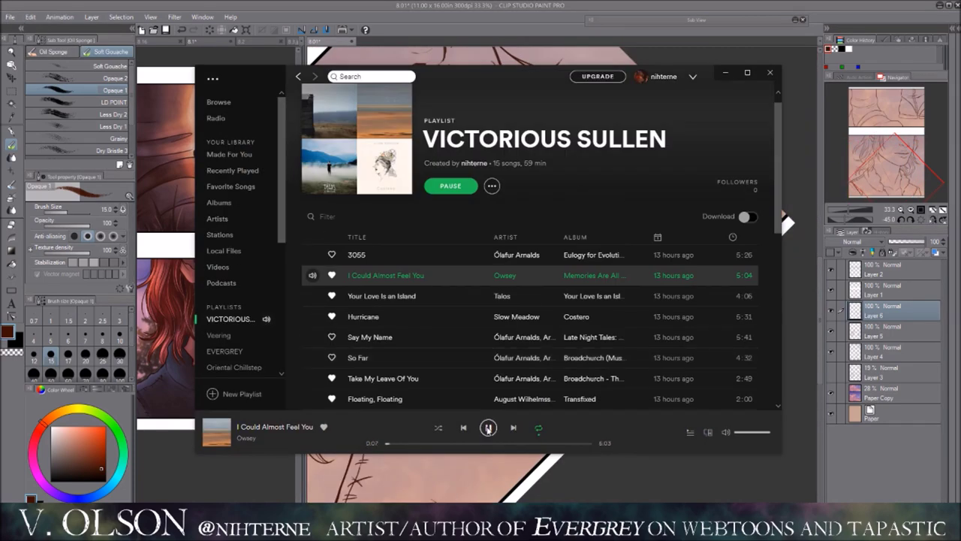
scroll(233, 300, "down", 3)
left_click(221, 212)
left_click(725, 73)
Step: Thicken the ear line and the hair strands hanging beside the cheek
key("ctrl+z")
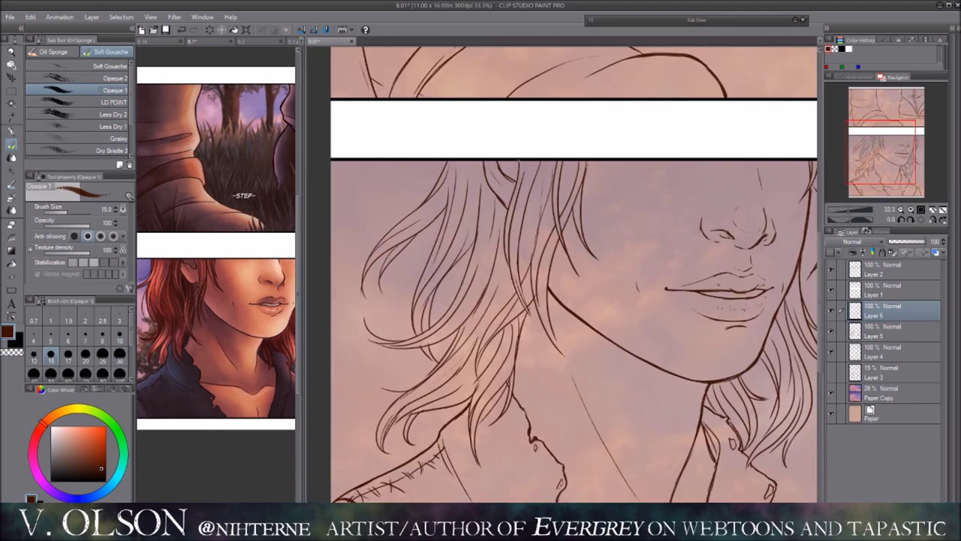
key("ctrl+z")
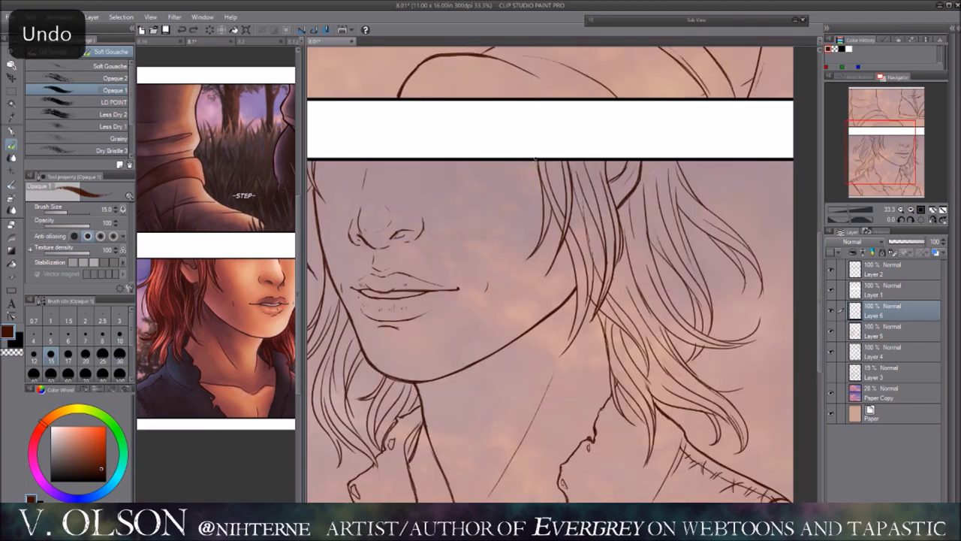
key("ctrl+z")
key("ctrl+z")
key("ctrl+z")
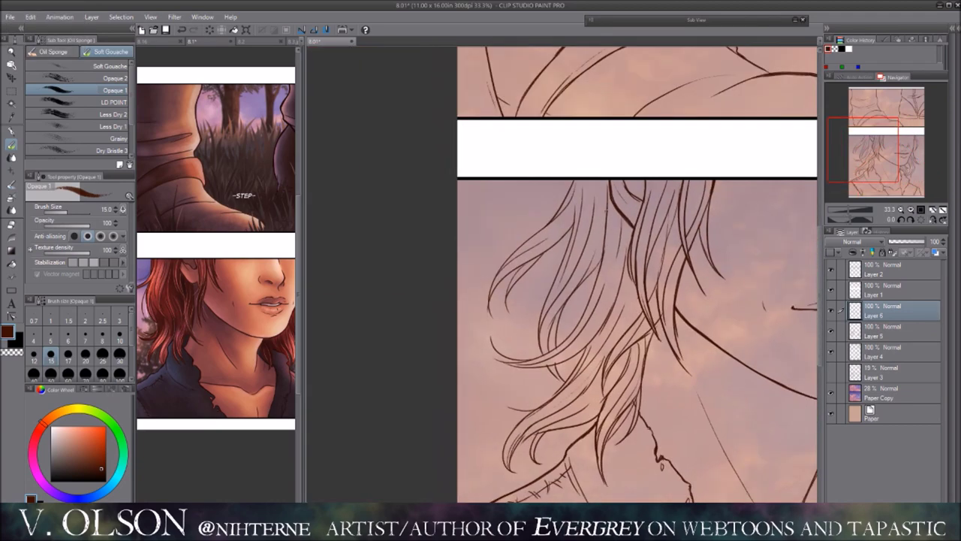
Step: Thicken the outer and lower hair strands on both sides of the face and neck
key("h")
key("ctrl+z")
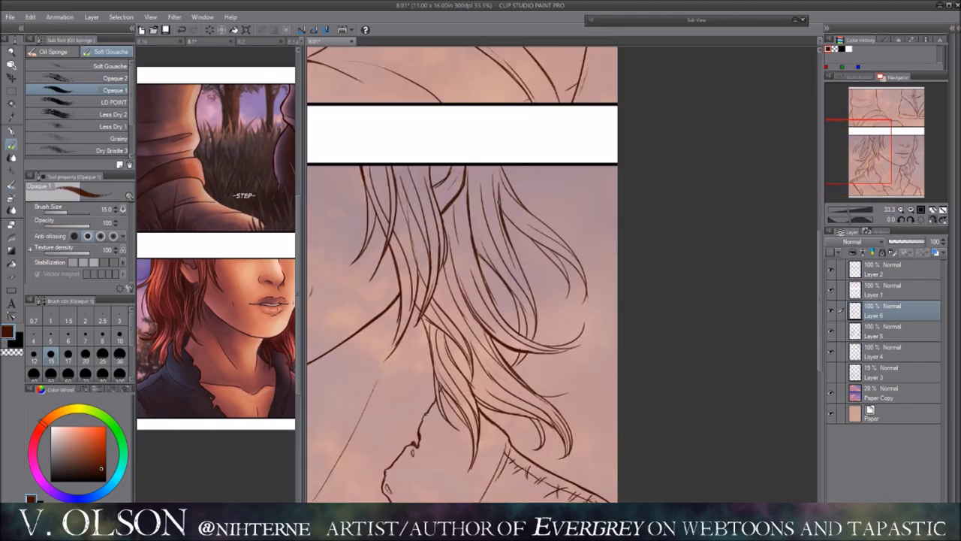
key("ctrl+z")
key("h")
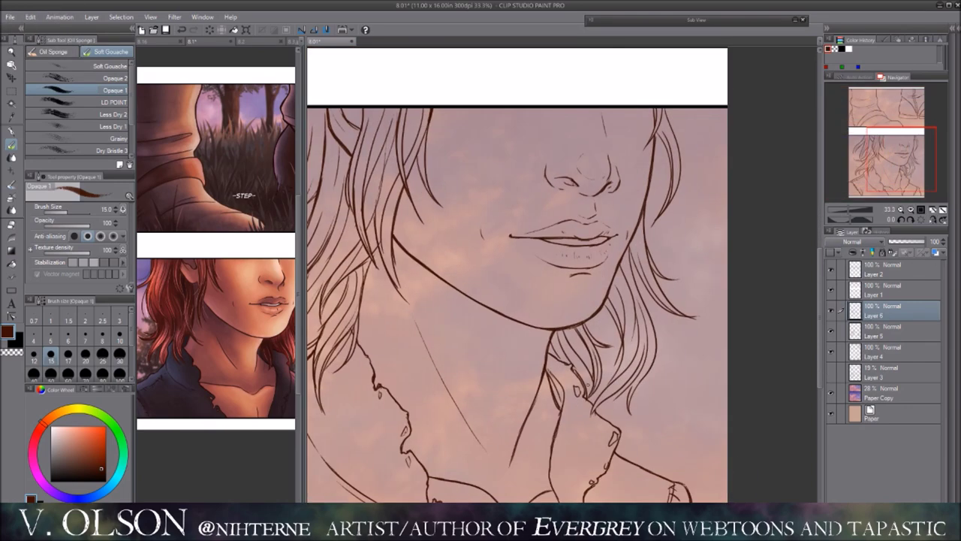
key("ctrl+z")
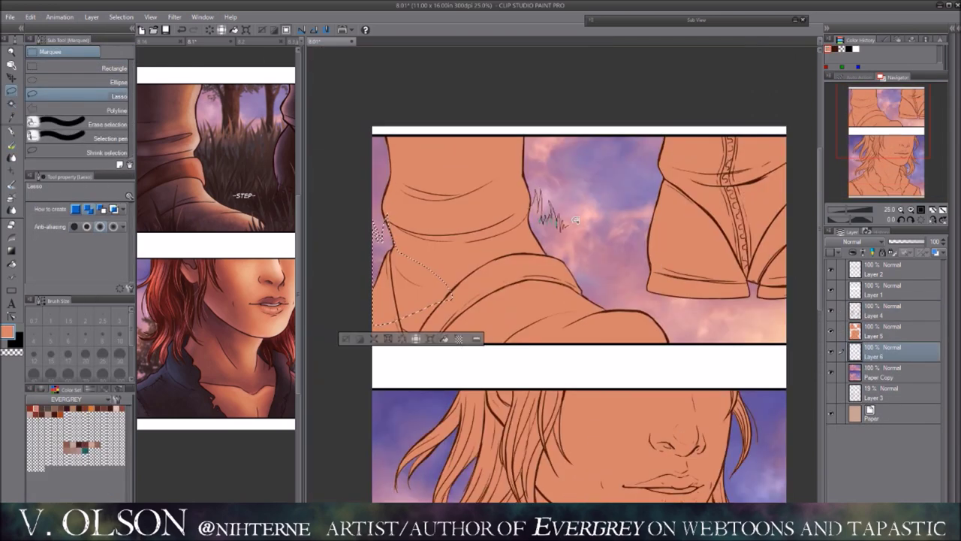
Step: Lasso a jagged grass silhouette behind the boots on Layer 6, fill it dark olive, and add extra blades
left_click_drag(575, 220, 661, 224)
key("ctrl+z")
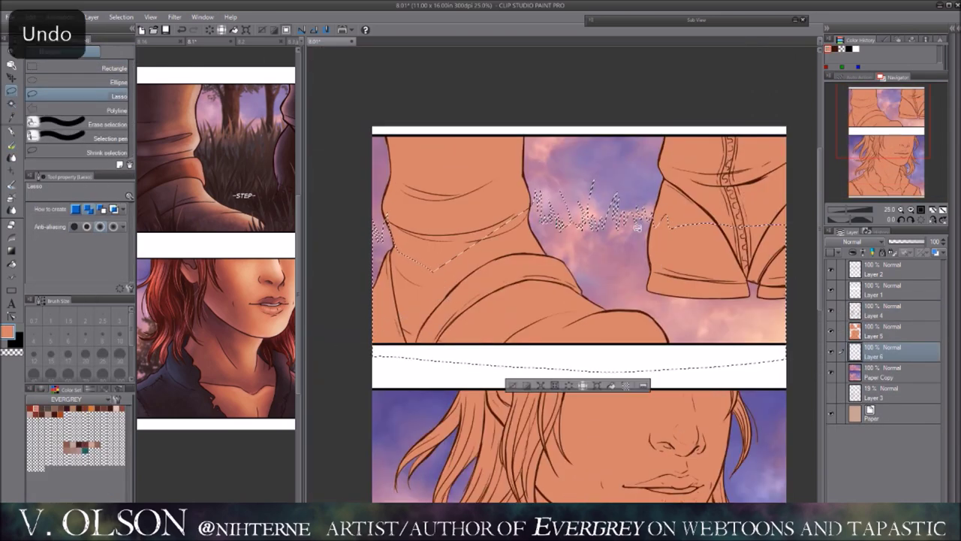
left_click(520, 387)
key("ctrl+z")
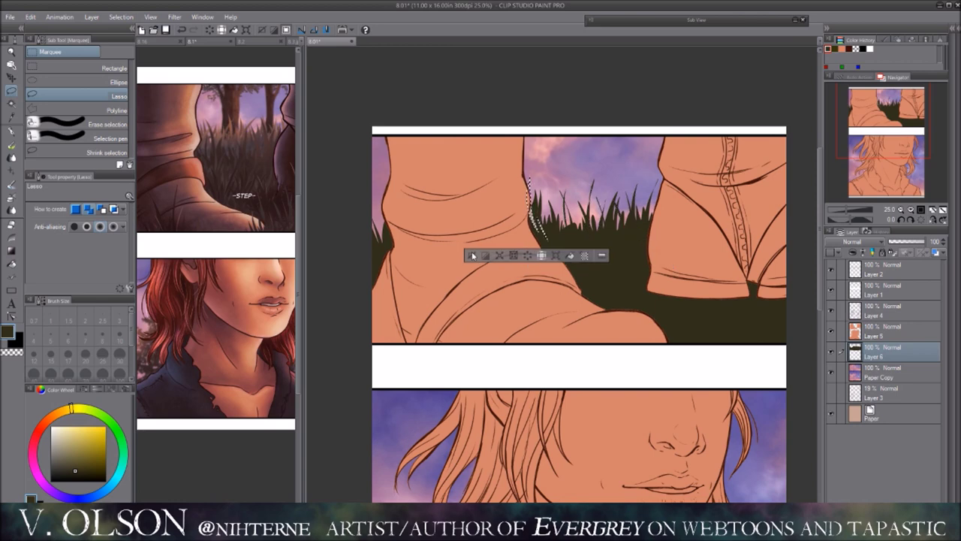
key("ctrl+z")
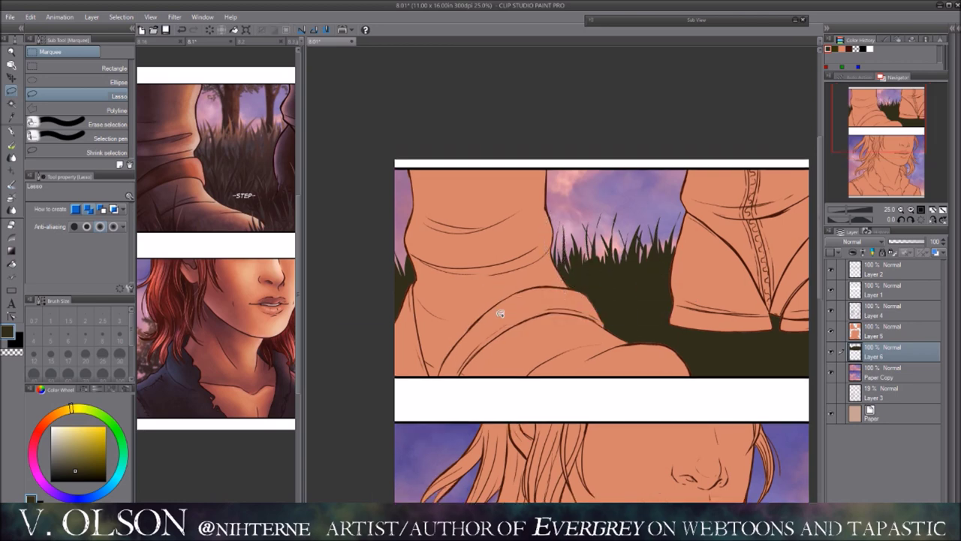
Step: Copy the foreground grass of Layer 11 from the reference page, place it above Layer 4, and position it over the boots' lower edges
key("ctrl+z")
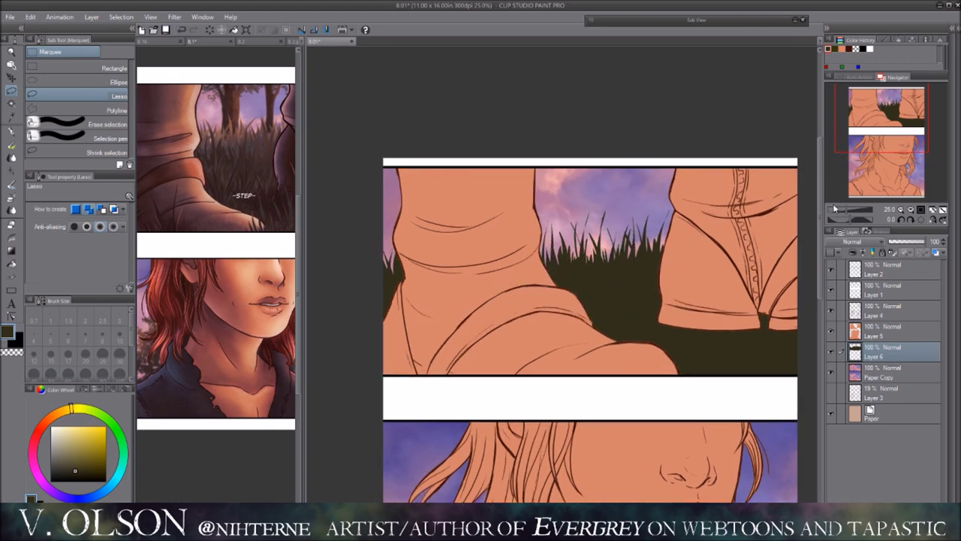
scroll(565, 299, "down", 2)
key("ctrl+z")
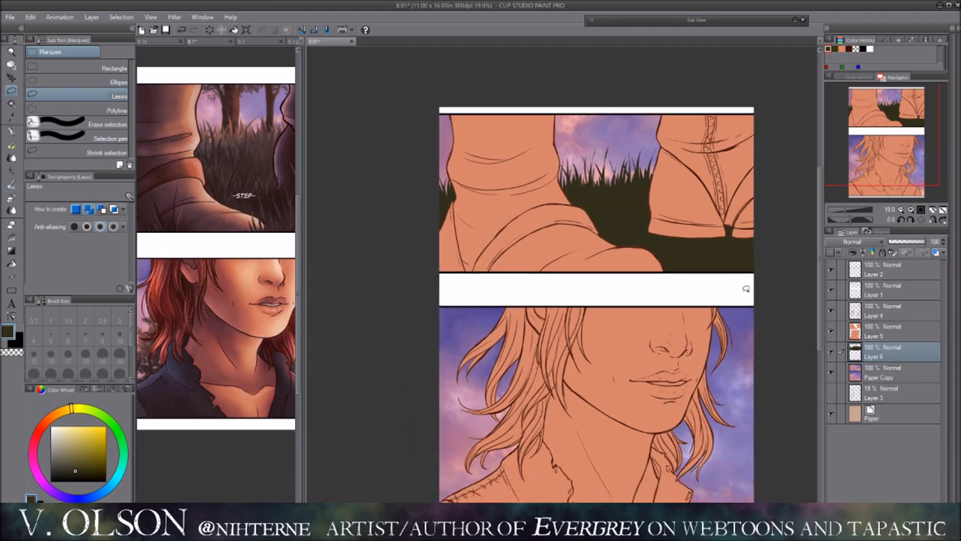
key("ctrl+c")
key("ctrl+v")
left_click_drag(886, 351, 896, 324)
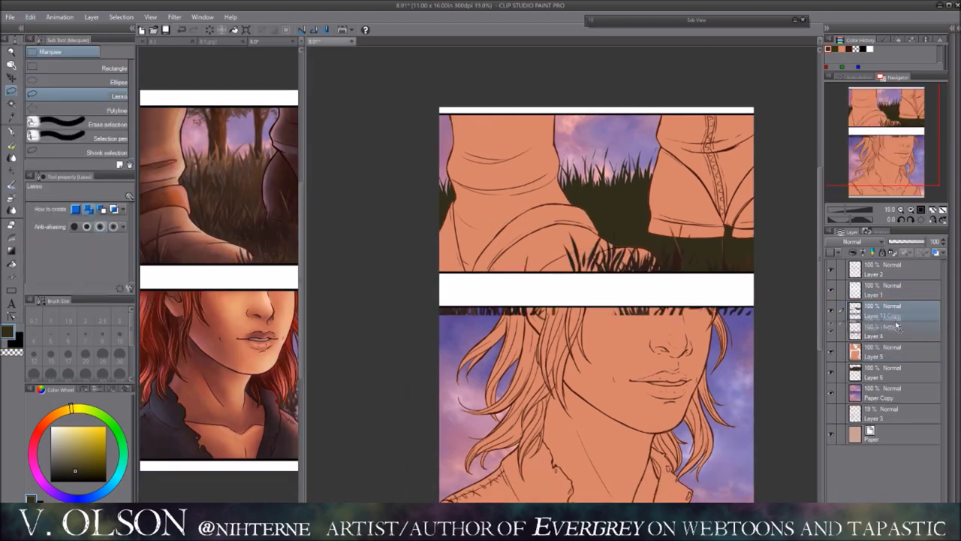
key("ctrl+t")
left_click_drag(616, 226, 587, 240)
key("Return")
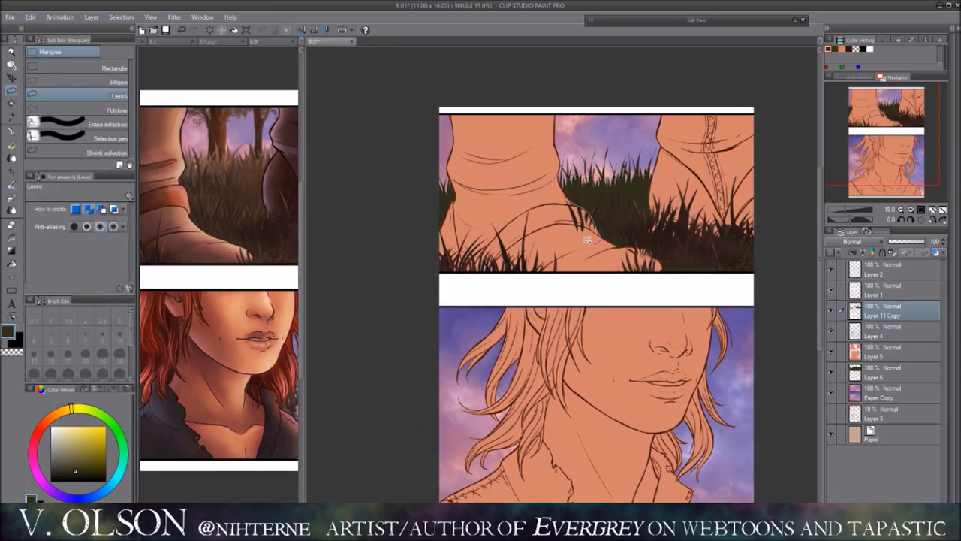
Step: Bring in the Layer 9 background grass from the reference page and position it behind the boots
left_click(30, 17)
left_click(45, 83)
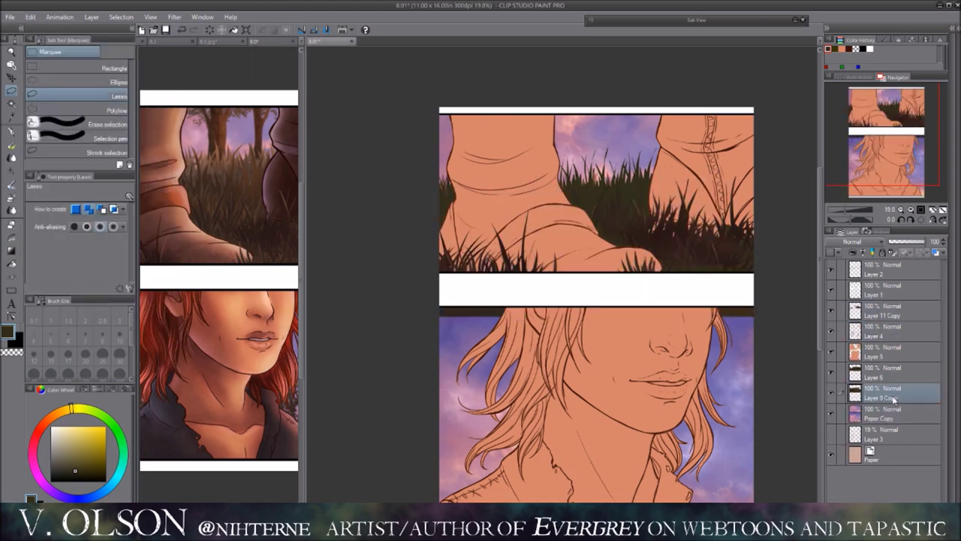
key("ctrl+t")
key("Return")
Step: Soften the background grass with the Blend tool and add a Color dodge layer above the foreground grass
key("j")
left_click_drag(633, 225, 597, 172)
left_click(854, 253)
key("b")
key("j")
left_click_drag(602, 135, 584, 195)
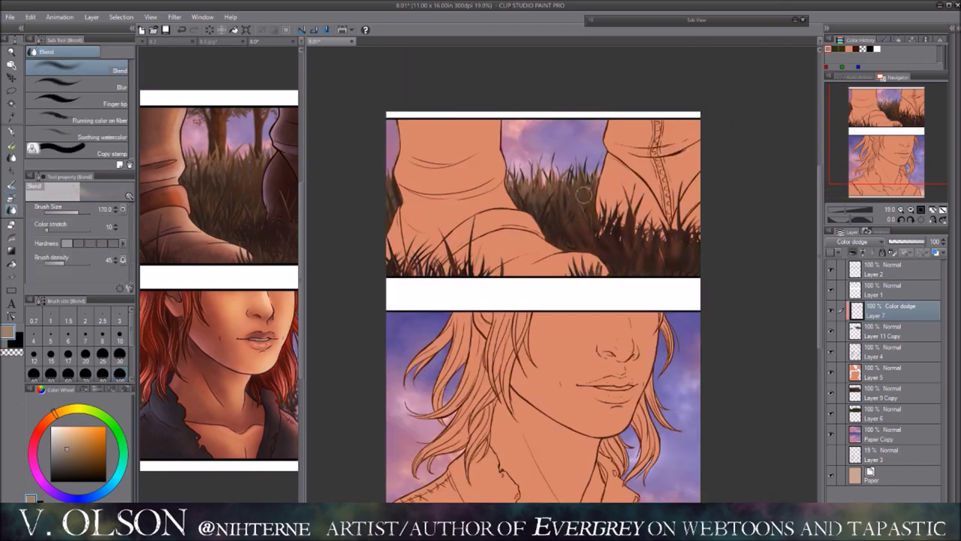
Step: Try a lasso selection on the foreground grass beside the boot's toe and undo the selection edits
key("h")
key("h")
key("m")
key("ctrl+z")
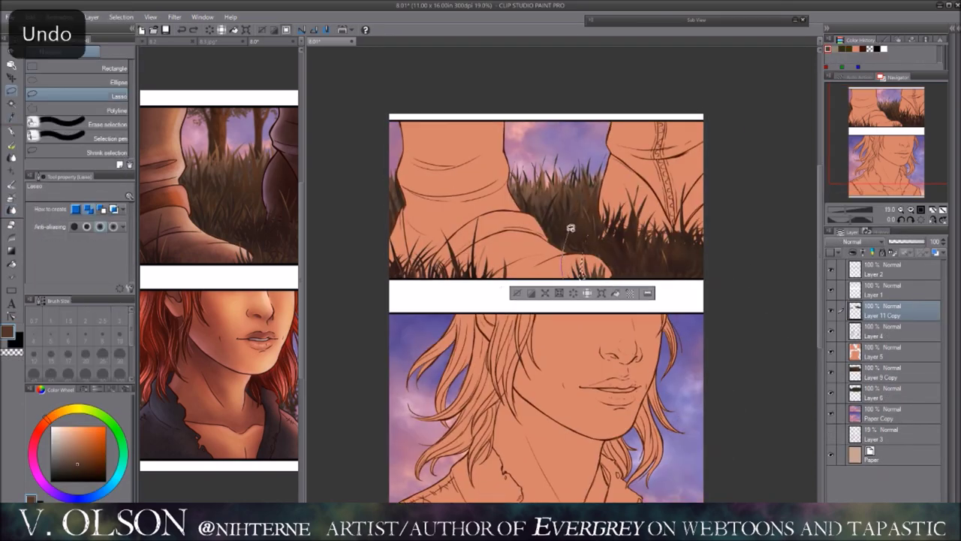
key("ctrl+z")
left_click_drag(705, 271, 690, 271)
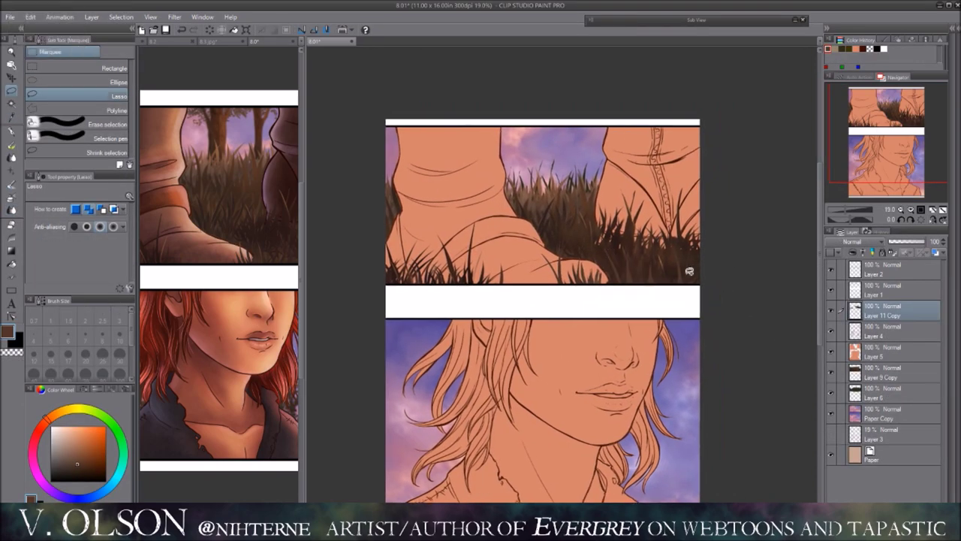
Step: Paint extra grass on Layer 11 Copy around the boots with the Opaque 1 brush at size 15
key("ctrl+d")
key("b")
scroll(582, 245, "up", 2)
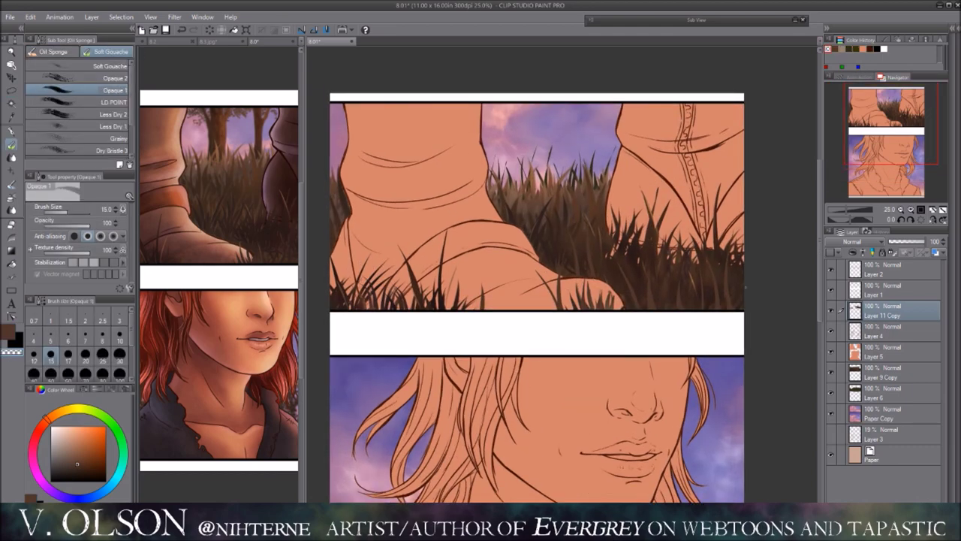
left_click_drag(661, 277, 733, 293)
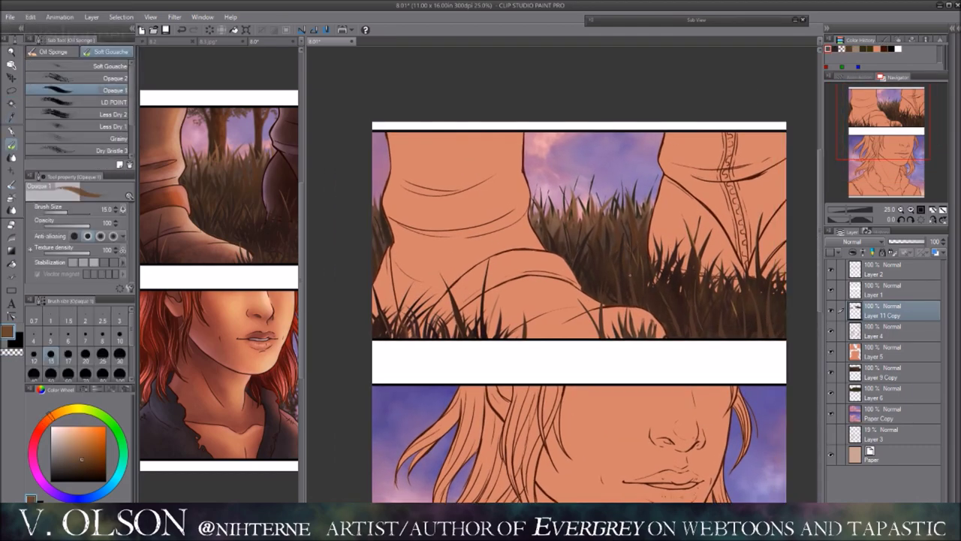
Step: Copy the Layer 22 trees from the reference page and paste them beneath the grass, behind both panels' subjects
scroll(579, 300, "down", 3)
left_click(911, 210)
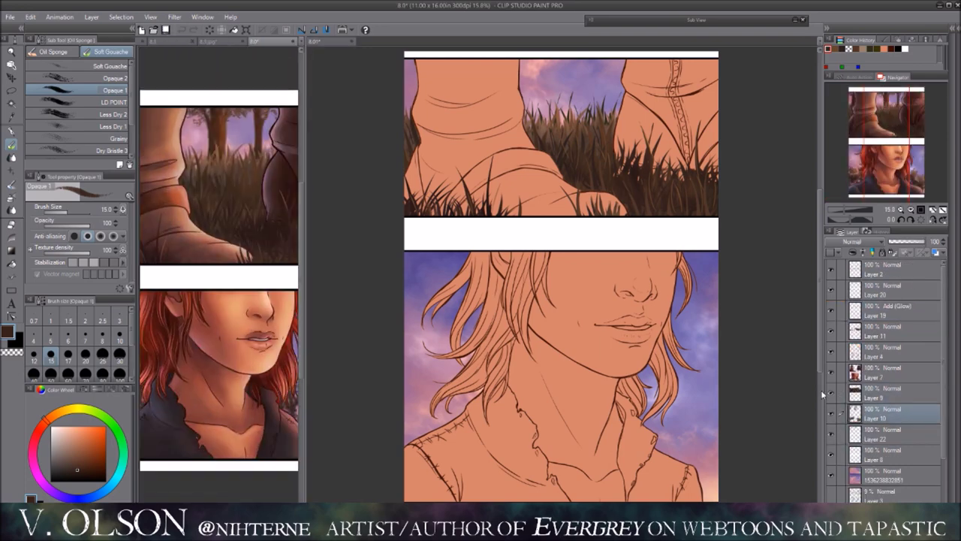
key("ctrl+v")
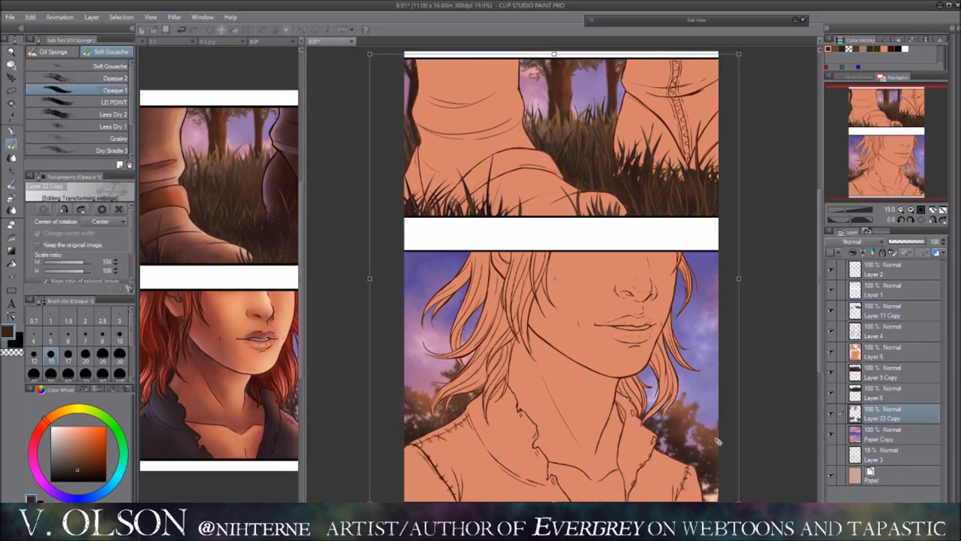
Step: Lasso the tree foliage in the lower panel's right corner, rework it to cover the gap, and save the page
key("l")
key("ctrl+c")
key("ctrl+v")
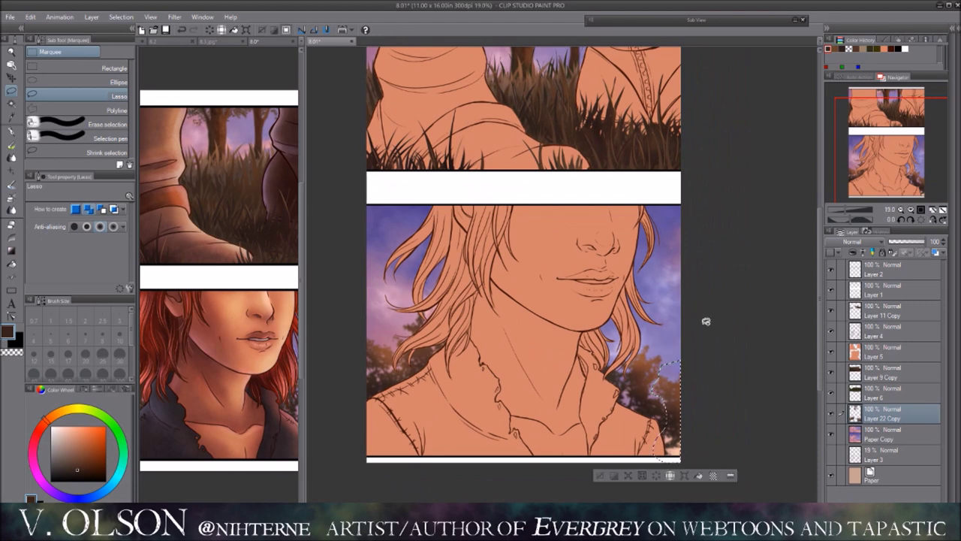
key("ctrl+t")
key("ctrl+z")
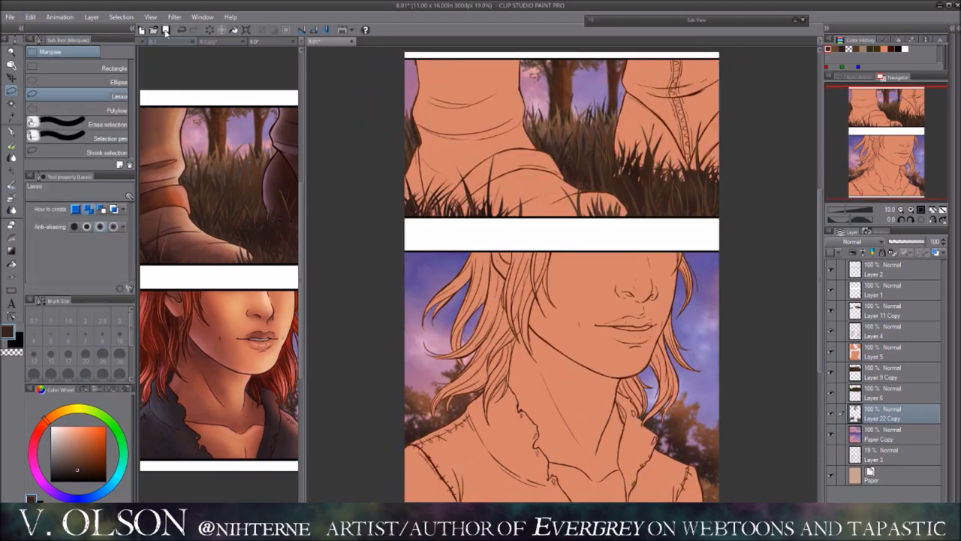
key("ctrl+s")
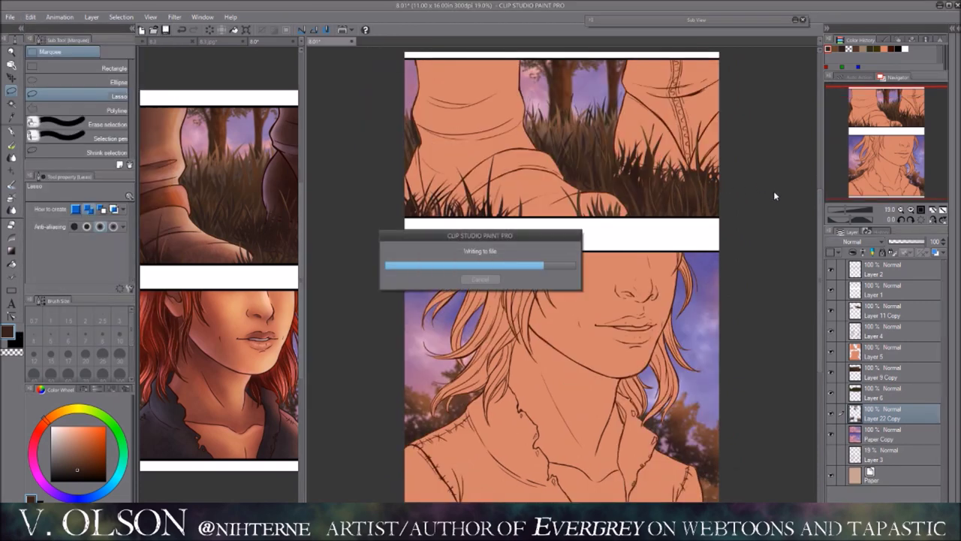
Step: Merge the Layer 9 Copy background grass into Layer 6
scroll(773, 196, "down", 1)
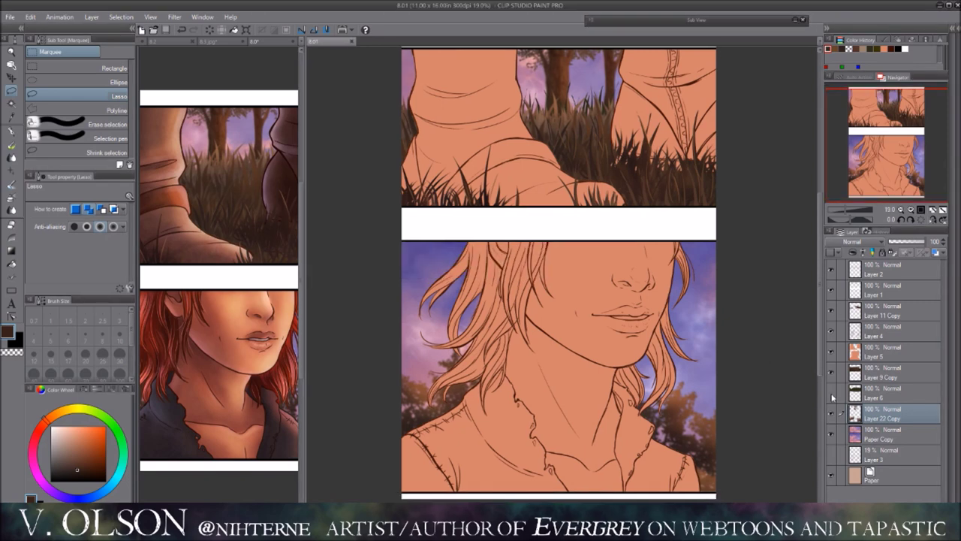
key("ctrl+u")
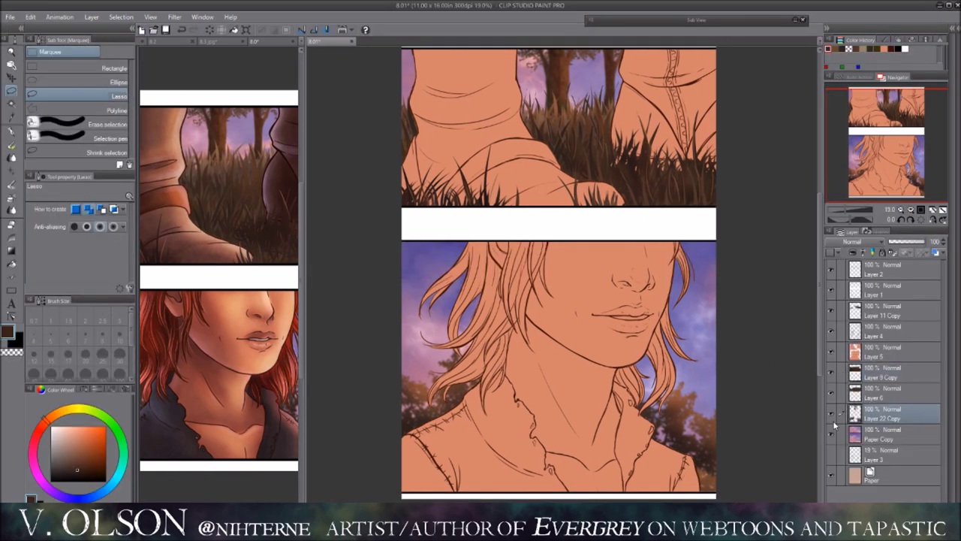
left_click(898, 374)
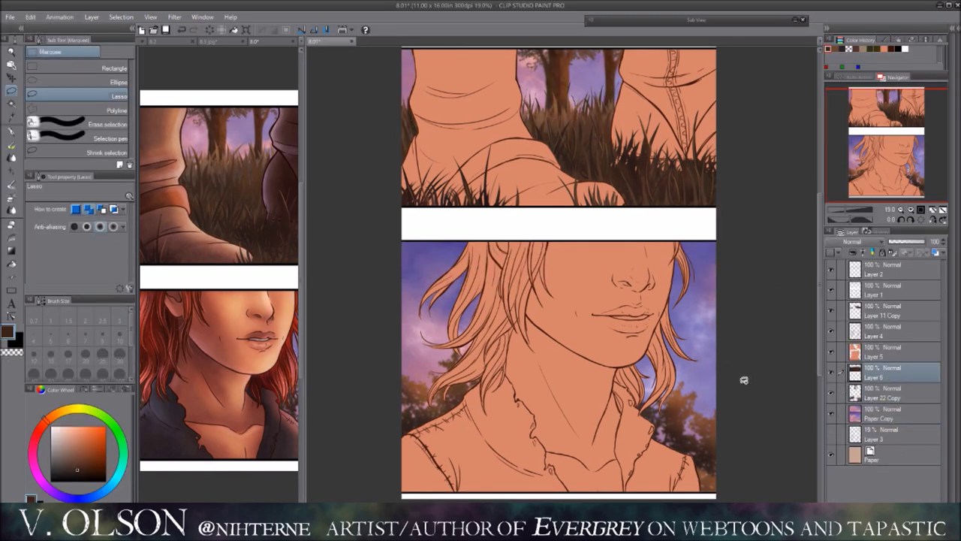
scroll(744, 380, "down", 1)
Step: Add a layer above Layer 5 and fill all the hair strands with flat dark red using the Turnip pen
left_click(894, 351)
left_click(91, 16)
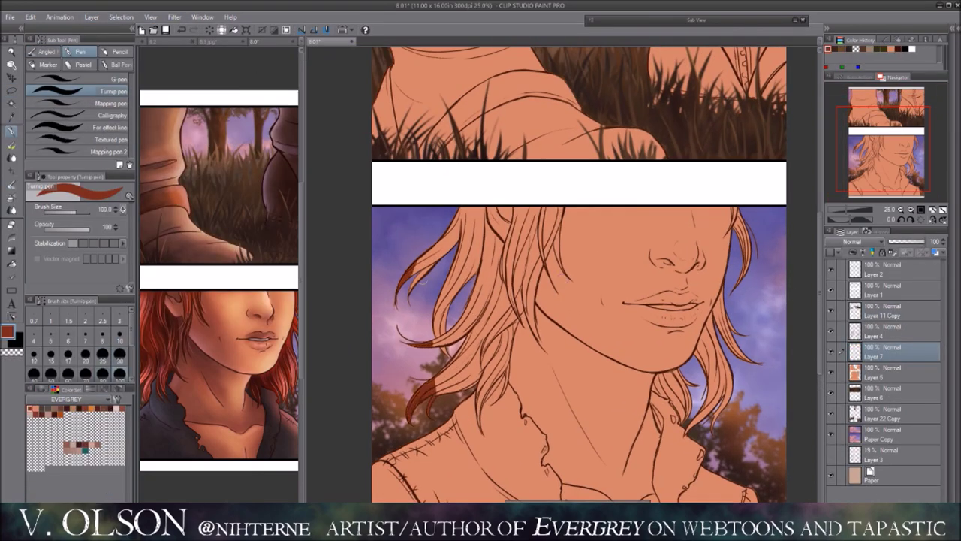
left_click_drag(443, 391, 477, 205)
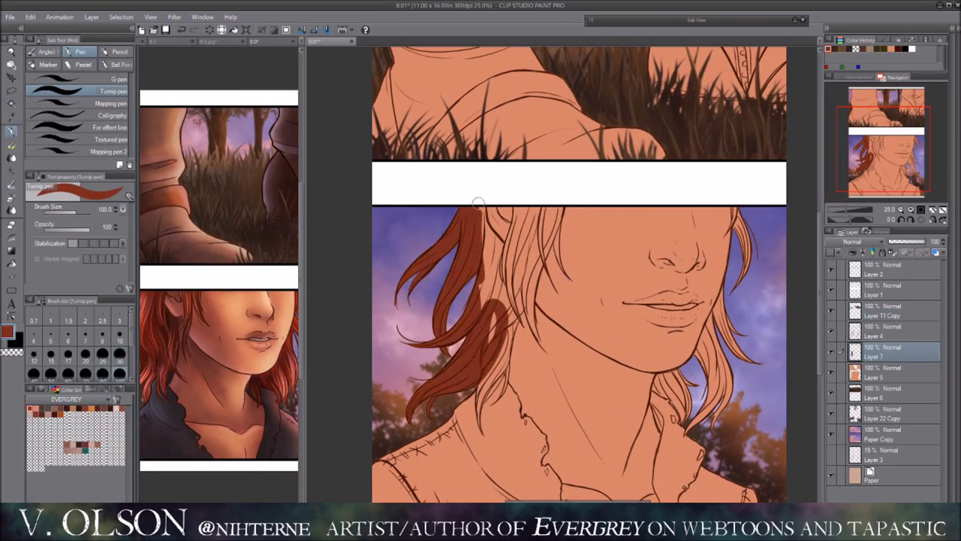
left_click_drag(525, 322, 511, 211)
scroll(578, 300, "down", 1)
left_click_drag(680, 368, 698, 187)
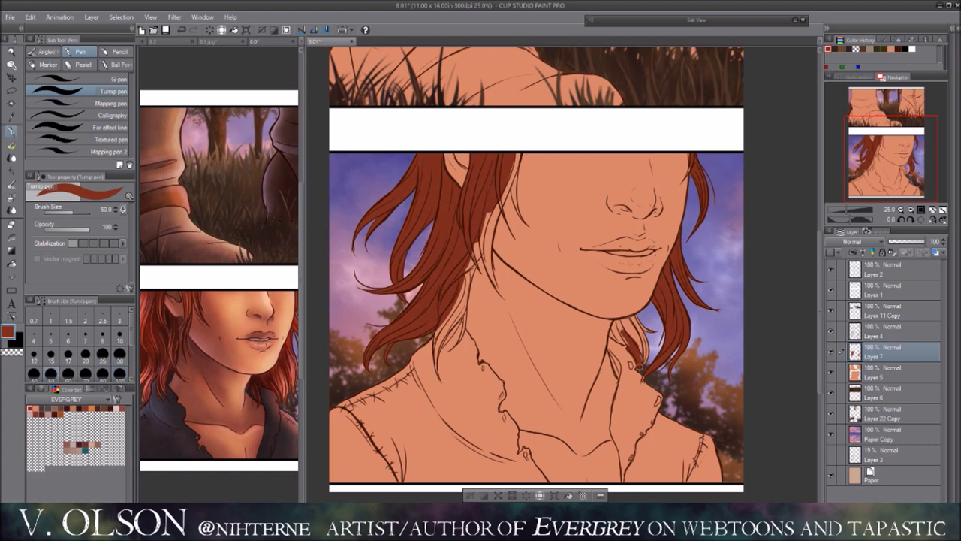
scroll(537, 275, "up", 1)
left_click_drag(443, 365, 488, 240)
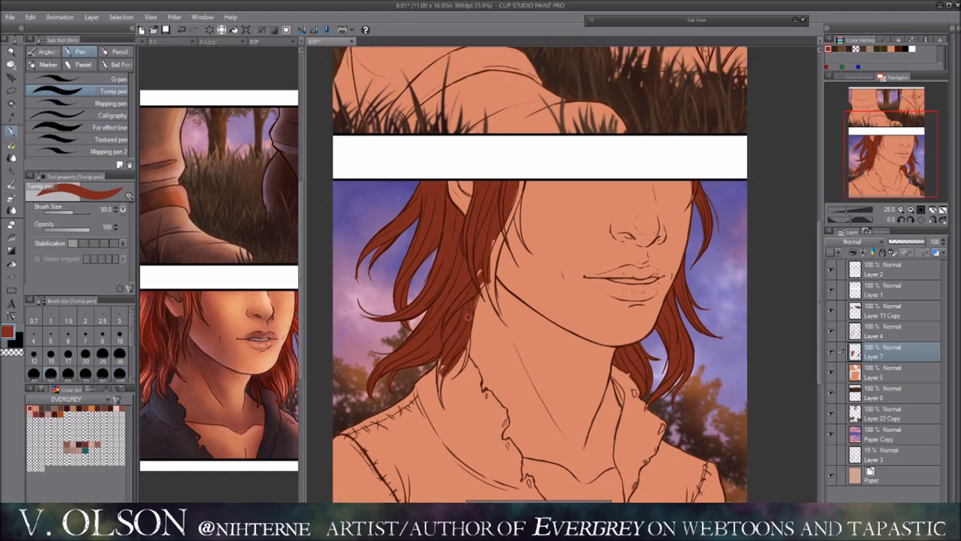
Step: Add a layer between the hair and skin layers and paint the teeth pale pink with the LD POINT brush
key("b")
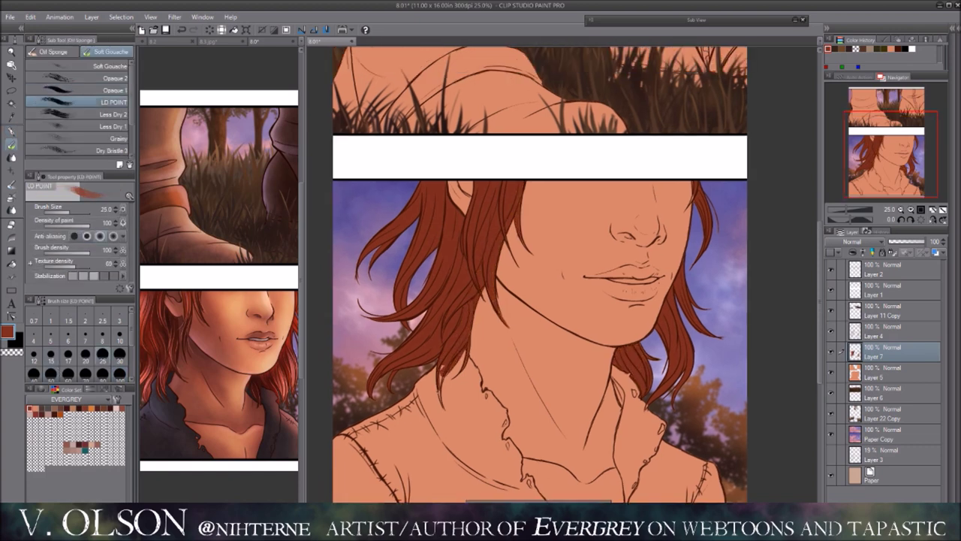
key("ctrl+shift+n")
scroll(525, 269, "down", 3)
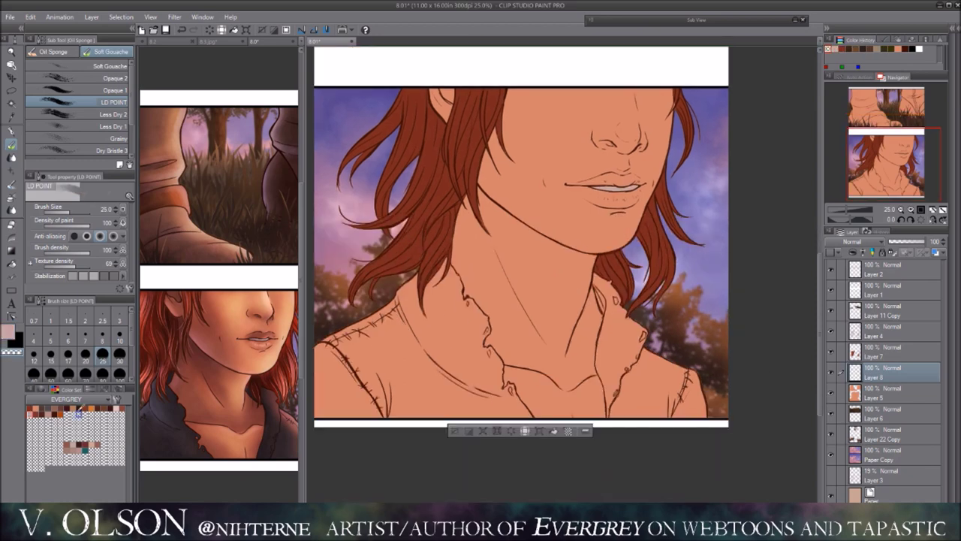
Step: Load Layer 5's selection and fill the vest and torn collar dark grey on Layer 8 with the Turnip pen
key("m")
key("alt+bracketleft")
left_click(855, 394, "ctrl")
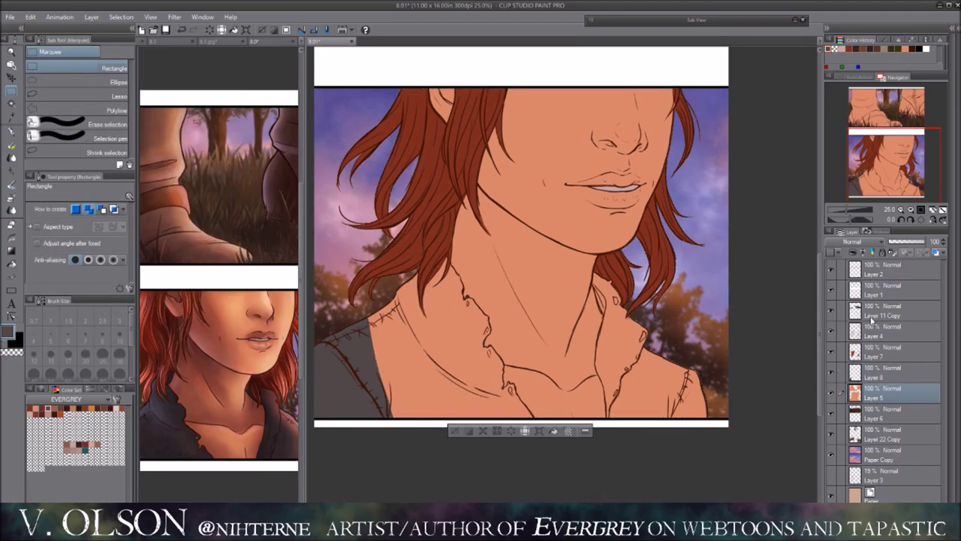
key("alt+bracketright")
key("p")
left_click_drag(391, 315, 675, 353)
left_click_drag(436, 285, 488, 405)
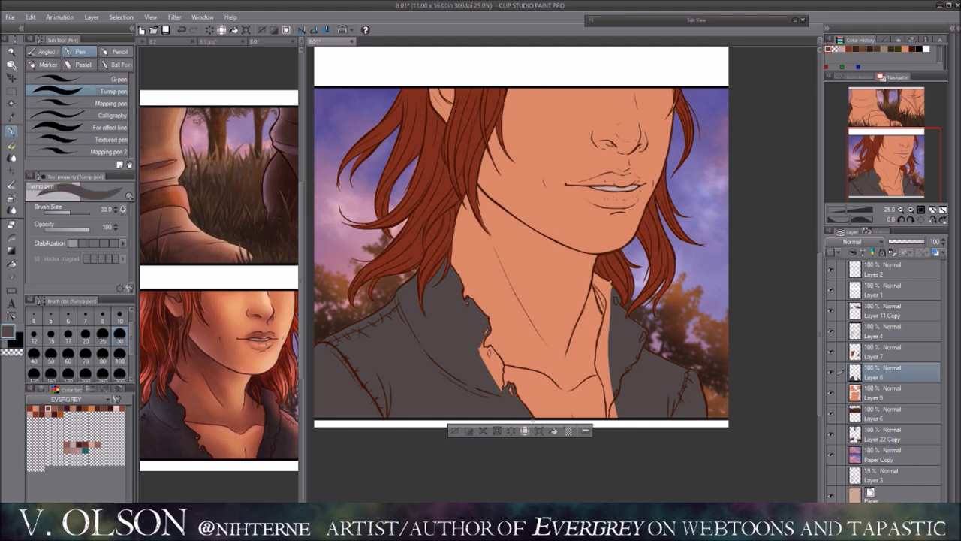
left_click_drag(495, 362, 443, 356)
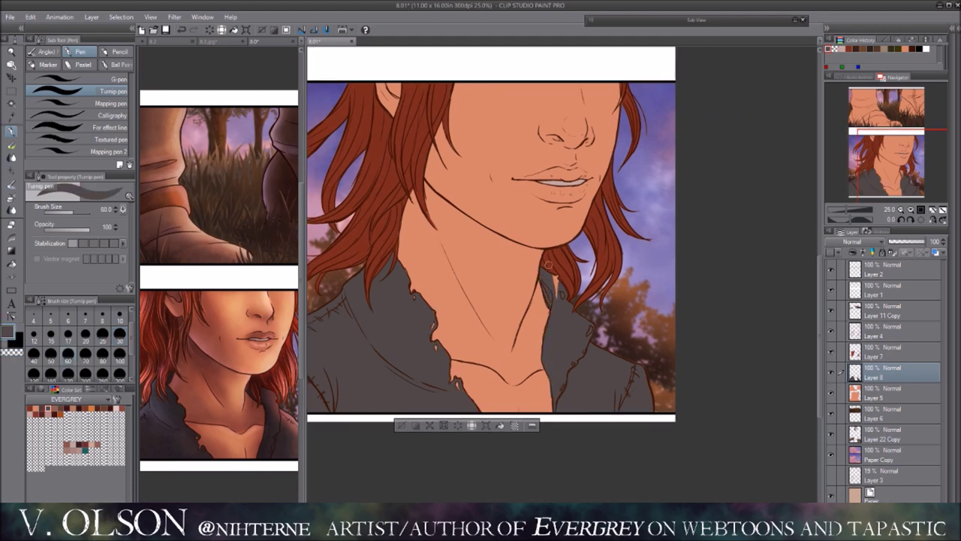
Step: Auto-select the boot areas from Layer 5 and fill them with flat brown on Layer 8
key("w")
key("alt+bracketleft")
scroll(582, 349, "up", 1)
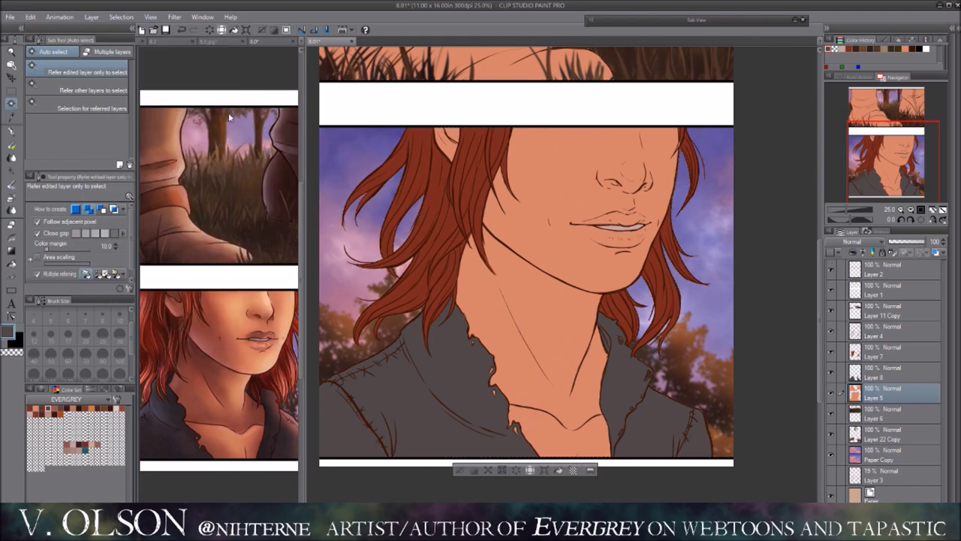
key("alt+bracketright")
scroll(525, 300, "up", 3)
Step: Paint the boots' side panels and ankle strap dark reddish brown and the front seam orange with the Turnip pen
key("p")
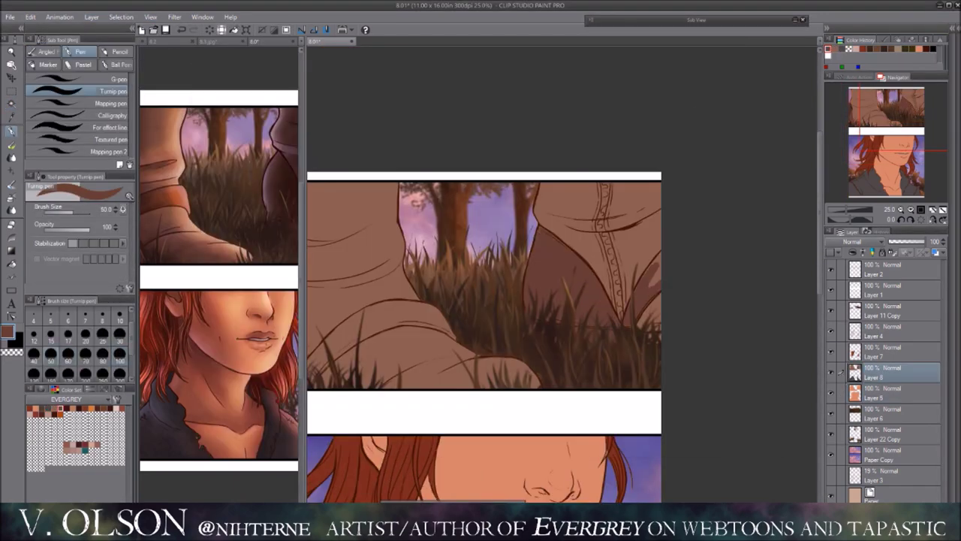
scroll(549, 338, "left", 3)
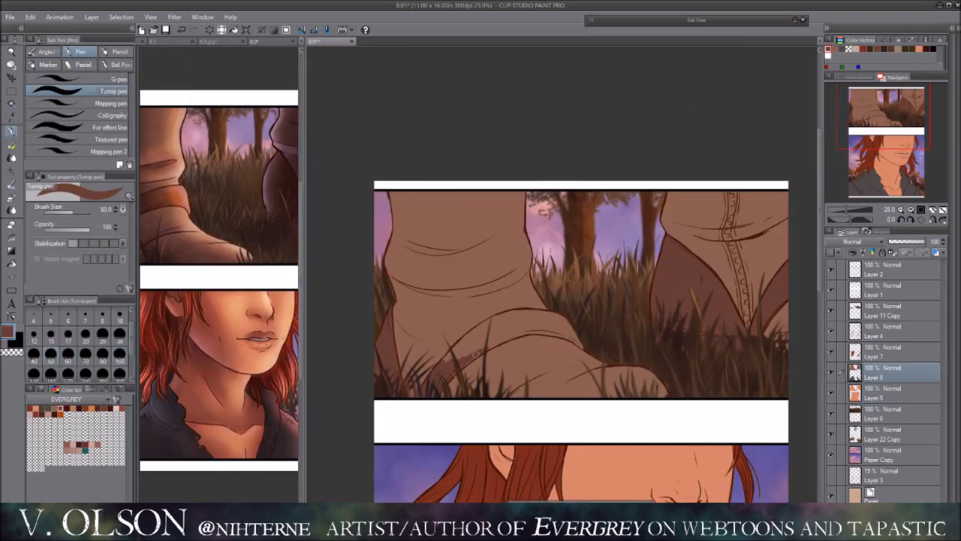
scroll(549, 338, "right", 2)
scroll(429, 249, "down", 2)
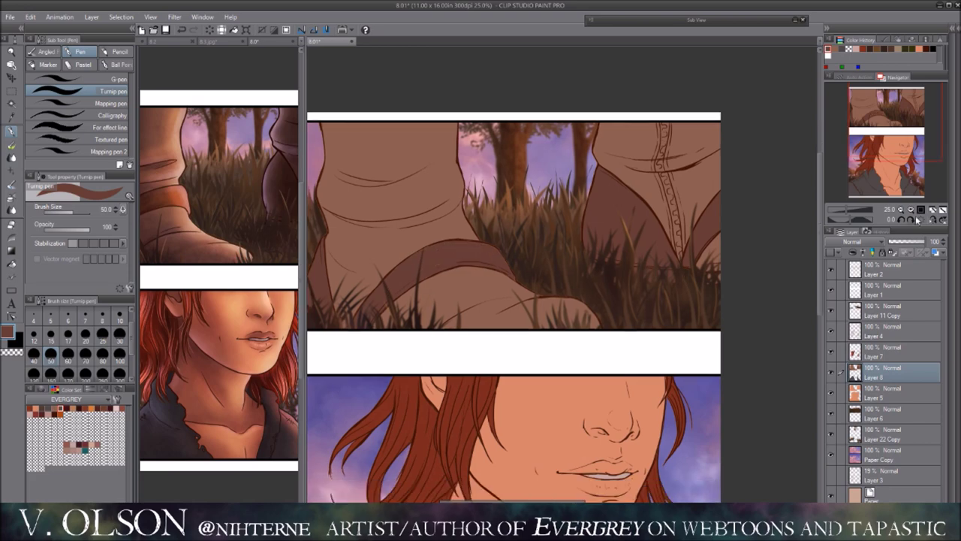
scroll(774, 199, "up", 3)
scroll(774, 199, "right", 2)
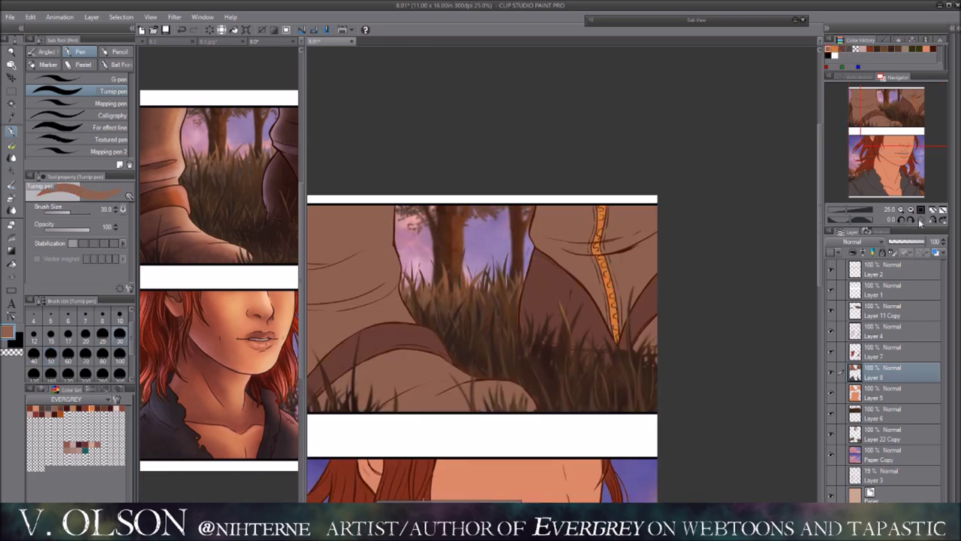
scroll(676, 260, "down", 3)
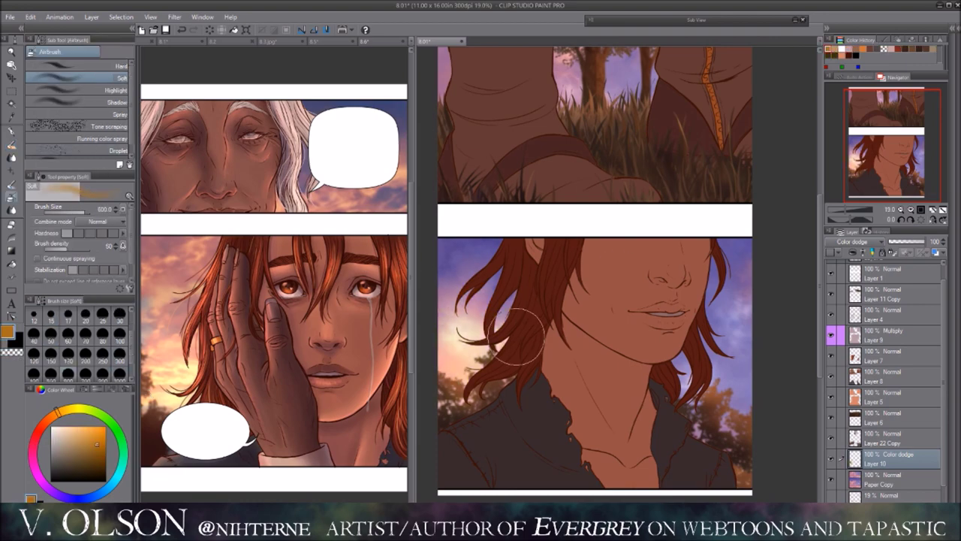
scroll(600, 275, "up", 2)
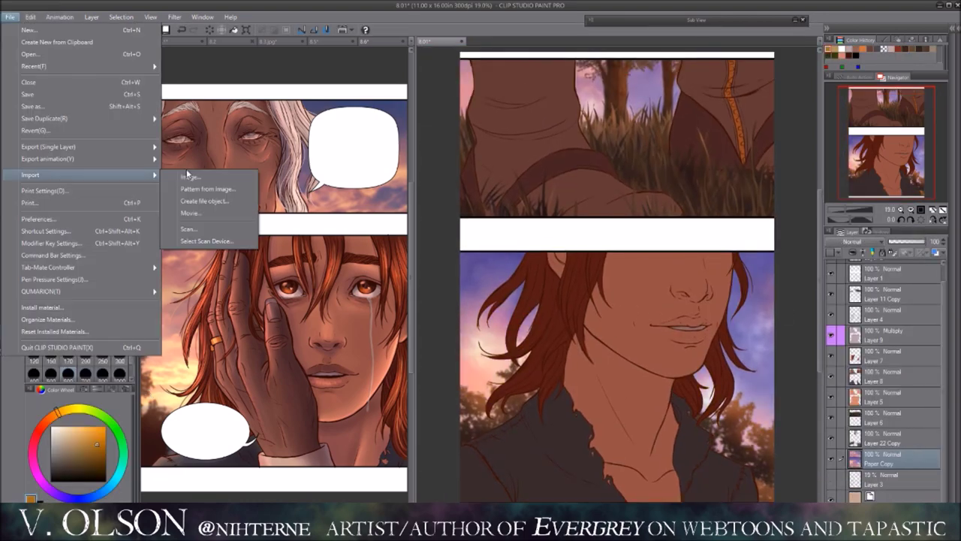
left_click(215, 176)
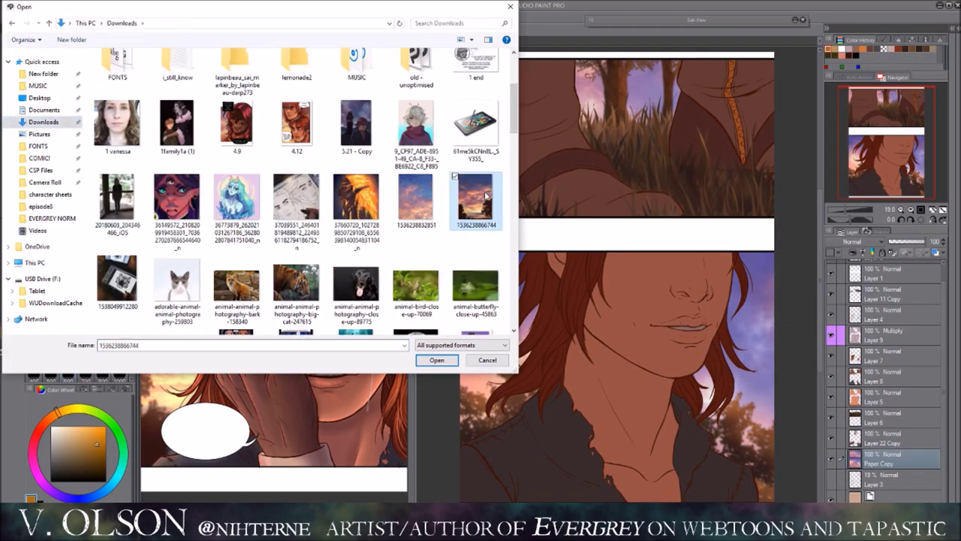
left_click(437, 360)
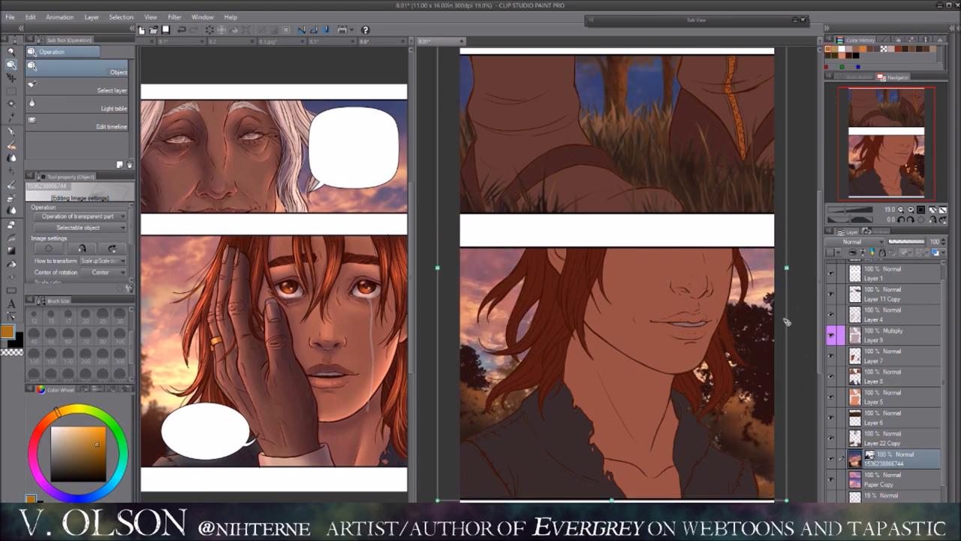
key("Return")
Step: Remove the imported sky from the boots panel with a rectangular marquee and lower its layer opacity to 92%
key("m")
left_click_drag(702, 290, 682, 276)
mouse_move(929, 241)
left_mouse_down()
mouse_move(915, 242)
mouse_move(924, 245)
left_mouse_up()
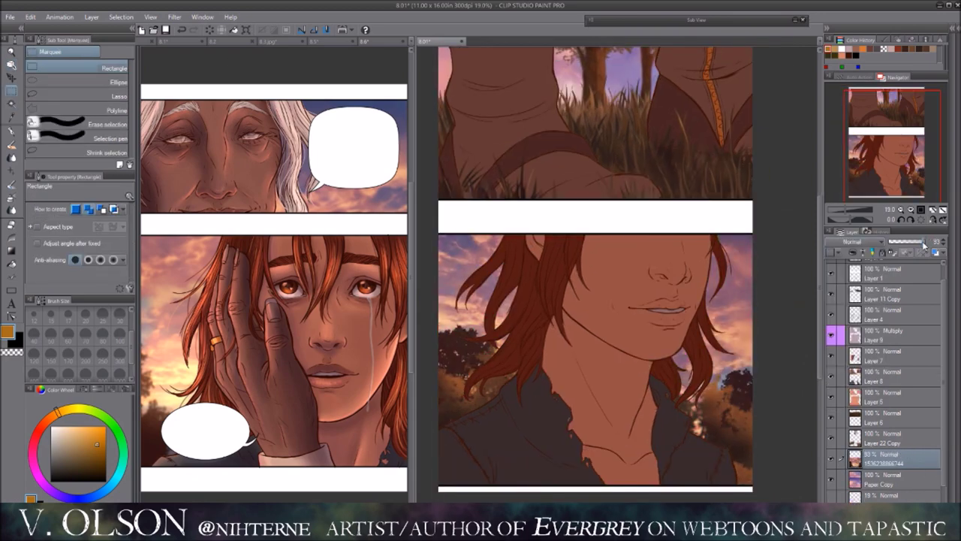
Step: Airbrush a warm brown glow over the lower panel's trees on a Color Dodge layer and adjust its hue, saturation and brightness
key("b")
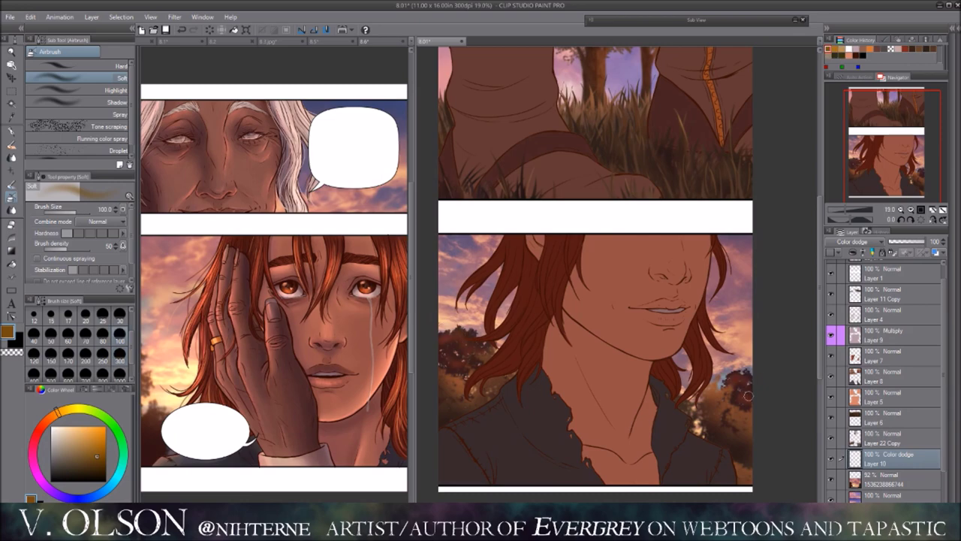
key("j")
key("ctrl+u")
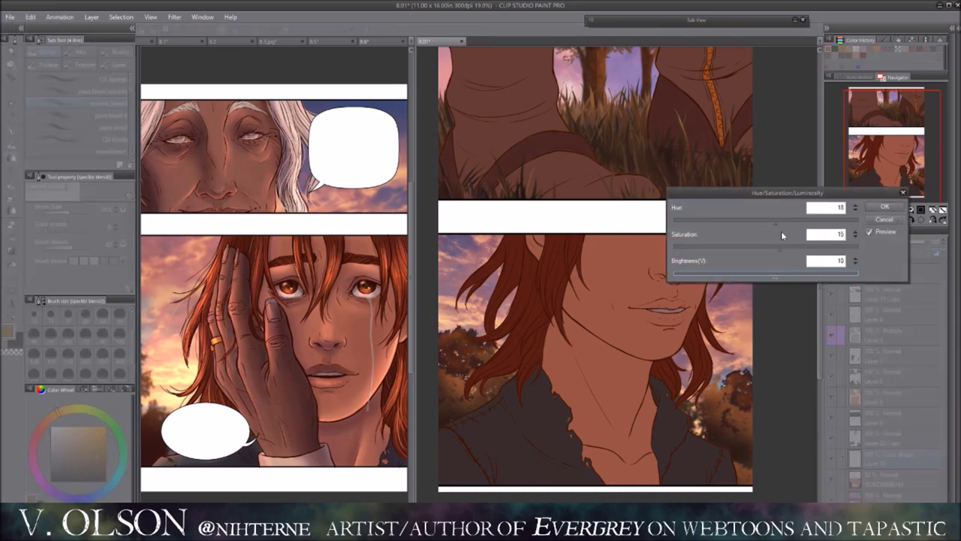
key("Return")
Step: Airbrush light blue over the lower panel's trees on a Soft Light layer and reduce its opacity to 26%
key("b")
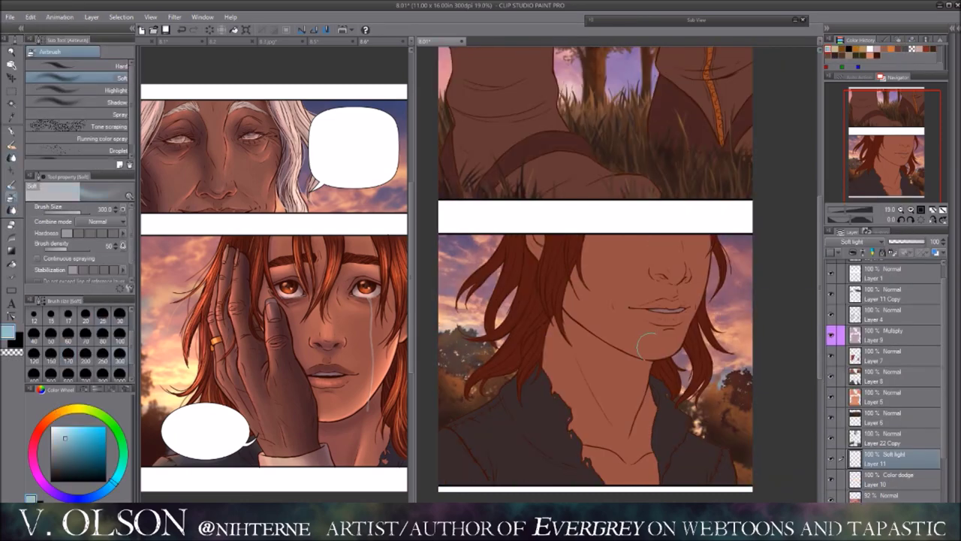
key("ctrl+u")
key("Return")
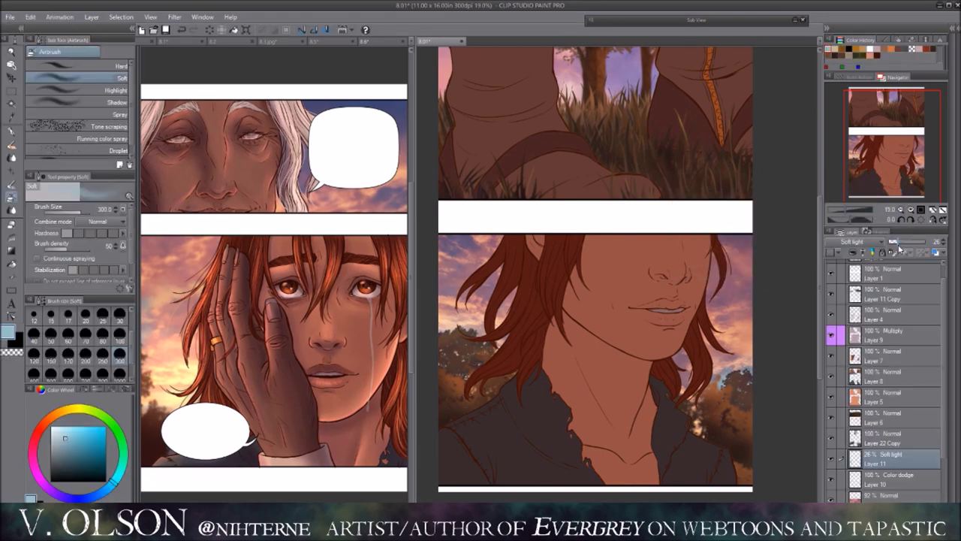
Step: Select the lower panel's tree area on Layer 22 Copy, adjust its hue, saturation and luminosity, and check the page mirrored
key("m")
left_click_drag(439, 298, 753, 489)
key("ctrl+u")
left_click_drag(741, 278, 736, 278)
key("Return")
key("ctrl+d")
key("h")
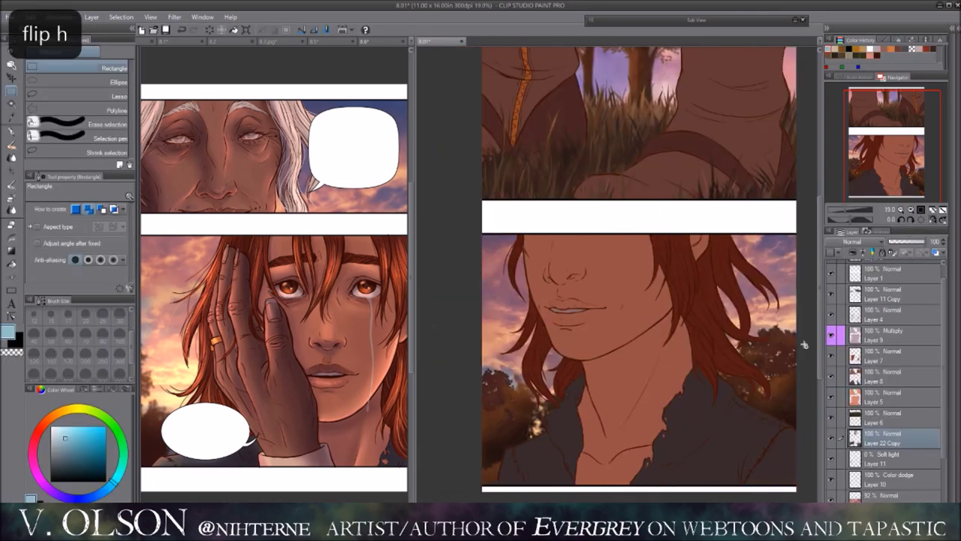
Step: Airbrush pale tan light over the lower panel's trees on Soft Light Layer 11, placed above Layer 22 Copy at 100% opacity
key("ctrl+y")
key("b")
left_click(471, 348, "alt")
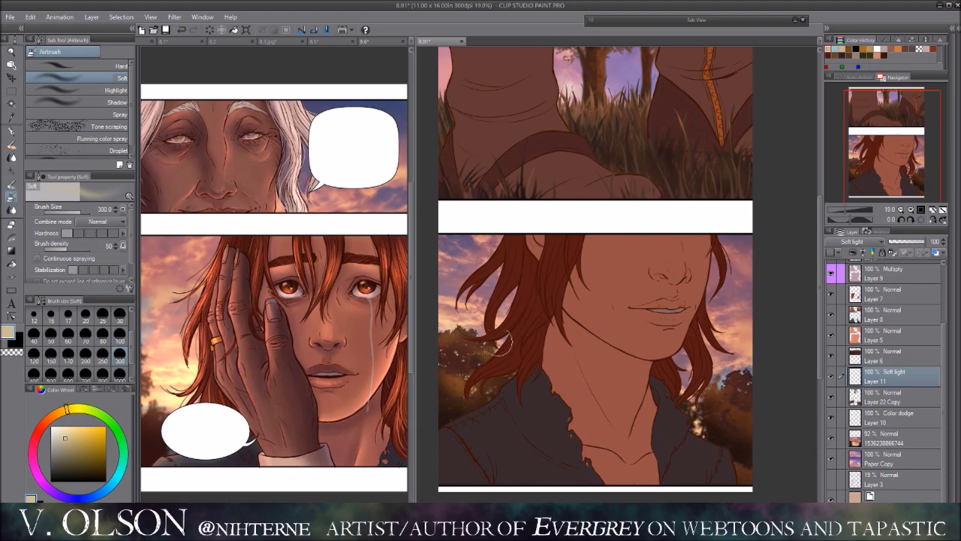
key("ctrl+u")
key("Escape")
Step: Dab leaf highlights onto the lower panel's trees with the dv_leafs_4 brush at size 300 on Layer 11
key("b")
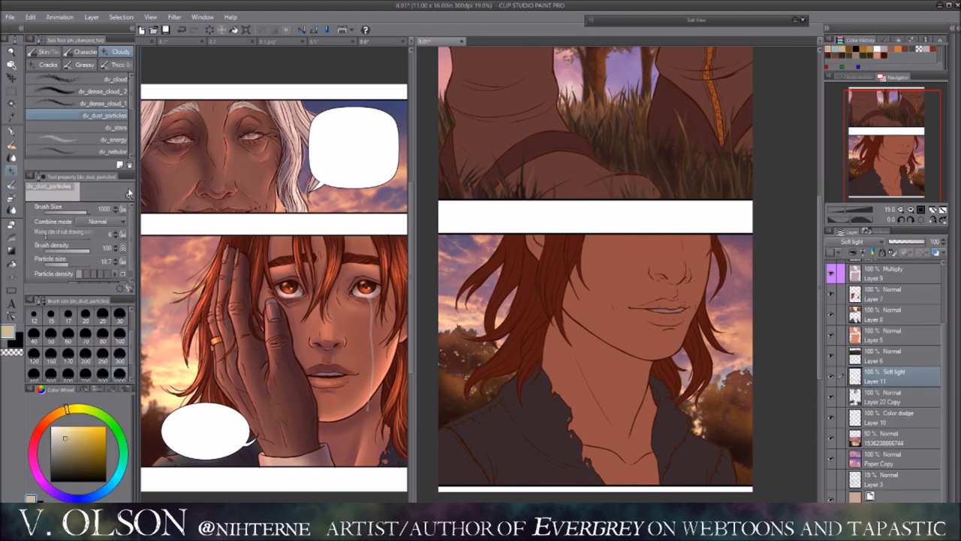
key("b")
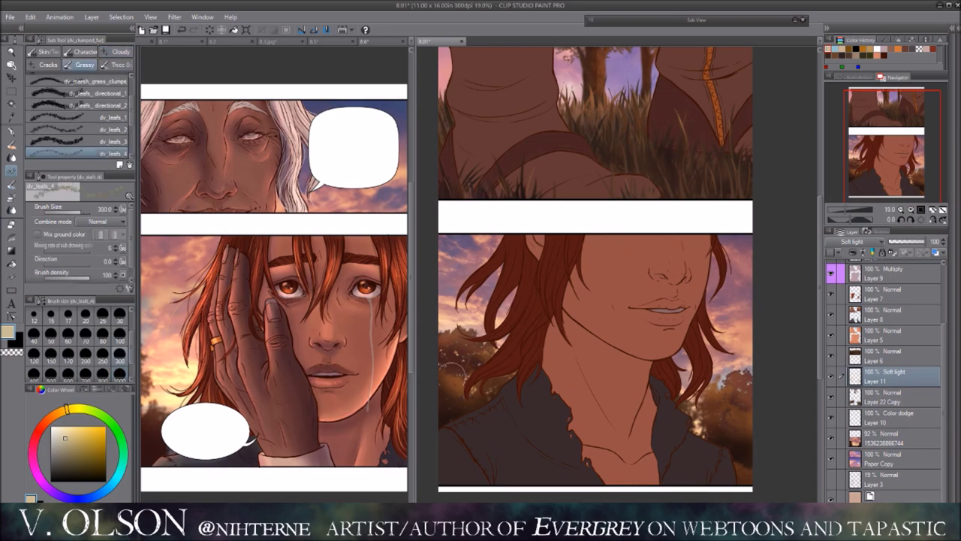
mouse_move(697, 408)
left_mouse_down()
mouse_move(681, 396)
mouse_move(687, 426)
mouse_move(687, 399)
left_mouse_up()
Step: Load Layer 5's selection and carve light into the hair and vest shoulder on Multiply Layer 9 with a transparent Oil Sponge
left_click(894, 335)
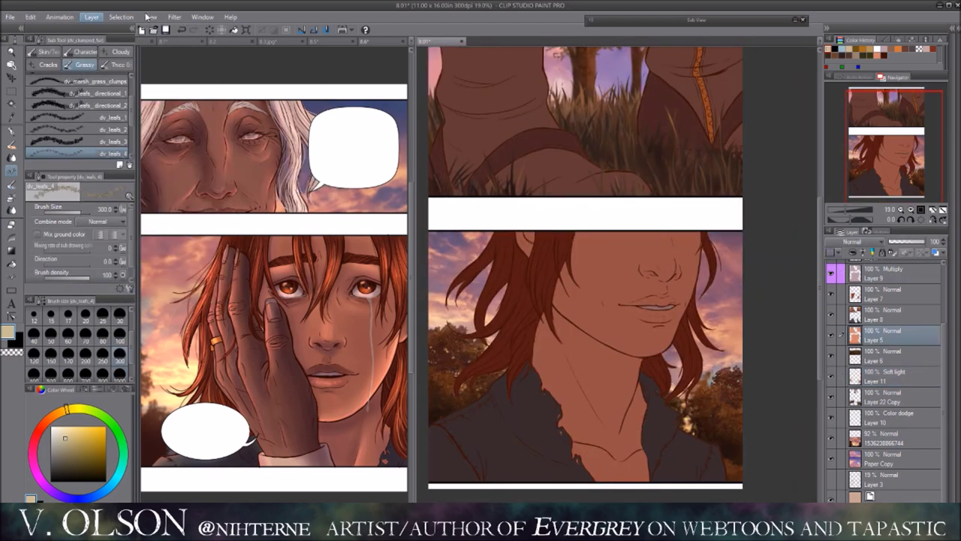
key("b")
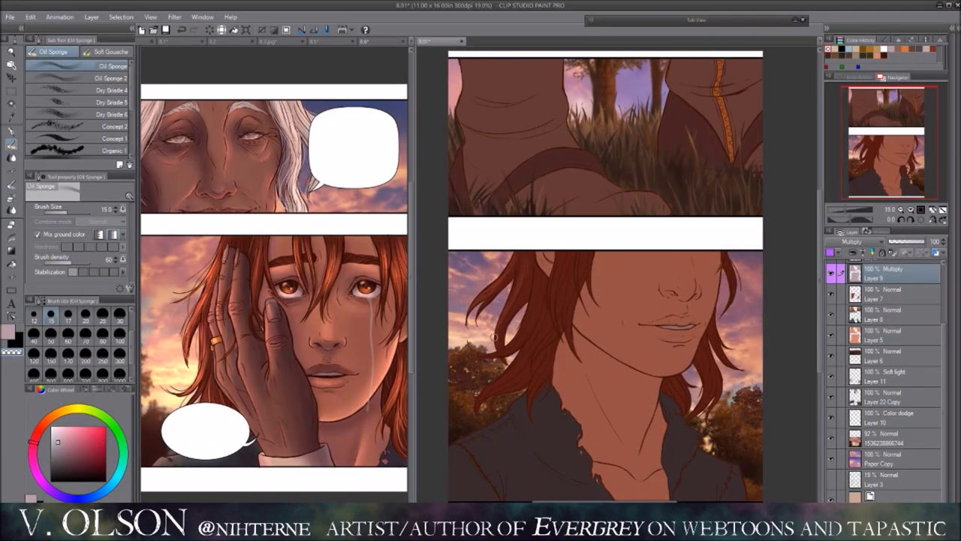
left_click_drag(480, 443, 465, 421)
left_click_drag(557, 252, 556, 261)
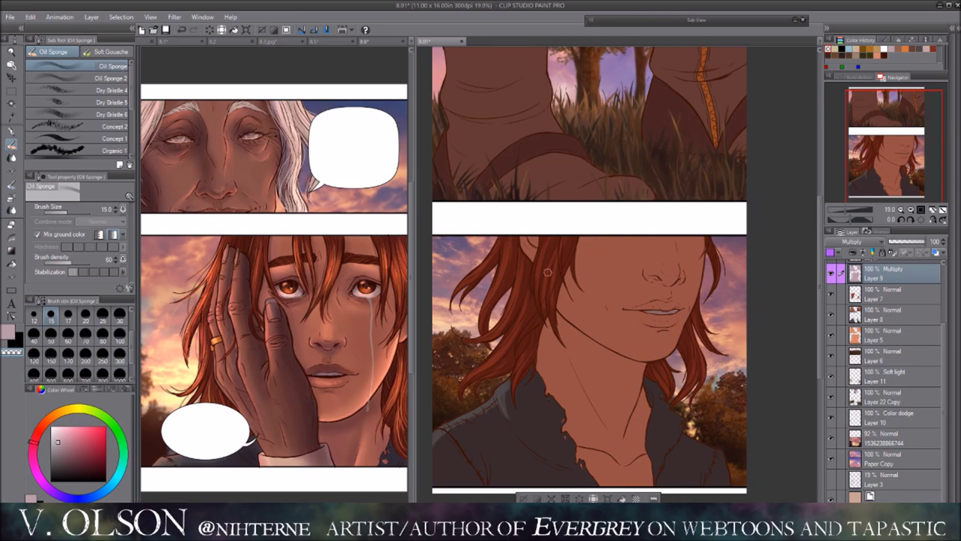
Step: Carve light areas along the jaw, neck, nose, cheek and vest on Multiply Layer 9 with the transparent Oil Sponge
left_click_drag(558, 318, 542, 303)
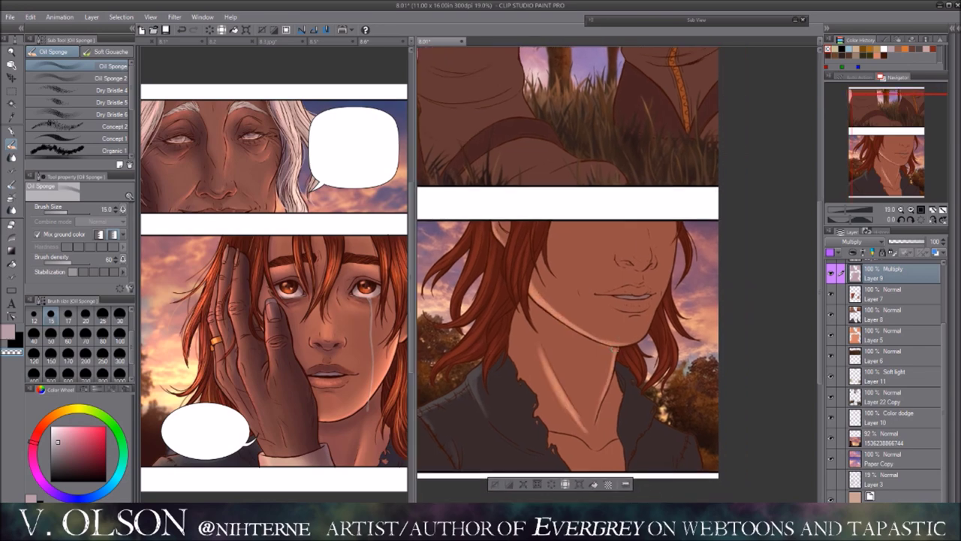
left_click_drag(641, 228, 649, 259)
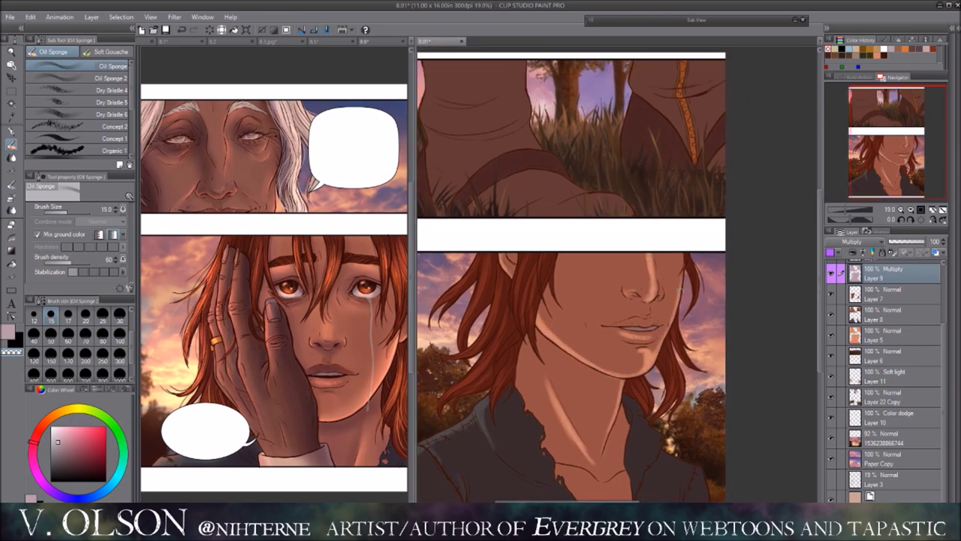
key("h")
key("h")
left_click_drag(746, 268, 749, 214)
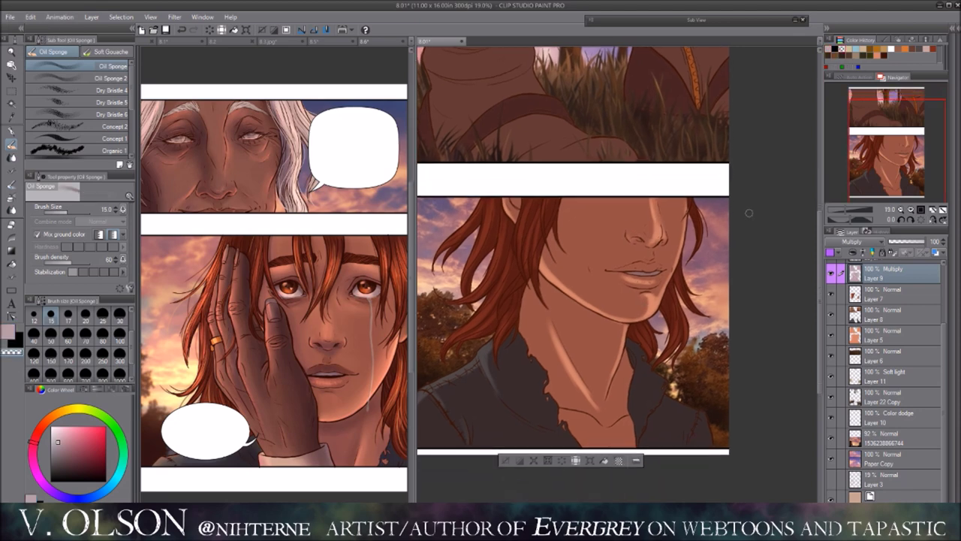
left_click_drag(701, 416, 720, 445)
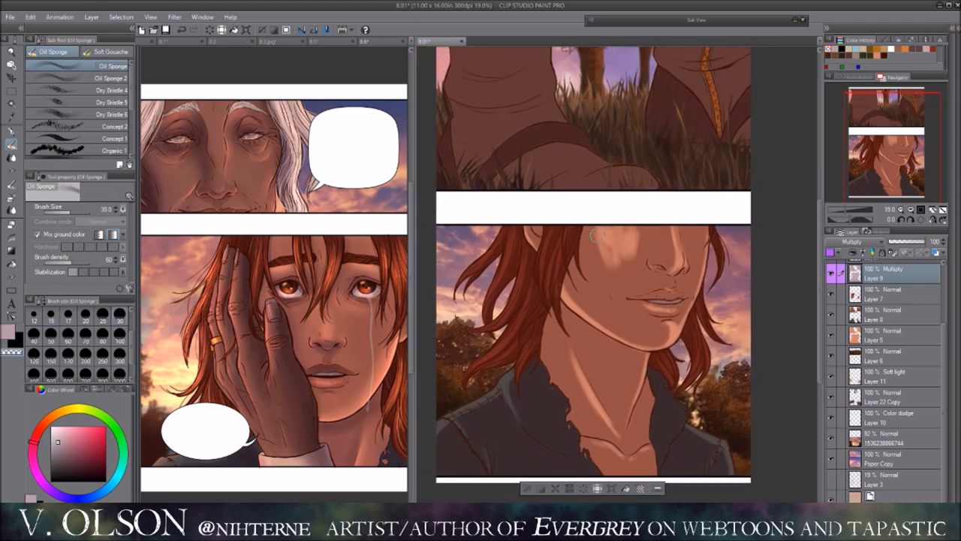
Step: Smooth the light areas on the face and neck of Layer 9 with the speckle blend2, Blend and paint blend 4 brushes
key("b")
left_click_drag(598, 236, 597, 244)
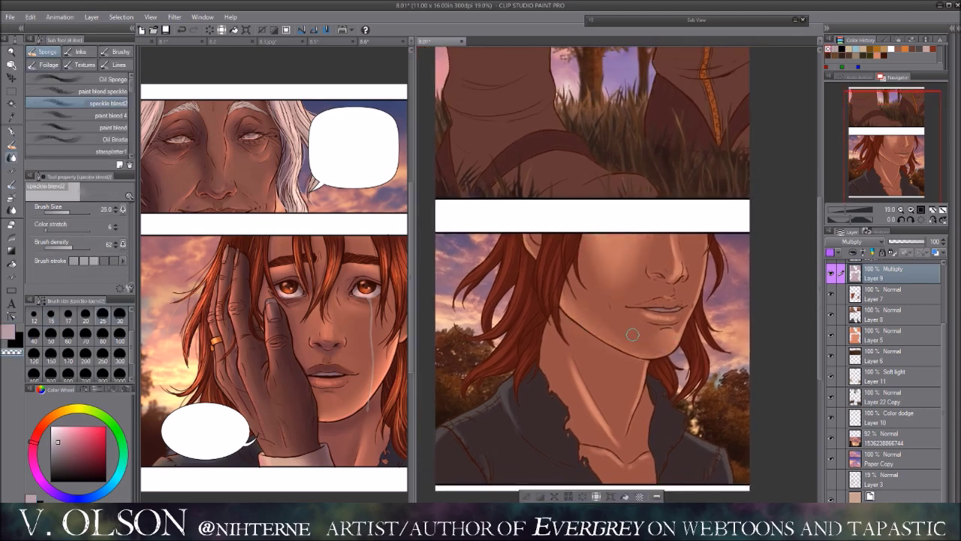
key("j")
scroll(587, 283, "up", 1)
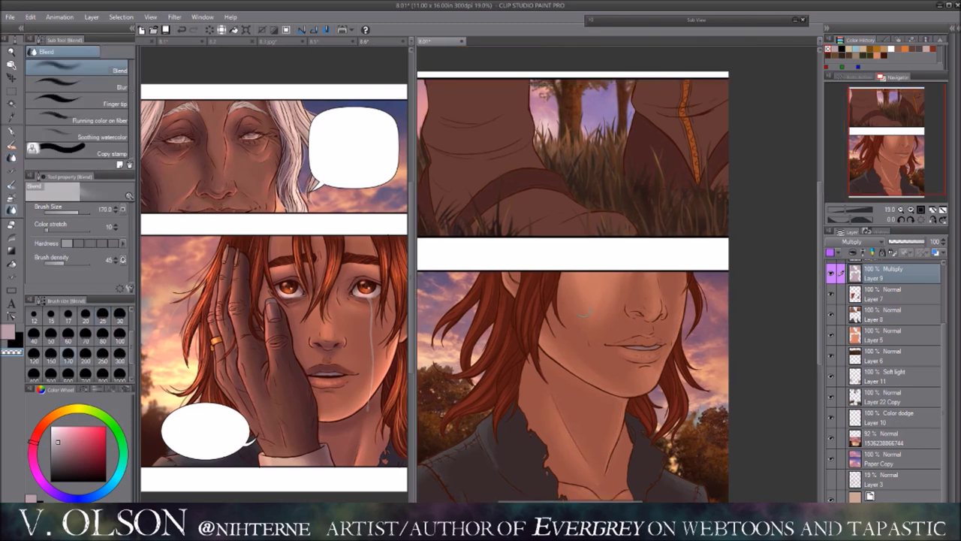
key("b")
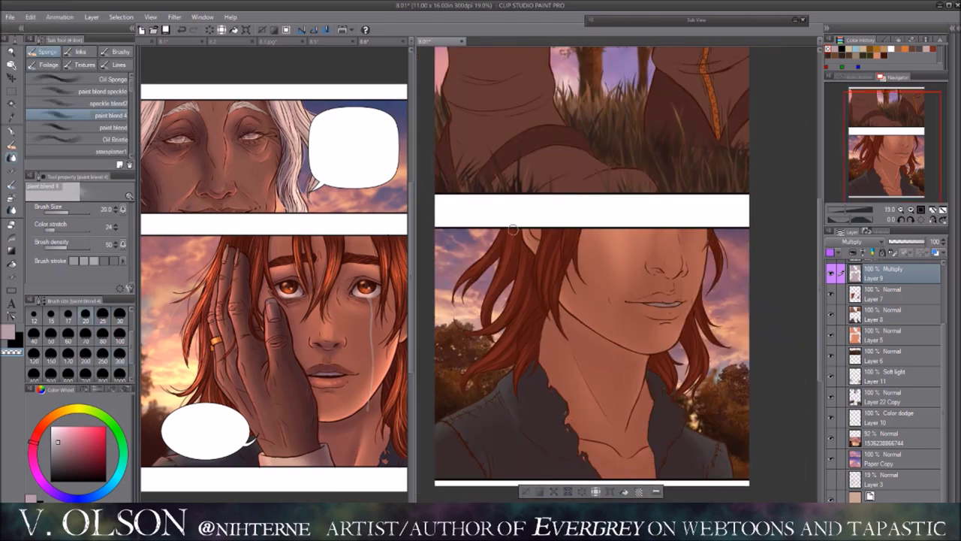
key("b")
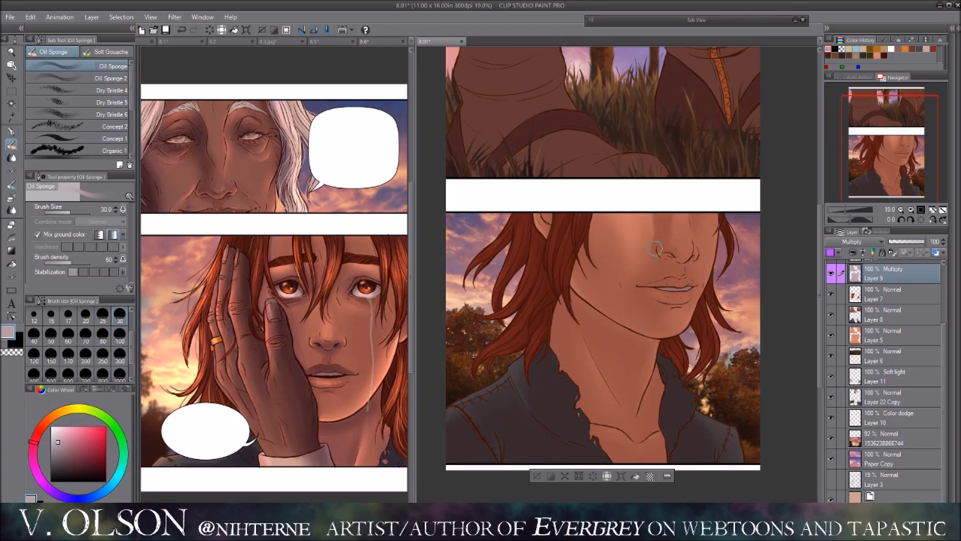
key("ctrl+z")
Step: Carve light into the boots' folds, toe and strap on Layer 9 with the transparent Oil Sponge and soften it with speckle blend2
key("h")
scroll(559, 121, "up", 2)
scroll(618, 202, "down", 1)
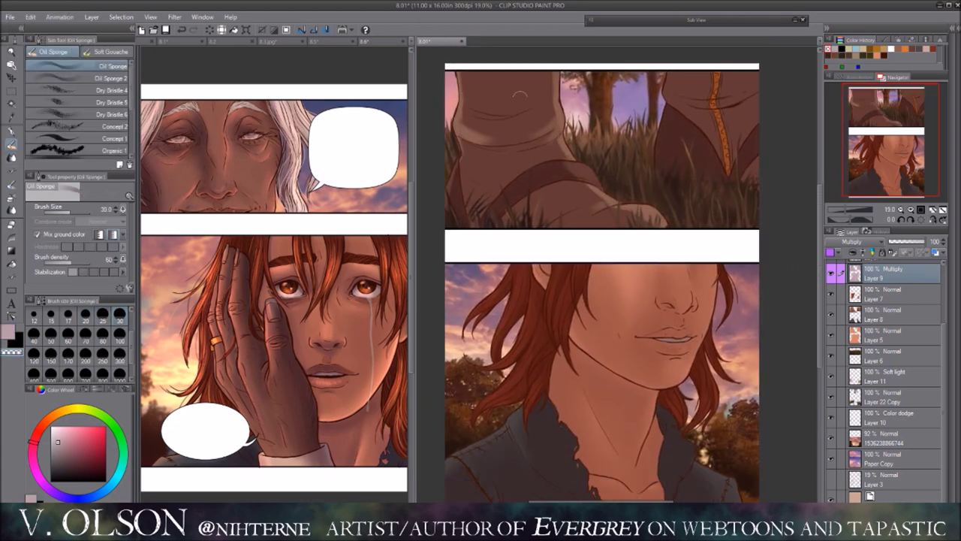
scroll(664, 105, "right", 1)
key("j")
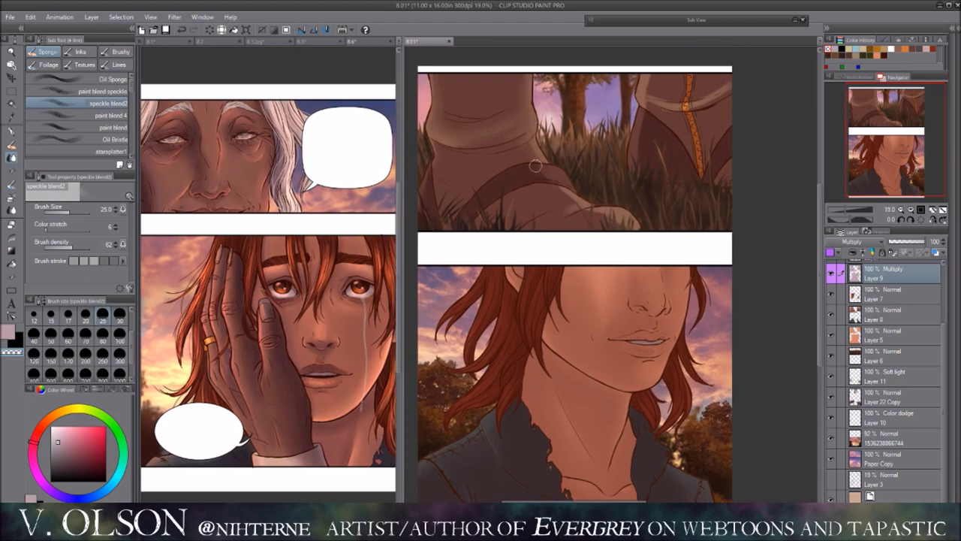
scroll(646, 99, "down", 1)
Step: Add a Screen layer above Layer 9 and paint dark red highlights on the hair, vest, neck and face with Oil Sponge
key("ctrl+shift+n")
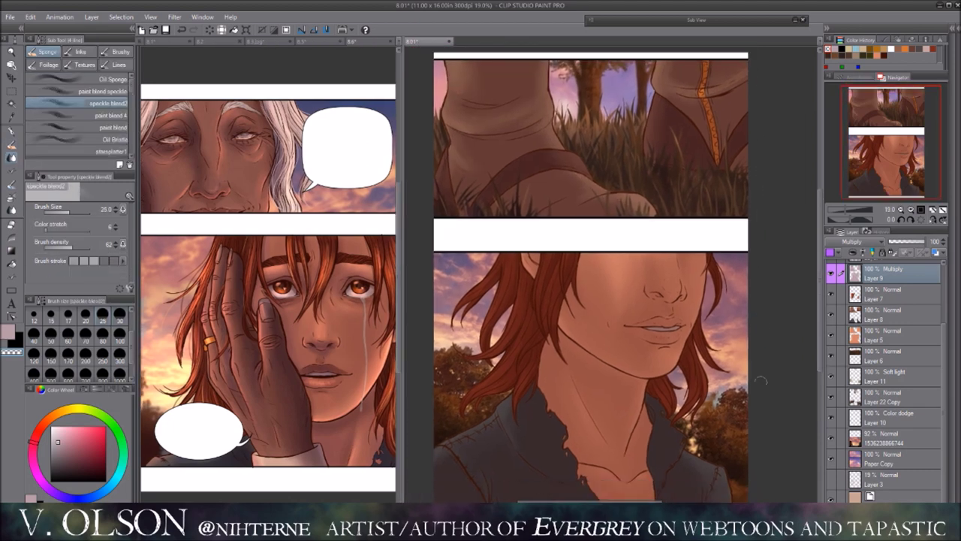
left_click(857, 242)
left_click(839, 323)
key("b")
left_click_drag(527, 279, 504, 222)
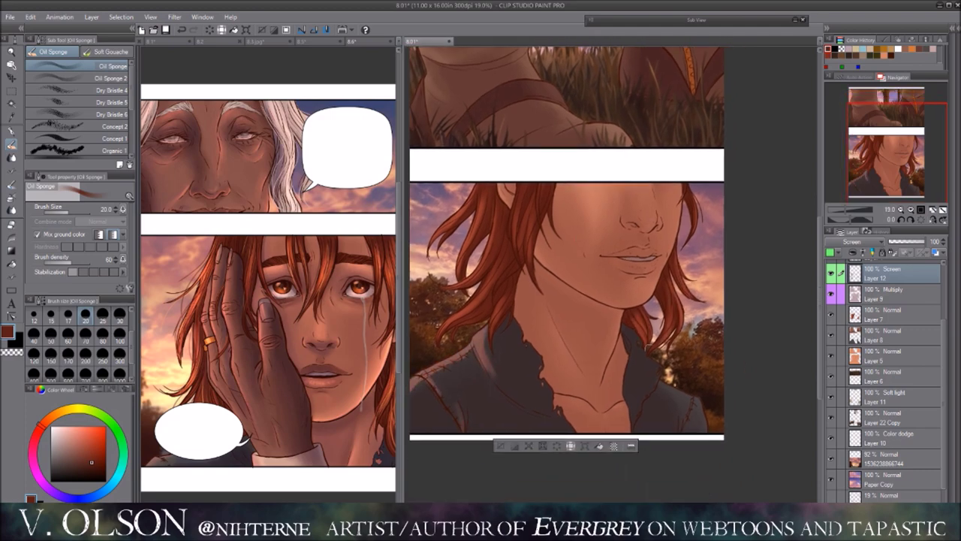
left_click_drag(694, 403, 652, 316)
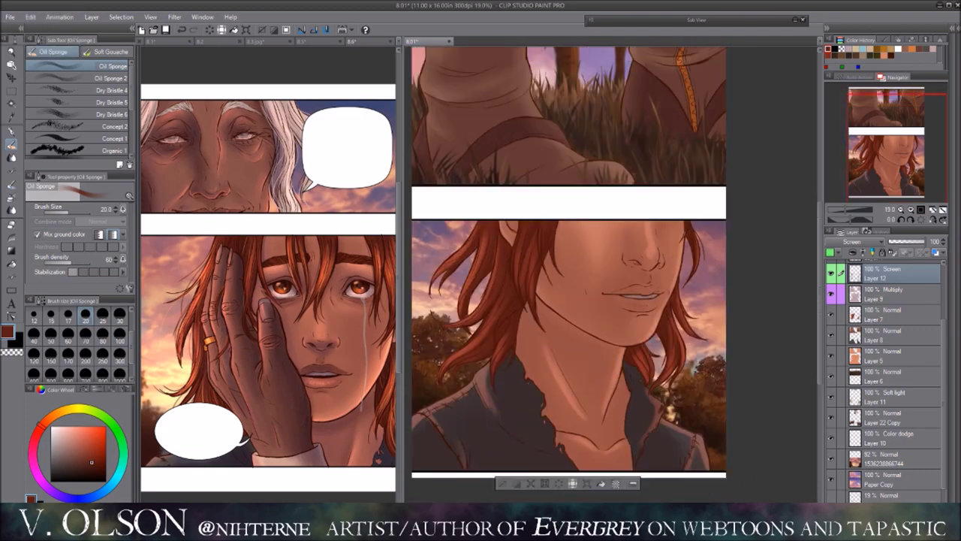
key("h")
key("h")
key("ctrl+u")
key("Escape")
Step: Blend the Screen highlights on the face, neck and vest with the paint blend 4 and speckle blend2 brushes
left_click(12, 158)
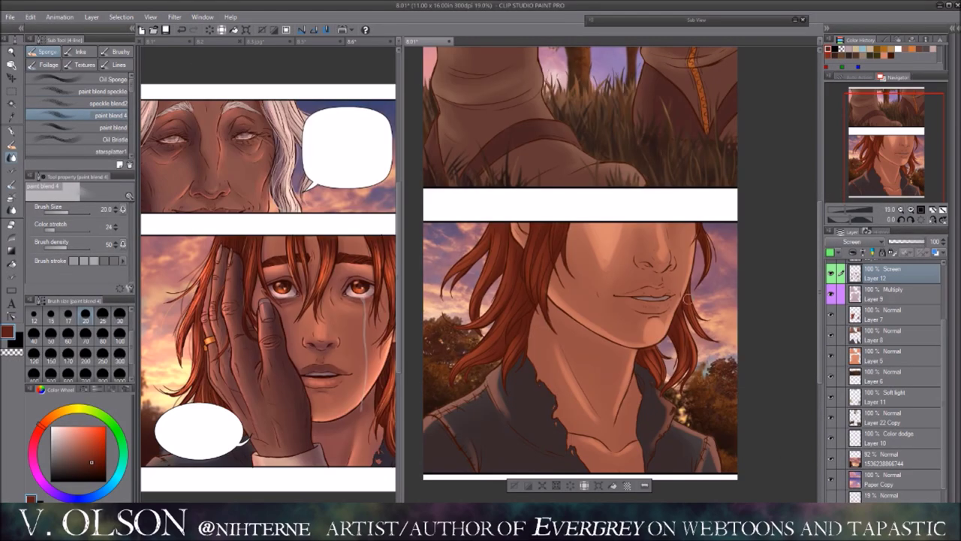
key("comma")
key("ctrl+plus")
scroll(557, 310, "down", 3)
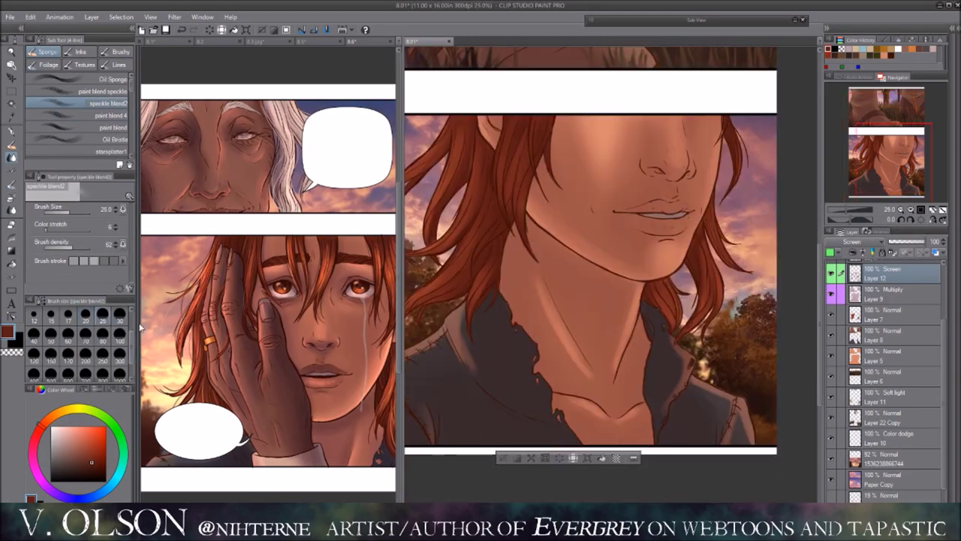
key("alt+Tab")
key("alt+Tab")
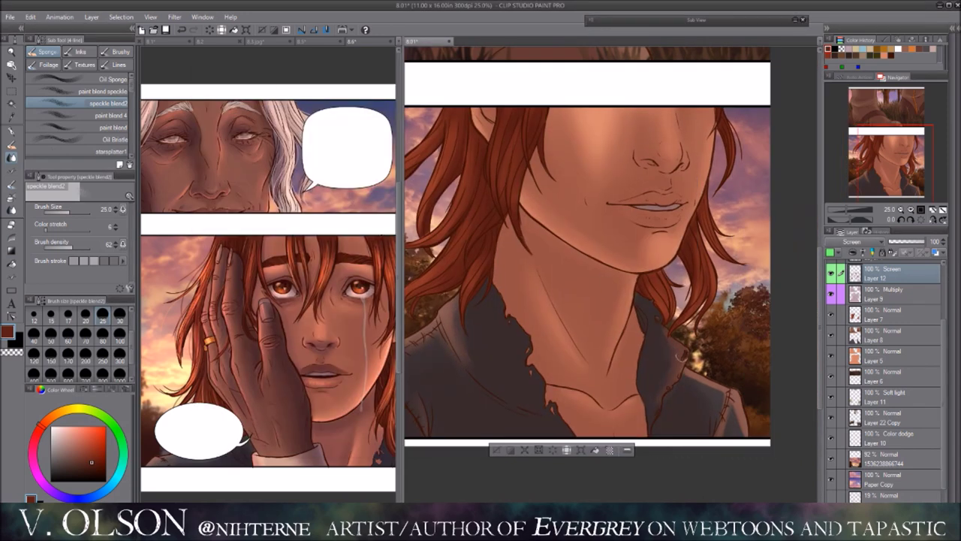
Step: Touch up the lower panel's tree foliage on Layer 11 with the dv_leafs_4 brush in transparent colour
key("b")
left_click(886, 376)
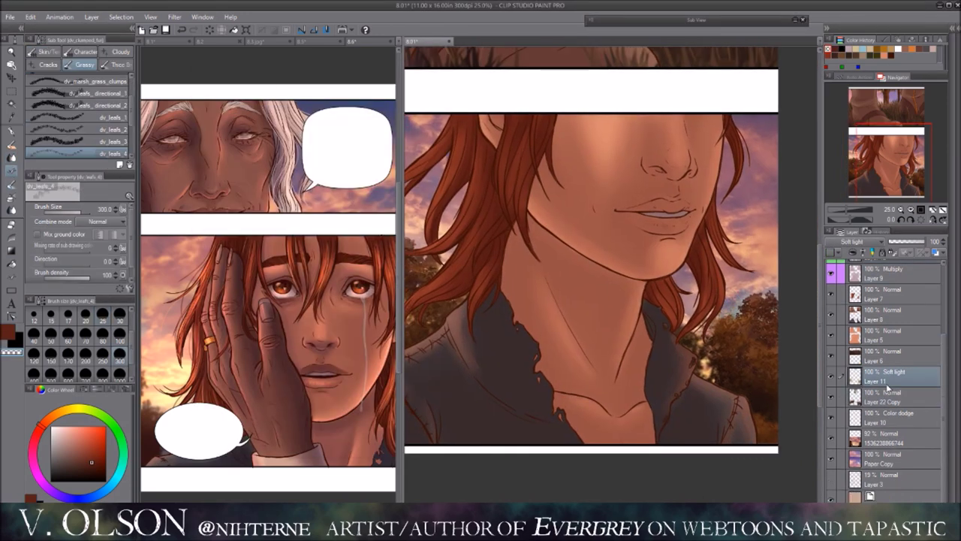
scroll(945, 269, "up", 4)
Step: Paint highlights on the boots on the Screen layer, Layer 12, with Oil Sponge at size 20 and soften them with speckle blend2
key("b")
left_click(887, 351)
scroll(601, 271, "up", 5)
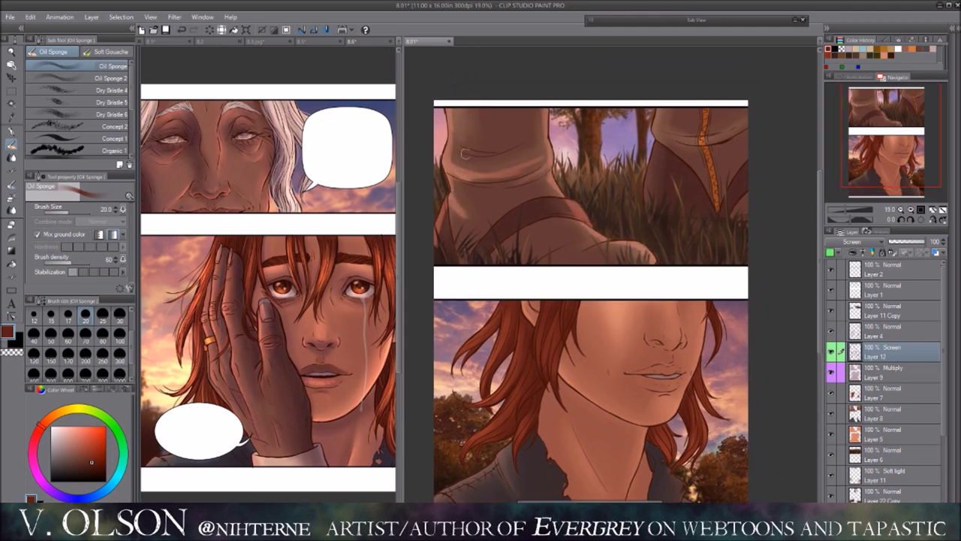
left_click_drag(577, 195, 468, 182)
key("b")
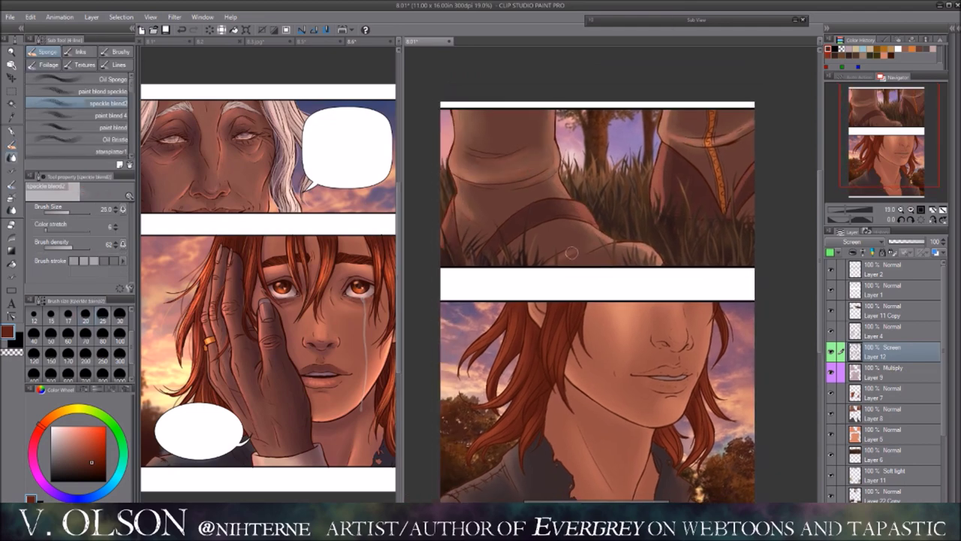
scroll(605, 239, "up", 3)
Step: Add a Soft light layer clipped to Layer 5 and paint muted dark red on the lips, nose and neck with Oil Sponge at size 20
key("b")
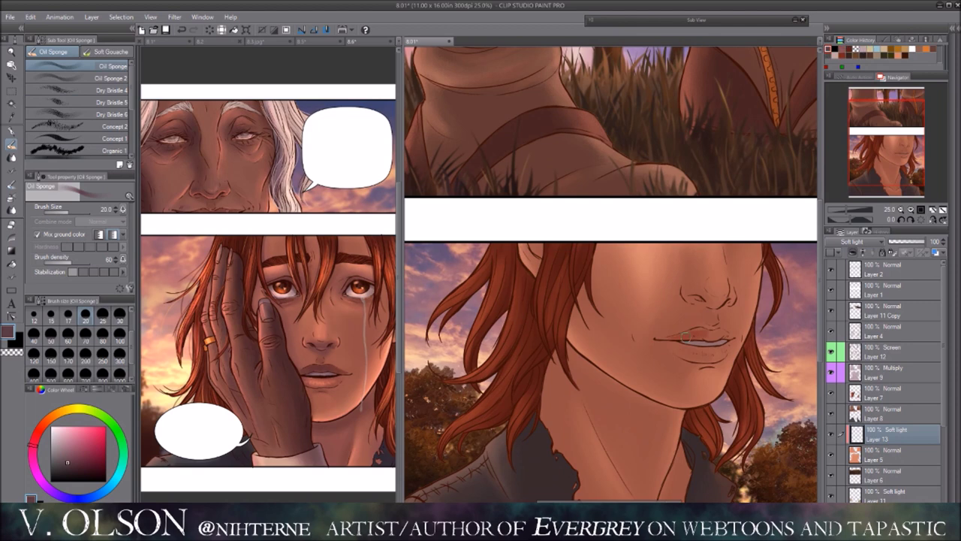
key("b")
key("b")
left_click_drag(722, 335, 680, 275)
left_click_drag(623, 344, 602, 403)
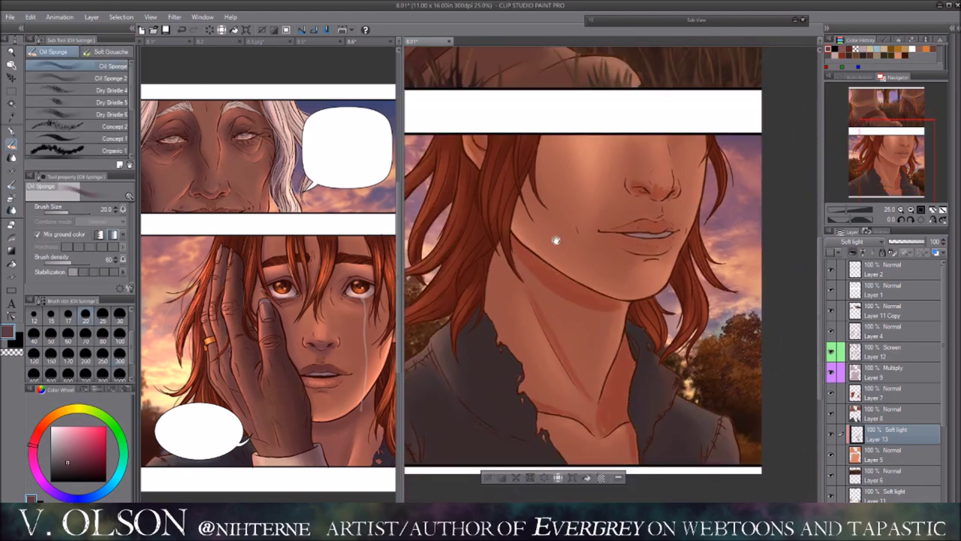
Step: Smooth the Soft light tones on the neck and face with Blend at size 200 and add a cheek flush with the Soft airbrush
scroll(592, 424, "up", 1)
scroll(594, 406, "down", 2)
scroll(601, 391, "up", 3)
key("j")
scroll(607, 372, "down", 3)
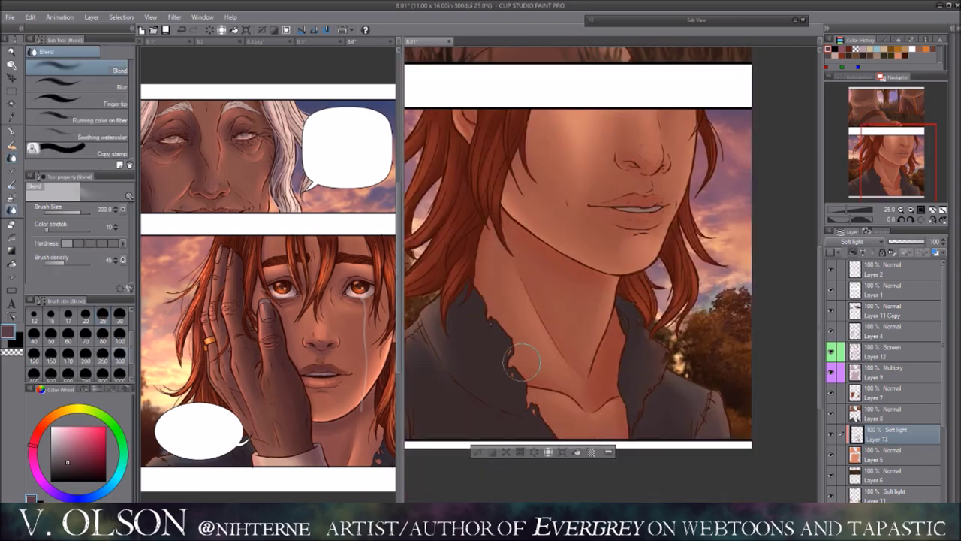
scroll(607, 368, "up", 2)
key("b")
scroll(609, 301, "down", 2)
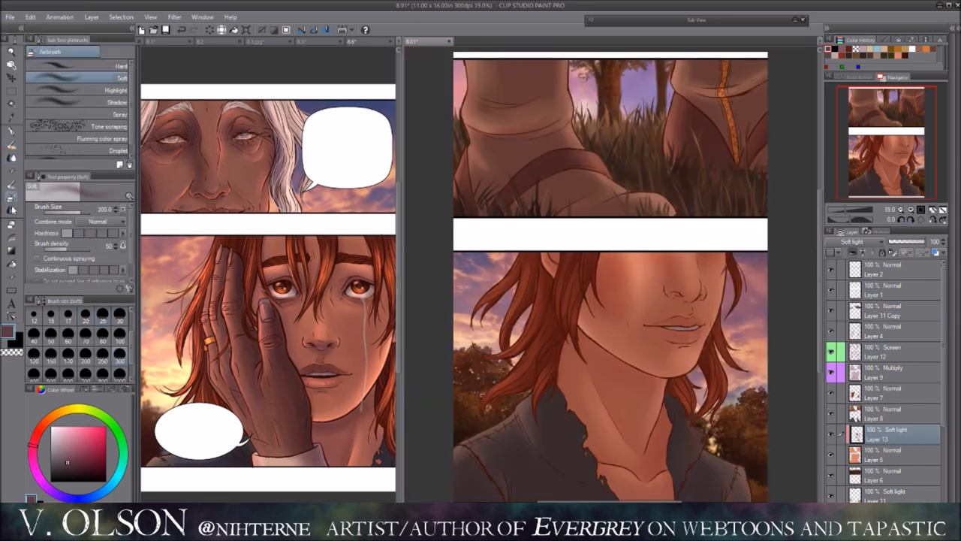
key("j")
Step: Add a clipped Multiply layer above Layer 13 and paint greyish pink shadows under the jaw and on the neck, lips and nose with Oil Sponge
left_click(17, 142)
scroll(492, 271, "up", 2)
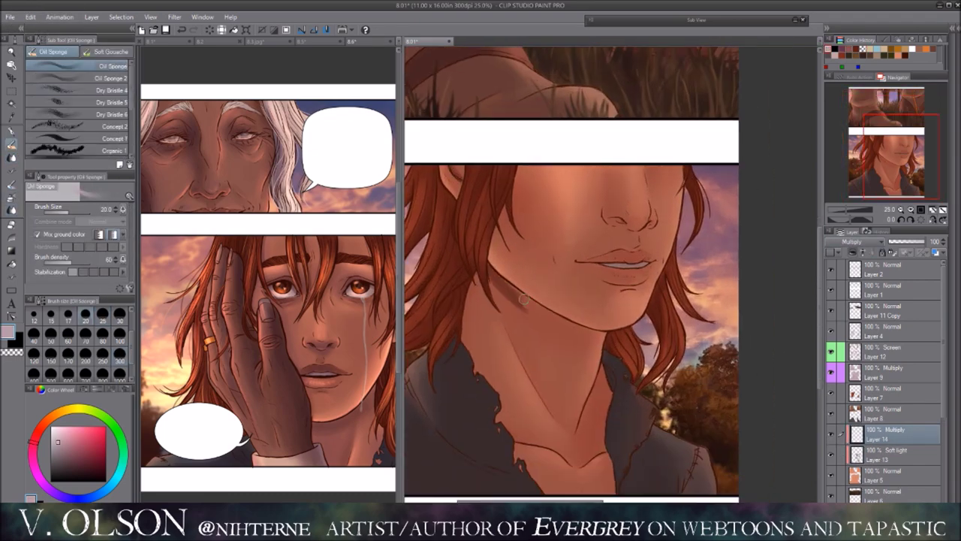
scroll(570, 346, "up", 1)
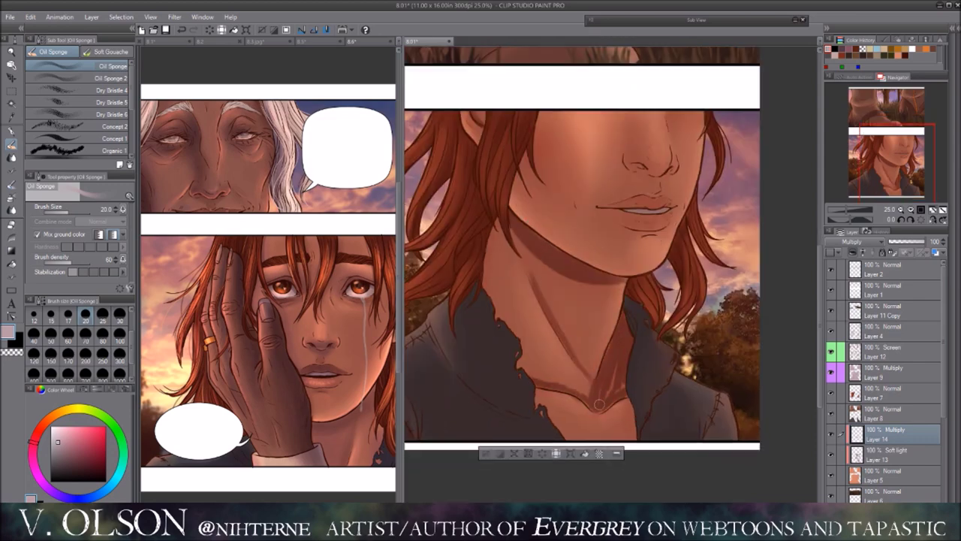
scroll(596, 393, "up", 3)
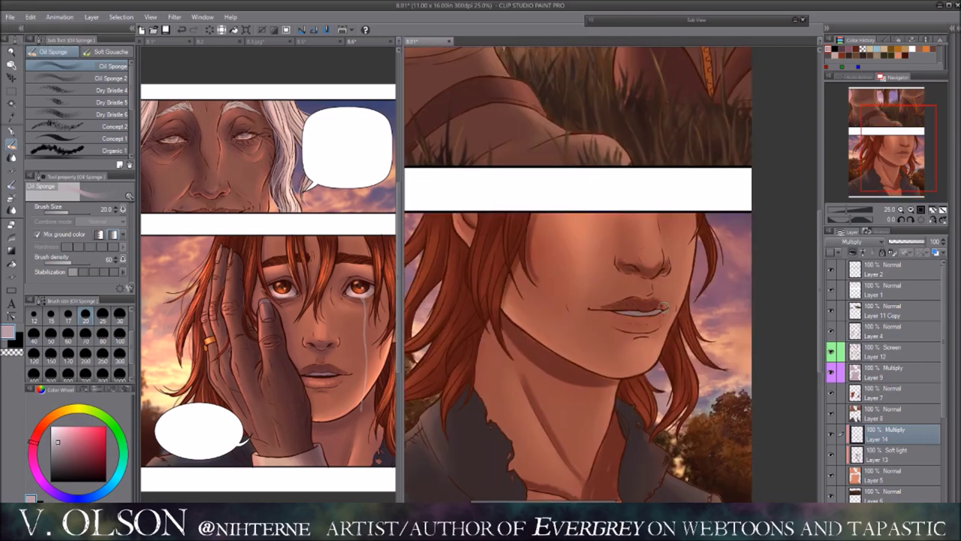
key("h")
key("h")
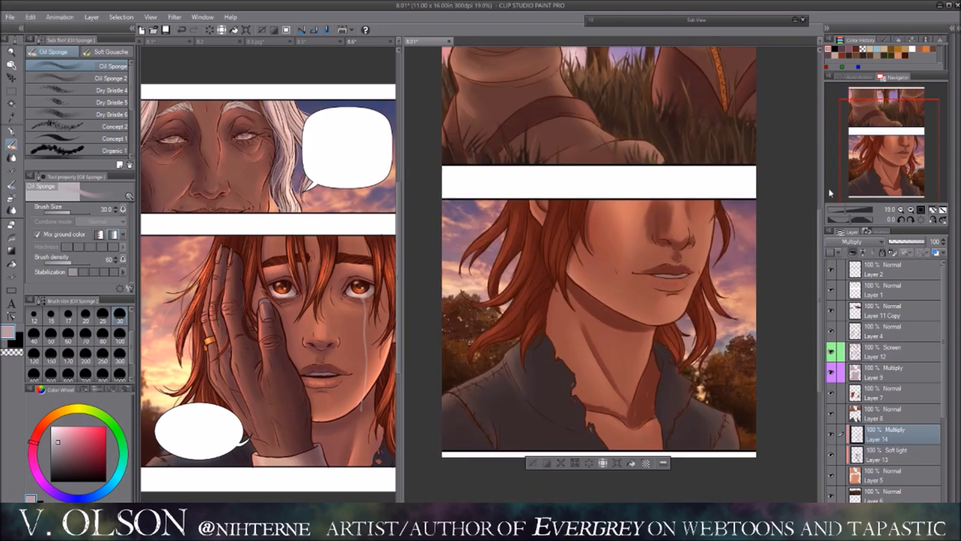
Step: Smooth the Multiply shadows on the neck, nose and lips with the Blend brush at size 300
key("j")
scroll(580, 250, "down", 1)
key("j")
key("j")
key("j")
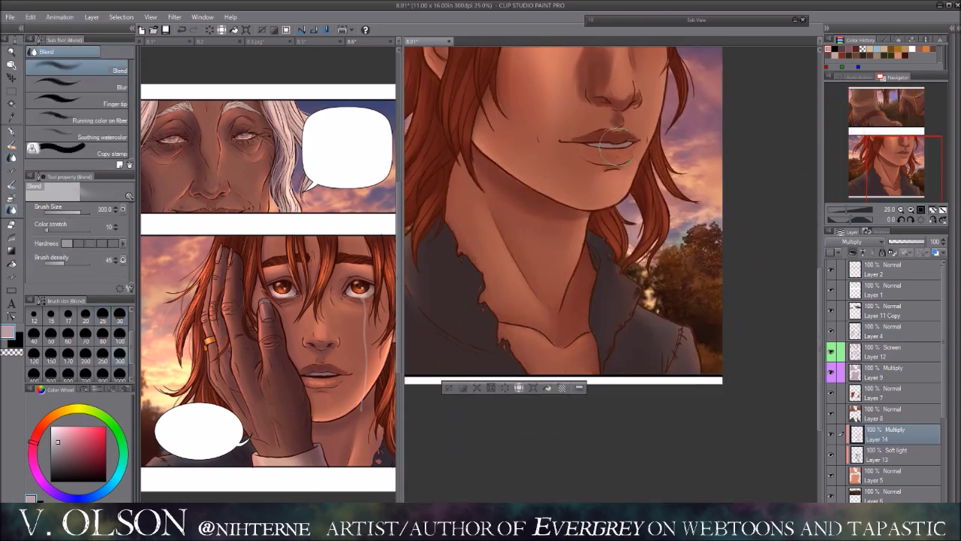
scroll(614, 146, "up", 3)
key("j")
key("j")
key("j")
key("j")
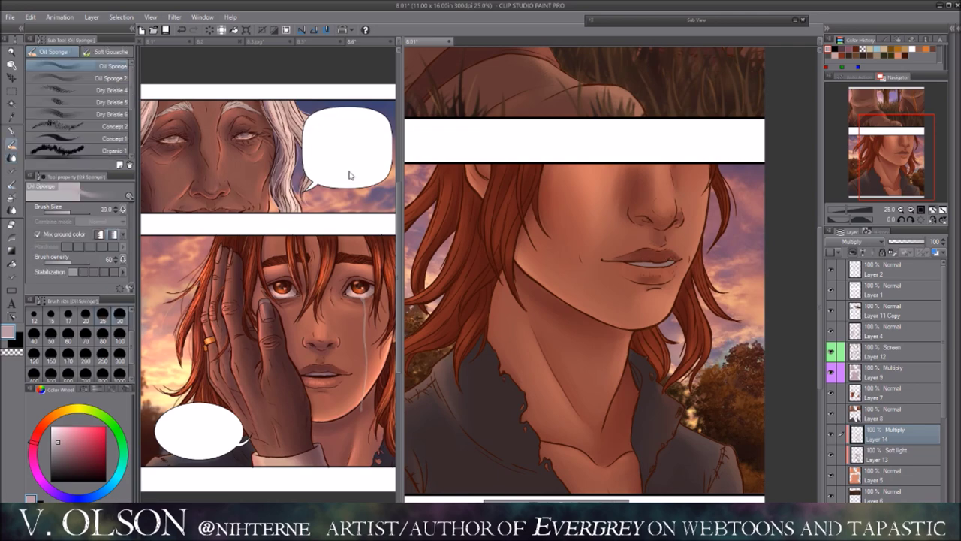
key("ctrl+minus")
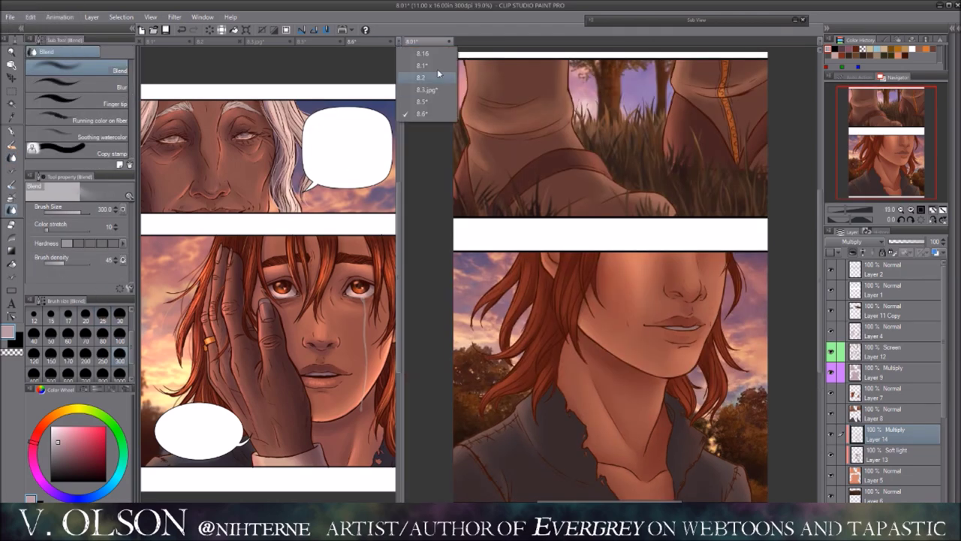
key("ctrl+Tab")
left_click(354, 43)
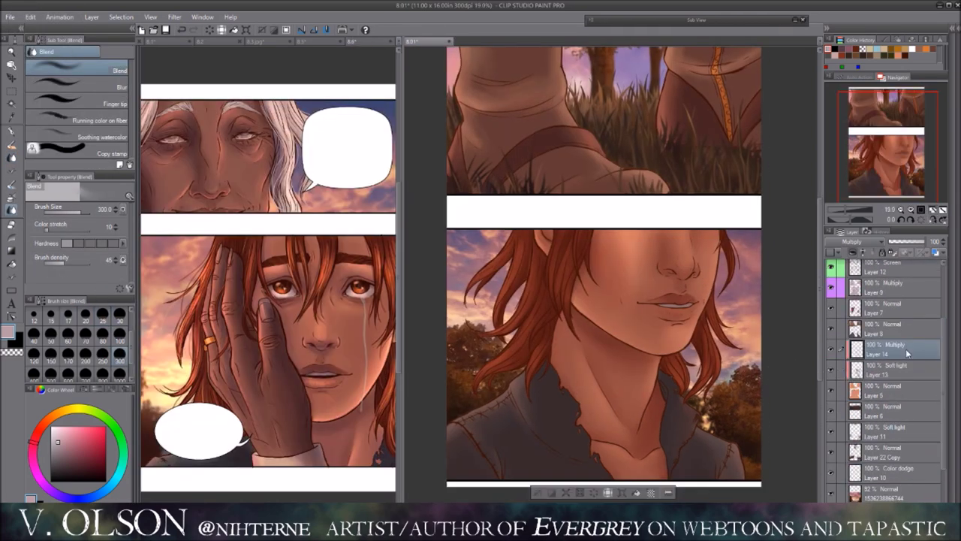
Step: Add a clipped Overlay layer above Layer 14, airbrush soft blue over the face and neck shadows, and smooth it with Blend
key("ctrl+z")
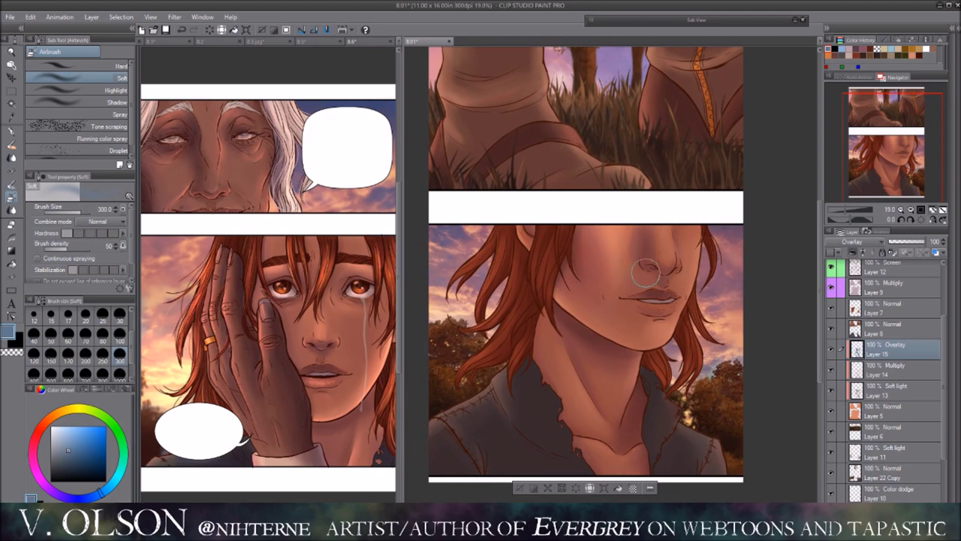
key("ctrl+u")
left_click(763, 276)
left_click(884, 207)
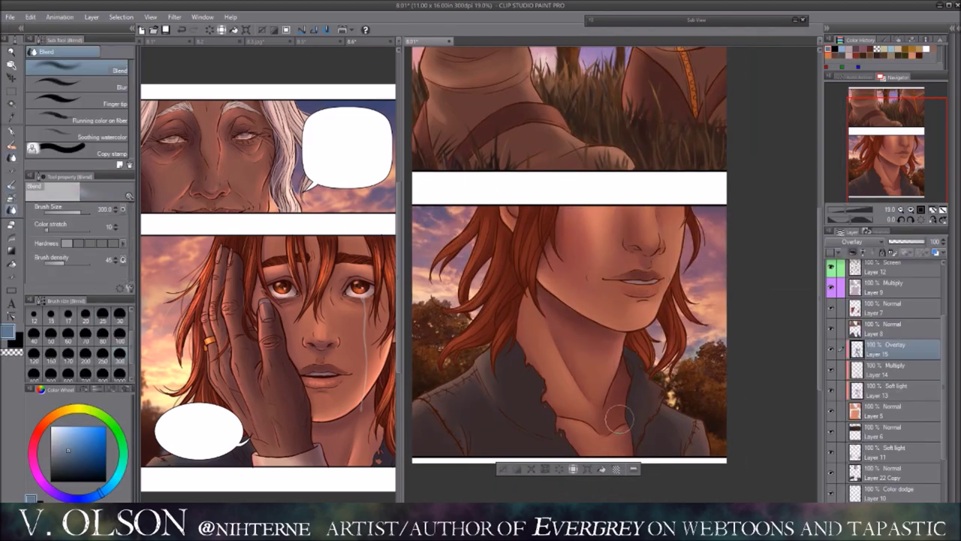
key("h")
key("h")
Step: Add a Color dodge layer above Layer 12 and airbrush an orange glow on the hair, boots, vest and face with the Soft airbrush
left_click(909, 273)
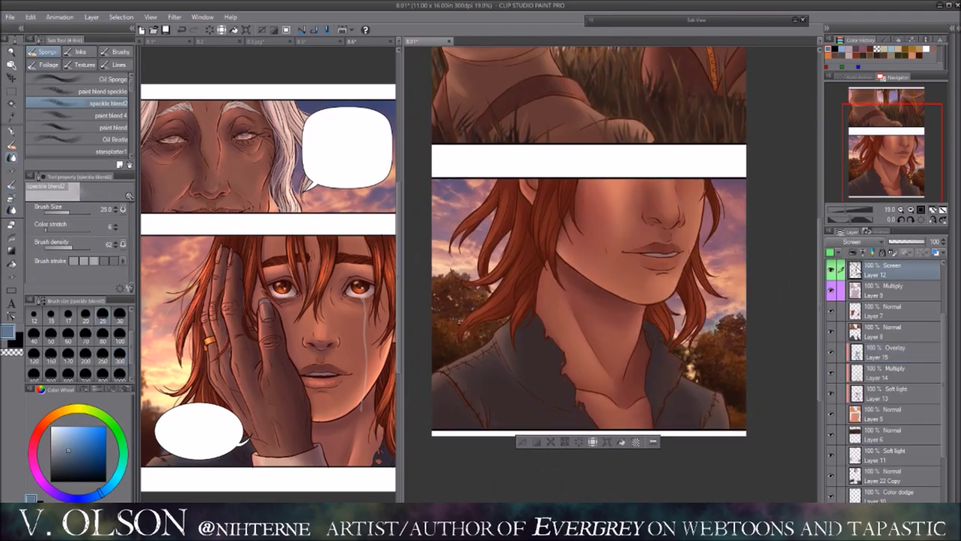
key("ctrl+shift+n")
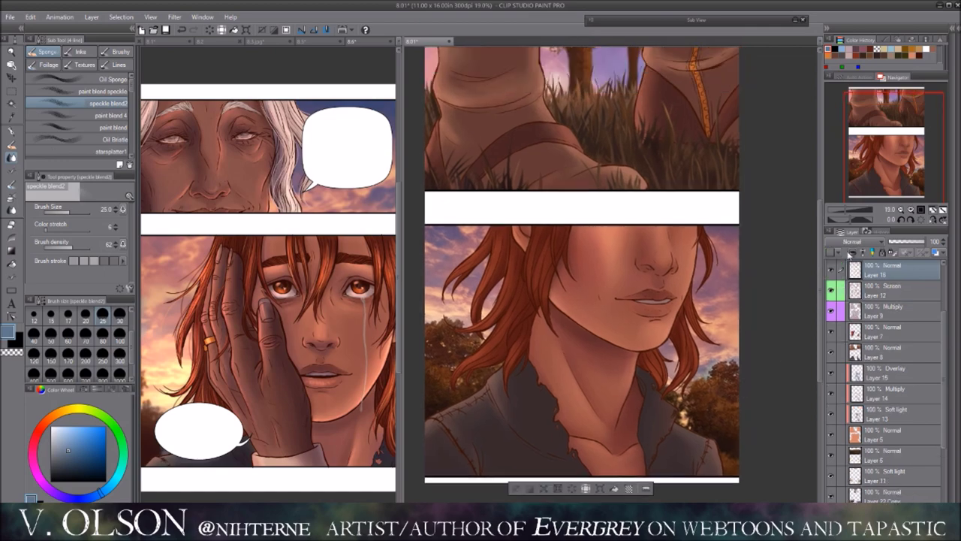
key("b")
key("alt+Tab")
scroll(480, 247, "down", 3)
key("alt+Tab")
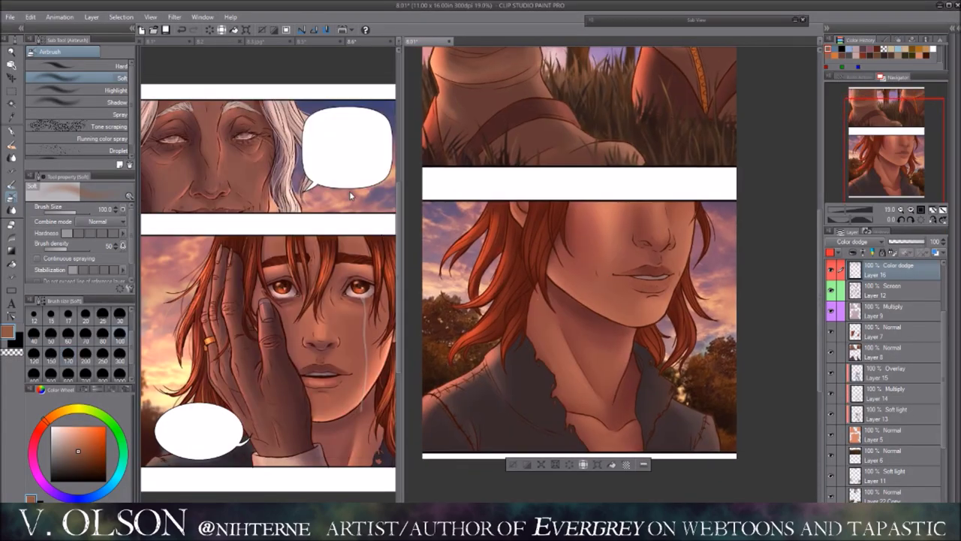
left_click(76, 66)
left_click(82, 78)
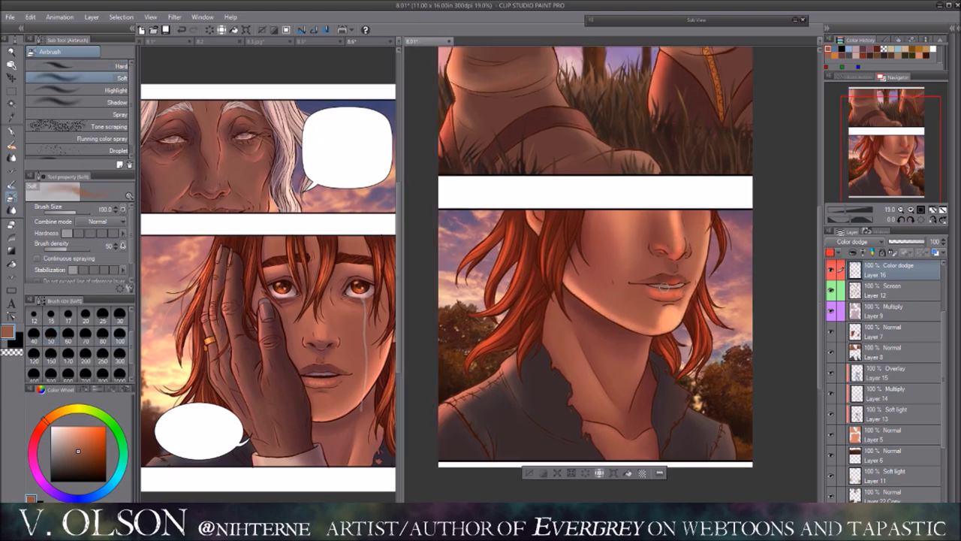
Step: Soften the Color dodge glow with paint blend 4 and Blend, and trim it with Oil Sponge in transparent colour
key("j")
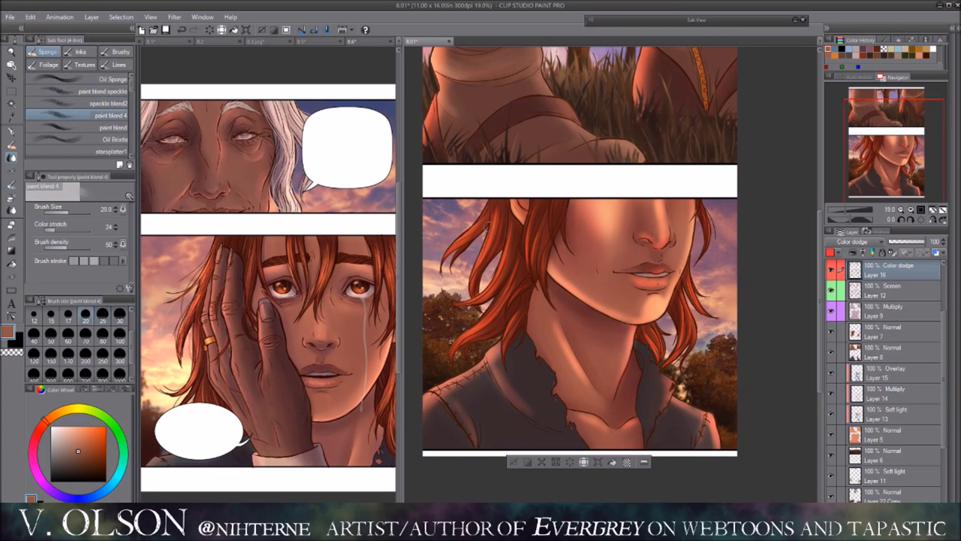
key("j")
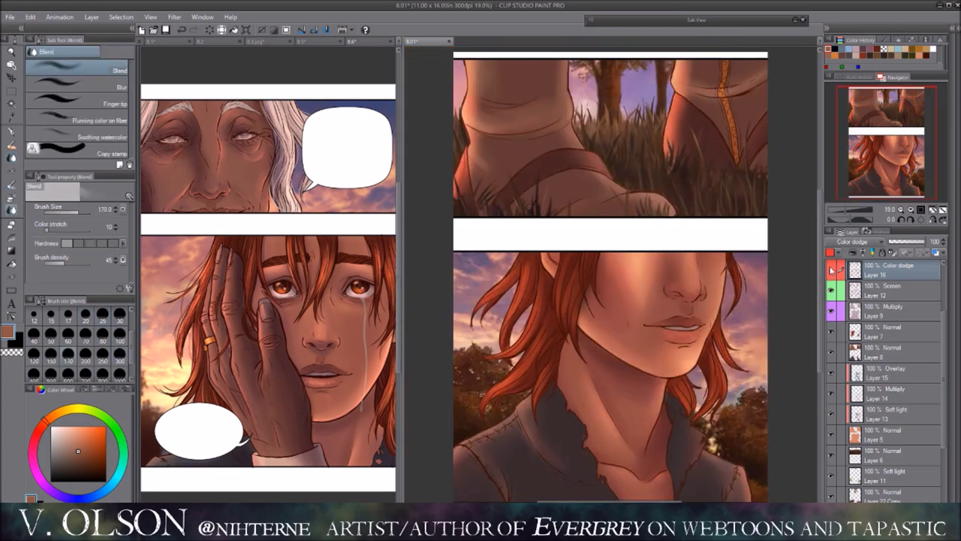
key("b")
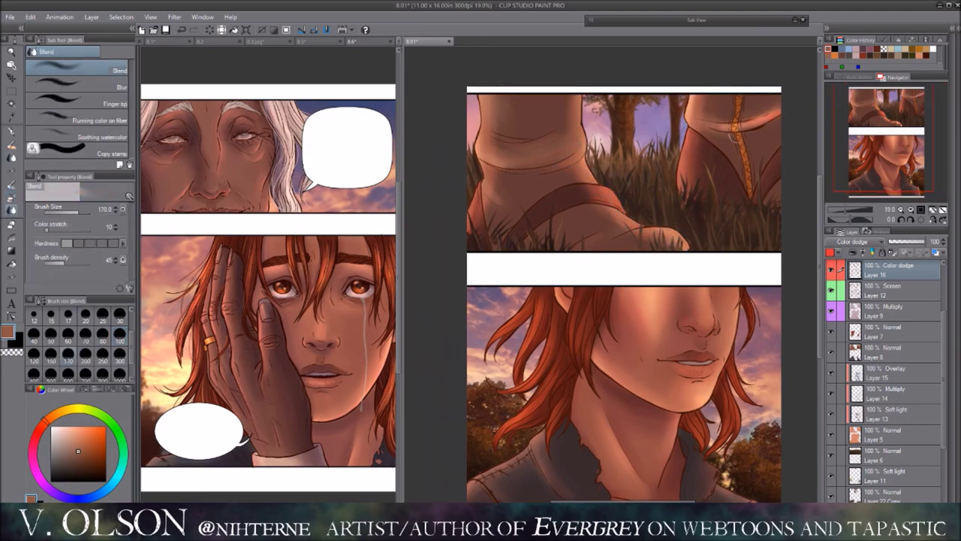
key("h")
key("h")
key("h")
key("h")
key("b")
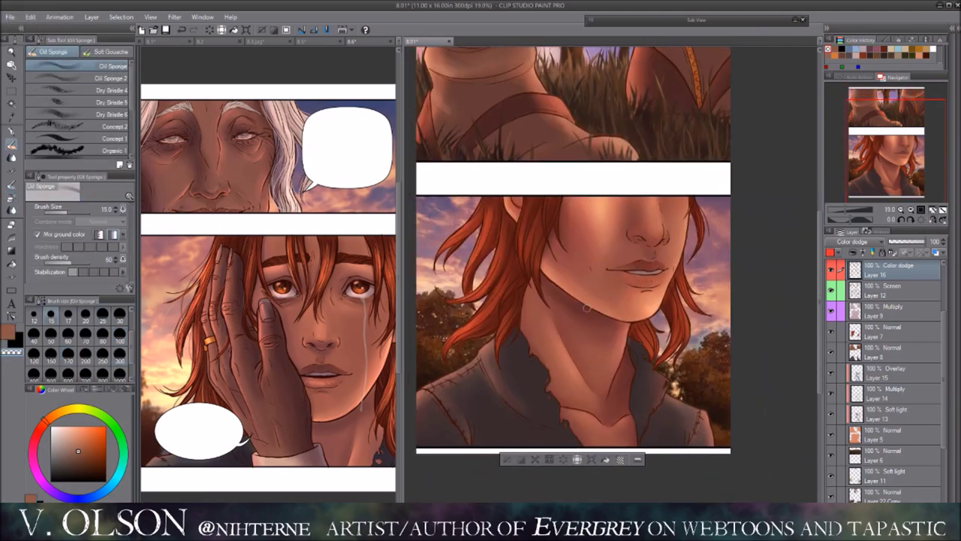
Step: Add an Overlay layer above the Color dodge layer, paint blue shadows on the neck and face with Oil Sponge, and soften them
key("ctrl+z")
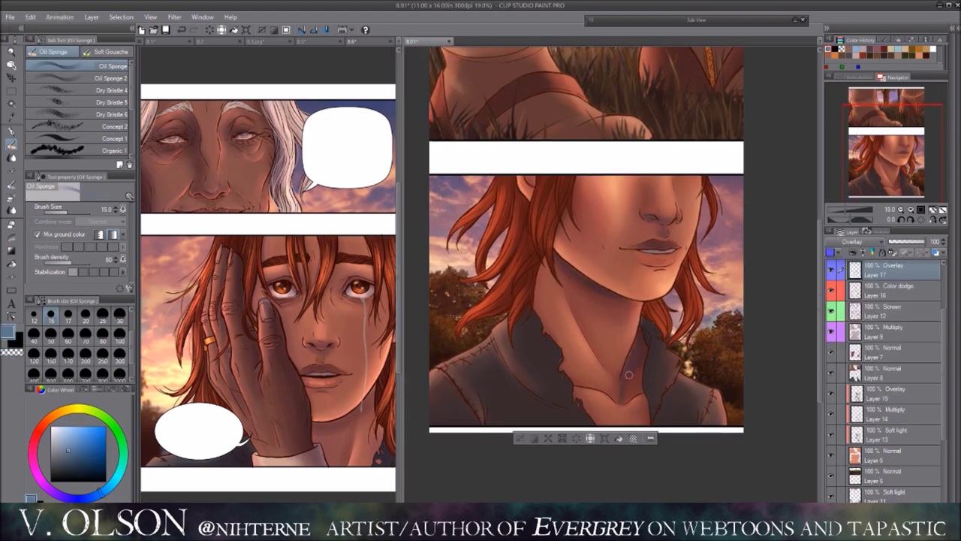
key("bracketright")
key("bracketright")
key("bracketright")
left_click_drag(593, 241, 579, 226)
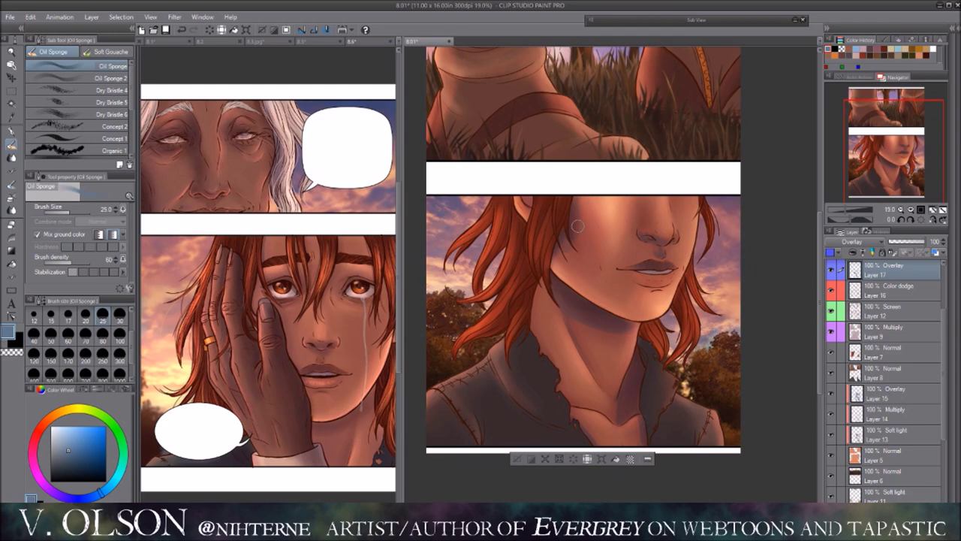
key("j")
left_click_drag(578, 183, 569, 148)
key("h")
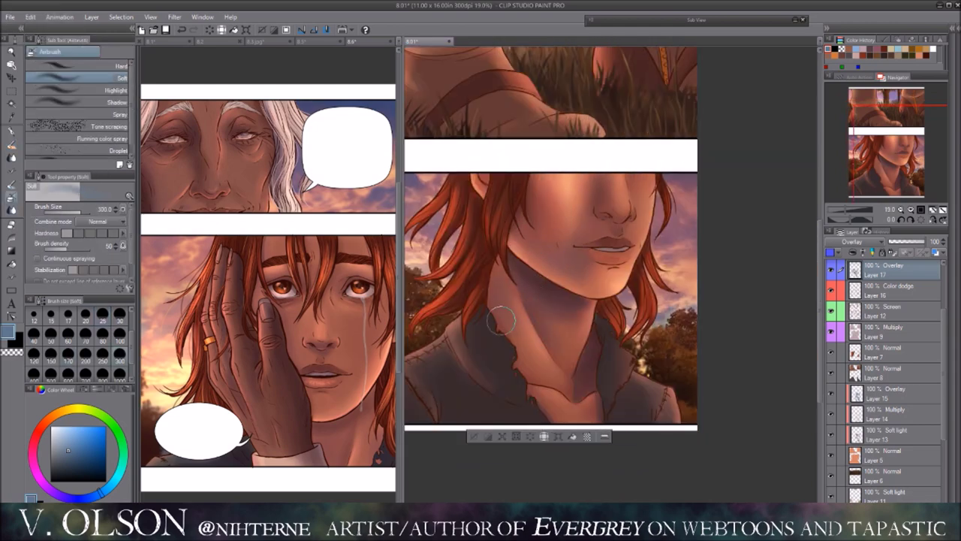
scroll(632, 157, "up", 1)
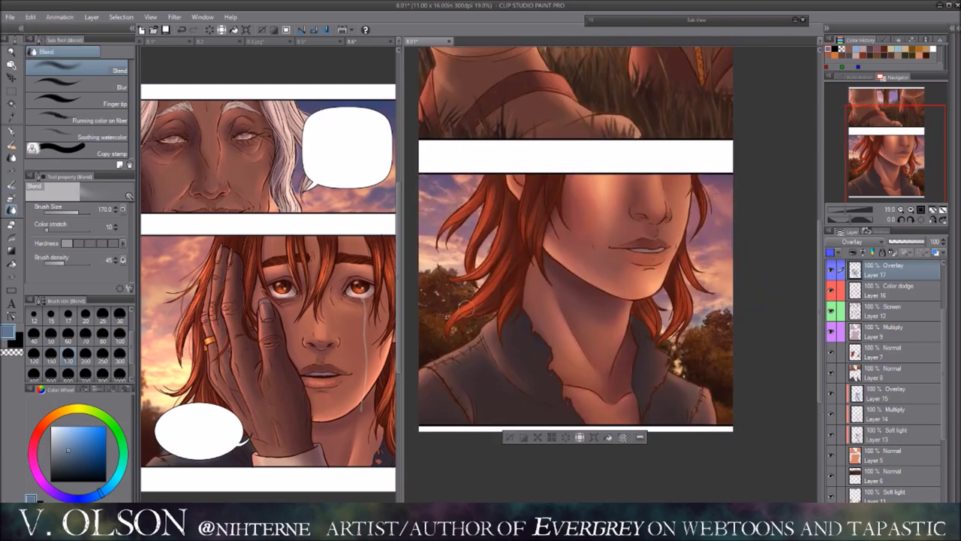
key("ctrl+u")
left_click(867, 207)
key("ctrl+y")
Step: Paint dark blue fold shadows on the vest on Overlay Layer 17 with Oil Sponge at size 20 and blend them with speckle blend2
key("b")
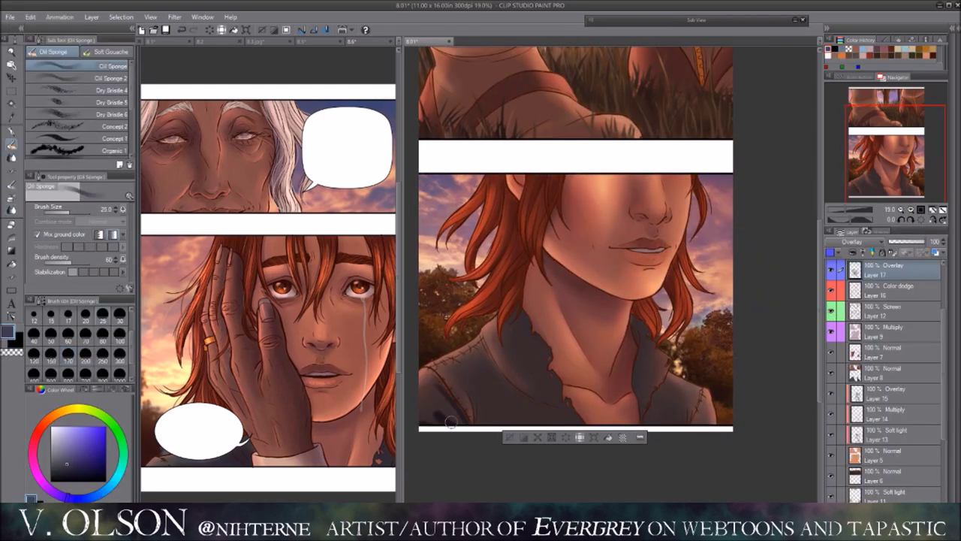
left_click_drag(460, 337, 526, 410)
key("j")
left_click_drag(414, 414, 453, 400)
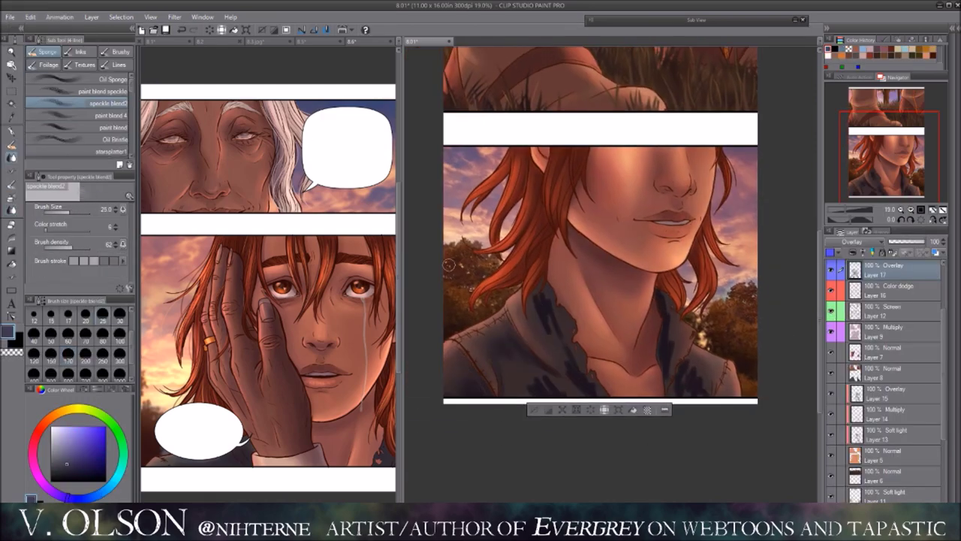
key("j")
mouse_move(735, 98)
left_mouse_down()
mouse_move(700, 253)
mouse_move(765, 287)
mouse_move(729, 249)
left_mouse_up()
key("b")
key("j")
left_click_drag(765, 130, 781, 85)
Step: Touch up the lips with orange on the Screen layer, Layer 12, using Oil Sponge at size 15
scroll(781, 84, "up", 2)
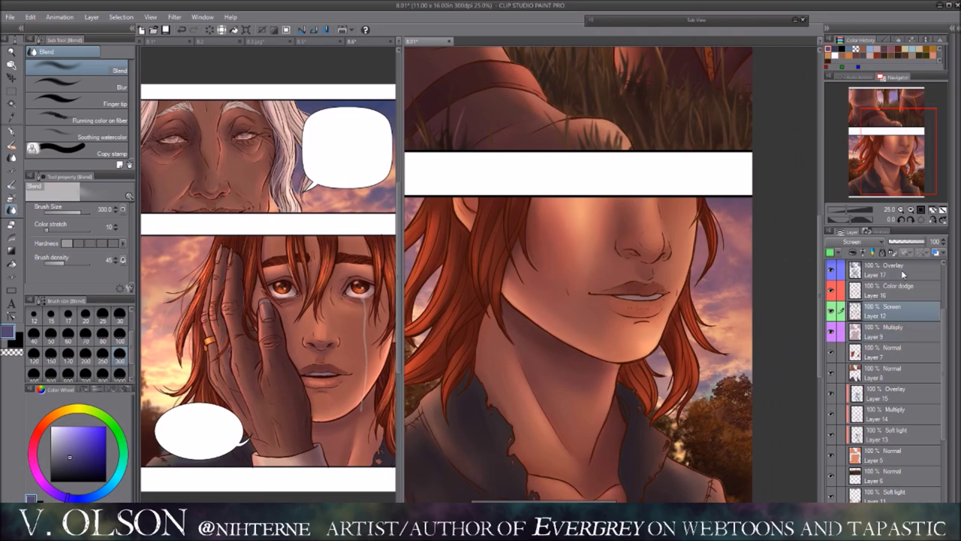
left_click(894, 378)
key("b")
left_click(36, 444)
key("j")
left_click(894, 358)
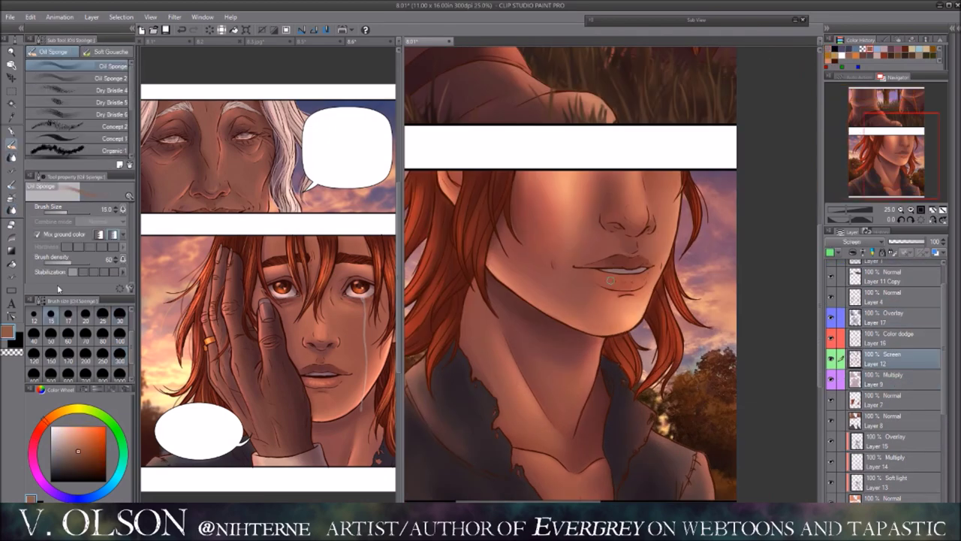
Step: Add a Screen layer above Layer 17 and paint orange highlights on the lips, nose and chin with Oil Sponge at size 12
key("ctrl+shift+n")
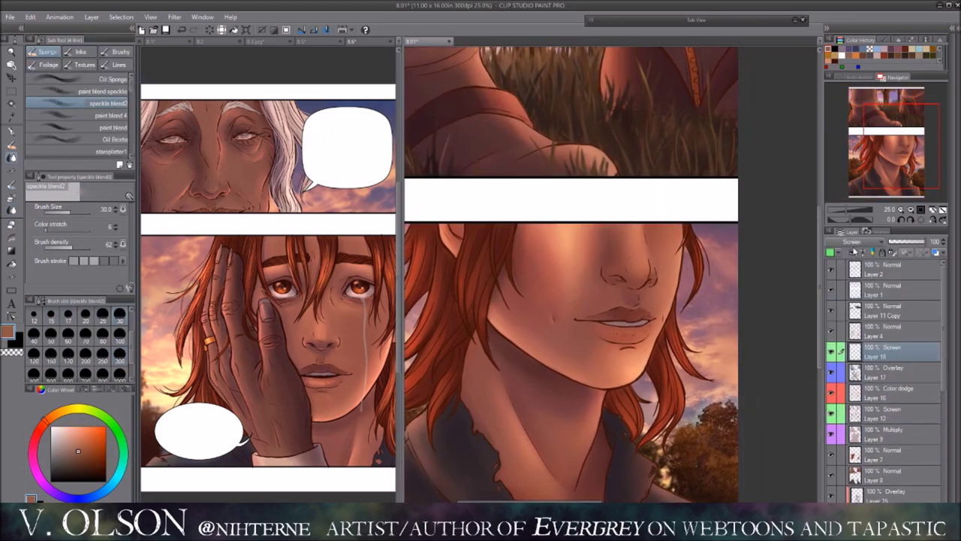
key("b")
scroll(607, 276, "down", 1)
key("ctrl+u")
key("ctrl+z")
left_click_drag(610, 389, 672, 377)
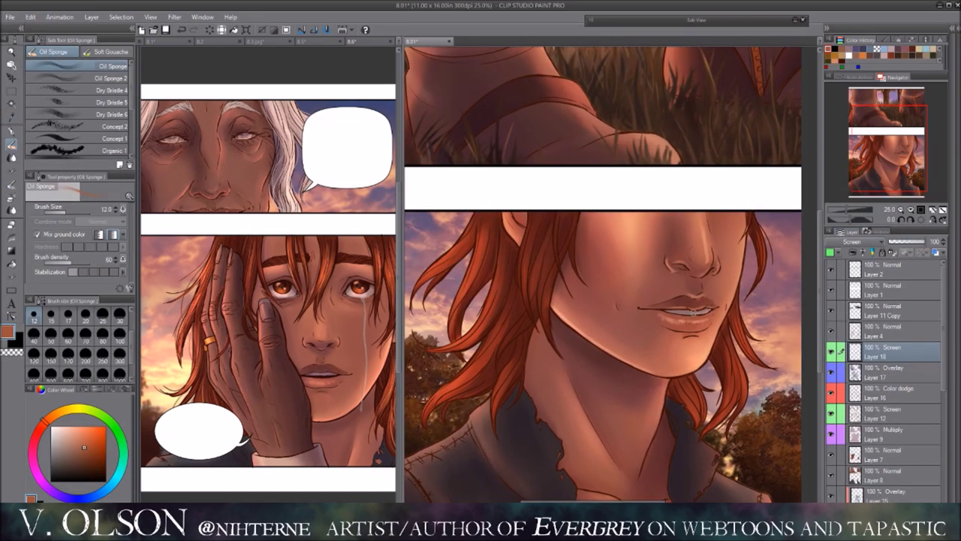
left_click_drag(743, 208, 676, 65)
key("h")
key("h")
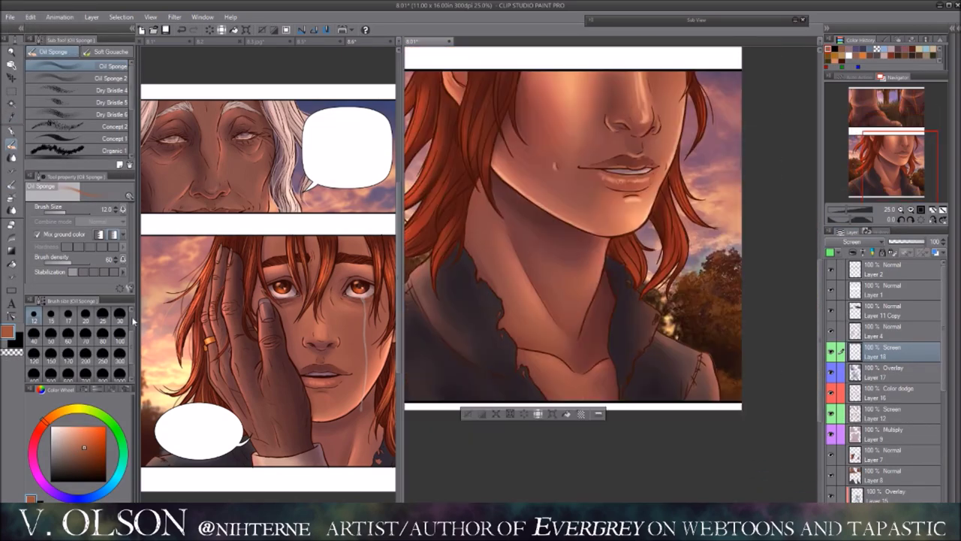
Step: Soften the orange highlights on the jaw, nose and lips on Screen Layer 18 with speckle blend2 and paint blend 4 at size 20
scroll(586, 309, "up", 3)
key("b")
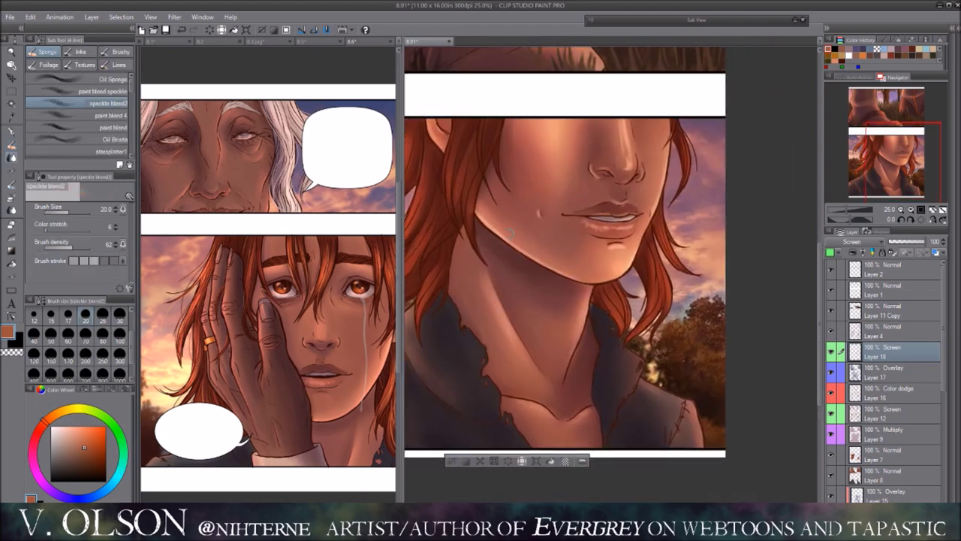
scroll(654, 164, "up", 1)
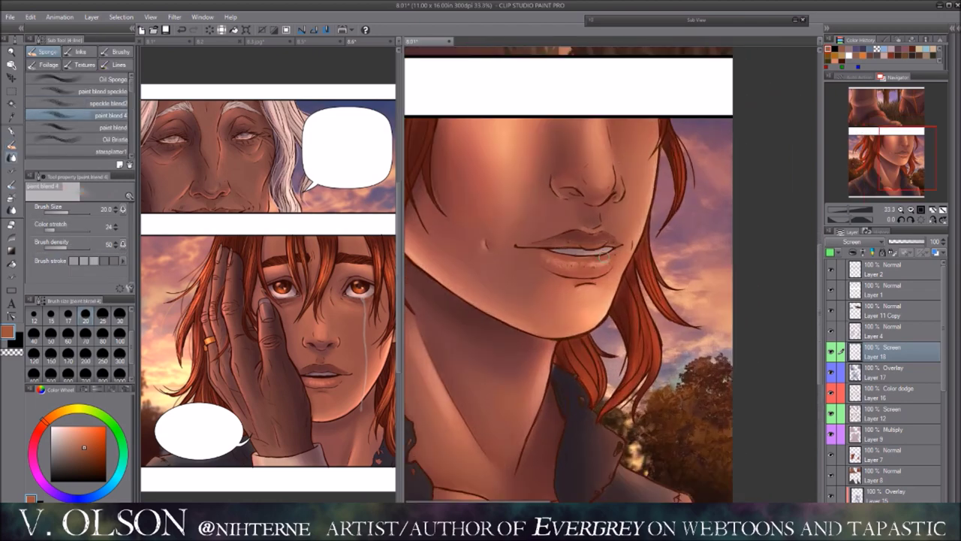
key("h")
key("h")
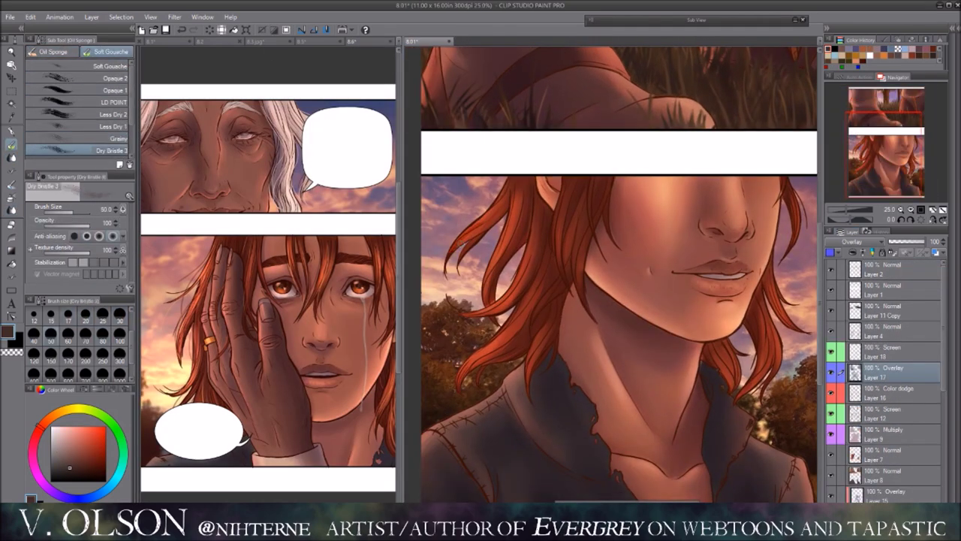
Step: Shade the hair on Overlay Layer 17 with Dry Bristle 3, and add blended orange hair highlights on Screen Layer 18
key("ctrl+z")
left_click_drag(757, 256, 741, 237)
key("j")
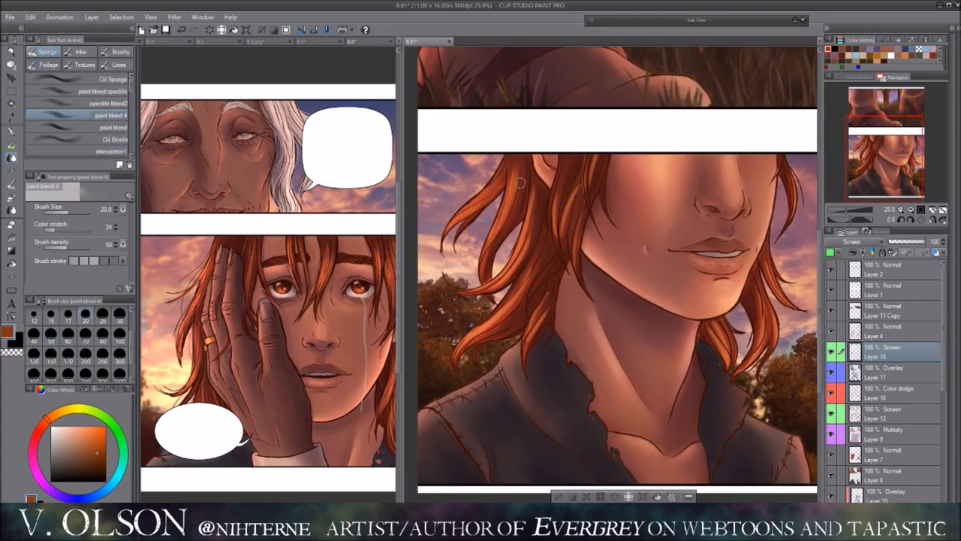
key("j")
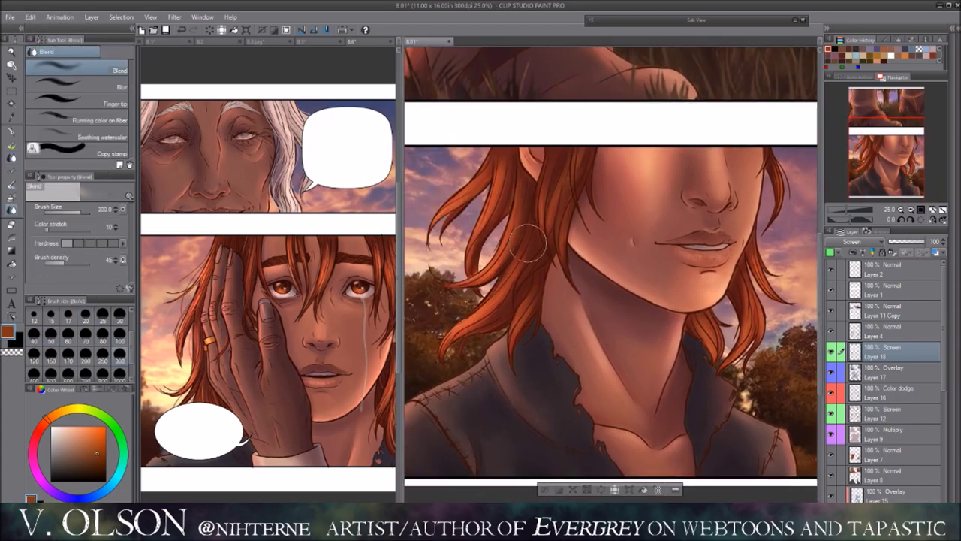
Step: Paint orange highlights on the boots on Screen Layer 18 with Oil Sponge at size 17 and blend them with speckle blend2
left_click(931, 211)
key("b")
scroll(610, 278, "up", 3)
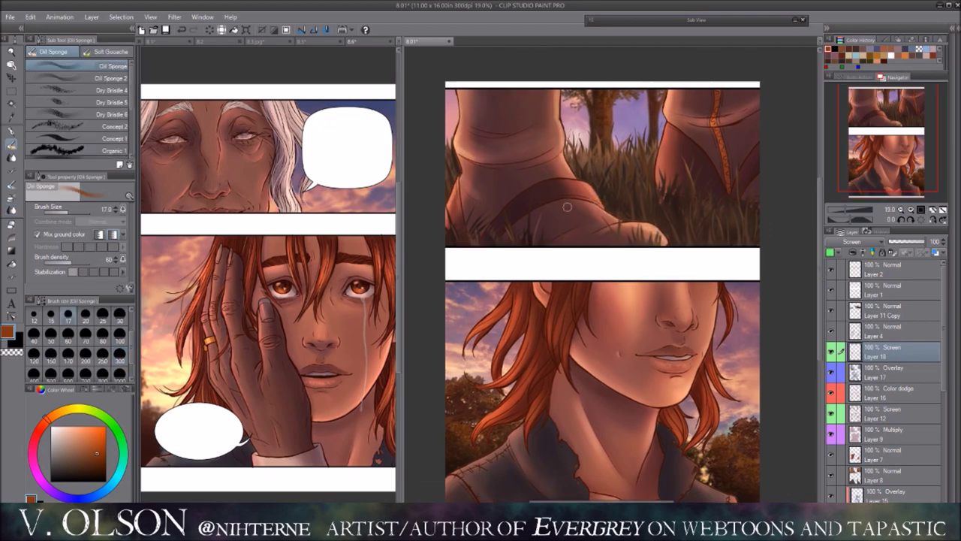
key("j")
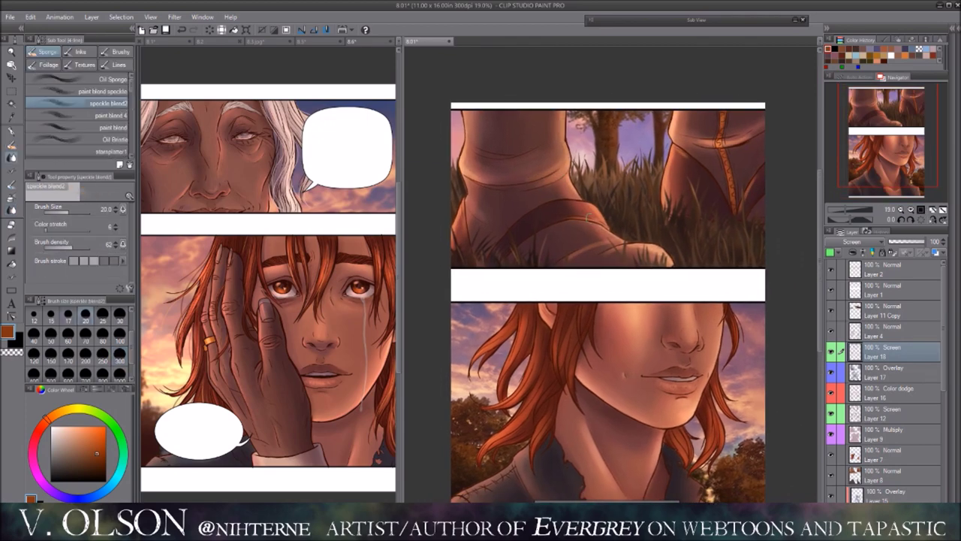
scroll(608, 301, "down", 2)
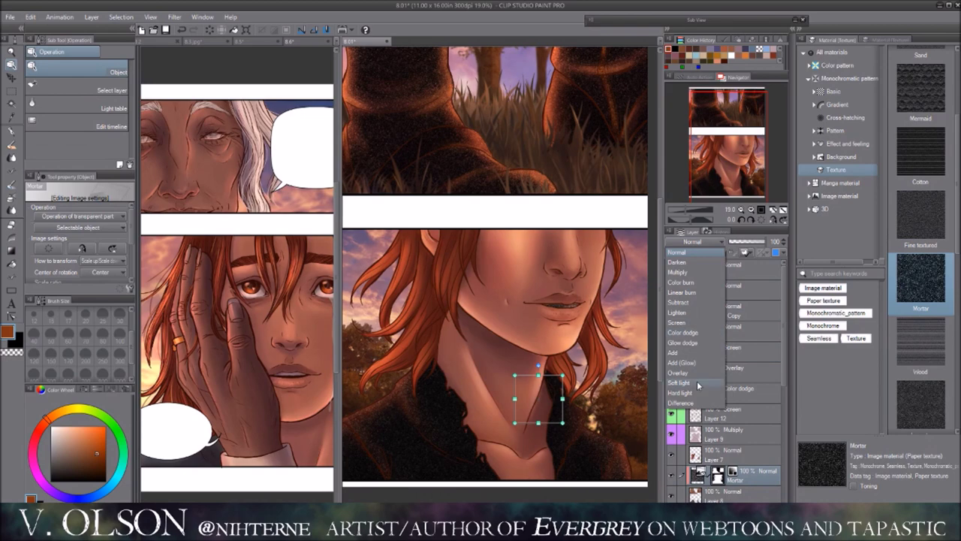
Step: Try the Mortar paper texture over the boots and vest in Soft light mode
left_click(697, 383)
left_click(734, 242)
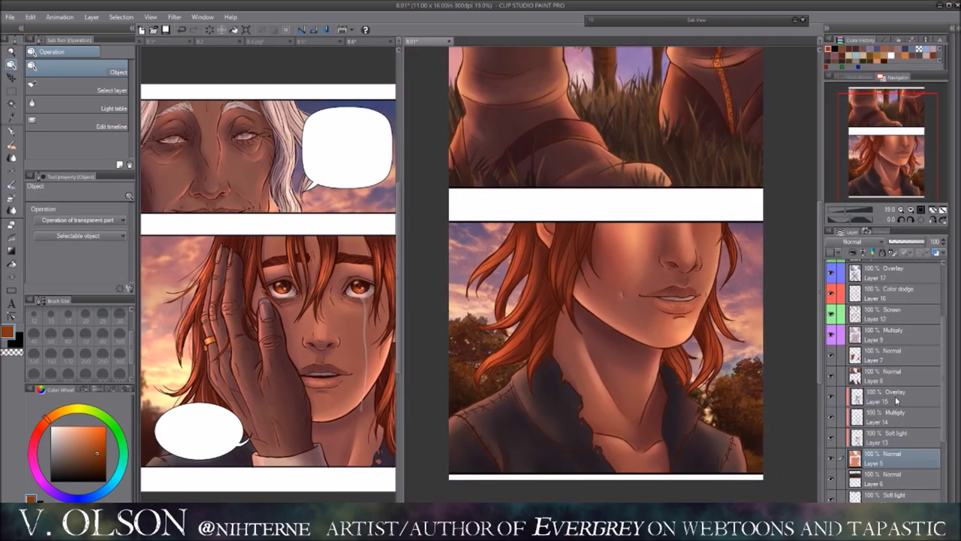
Step: Lasso distant mountains behind the boots on Layer 10 and set their hue to -51, saturation to 13 and brightness to -7
left_click(892, 423)
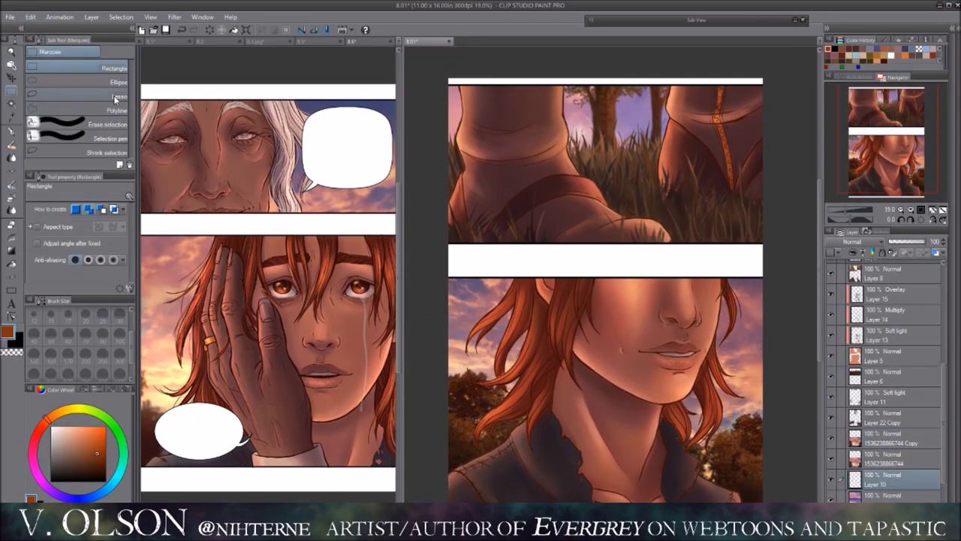
left_click_drag(450, 128, 658, 137)
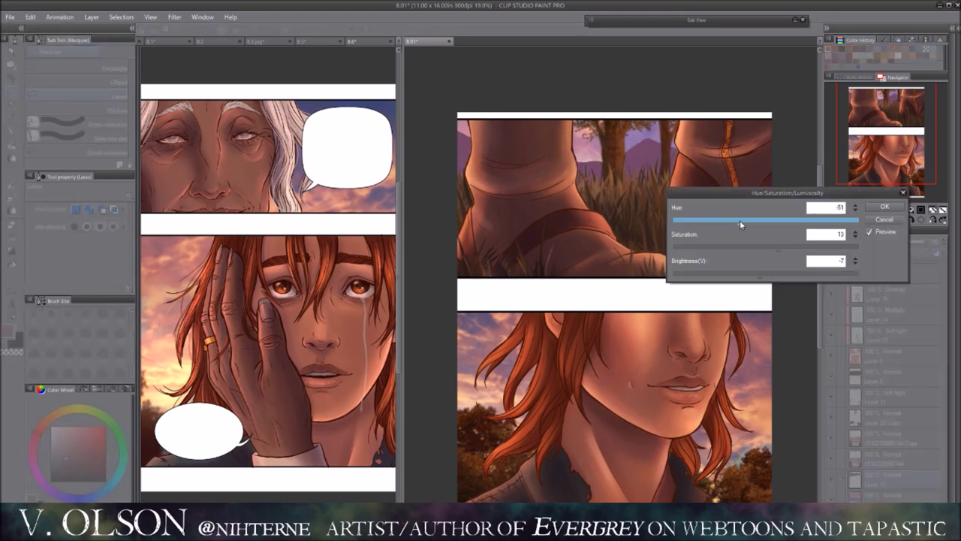
left_click(885, 206)
Step: Texture the mountains on clipped Layer 19 with dv_scratchy at size 400, and airbrush an orange glow in Color dodge mode
key("b")
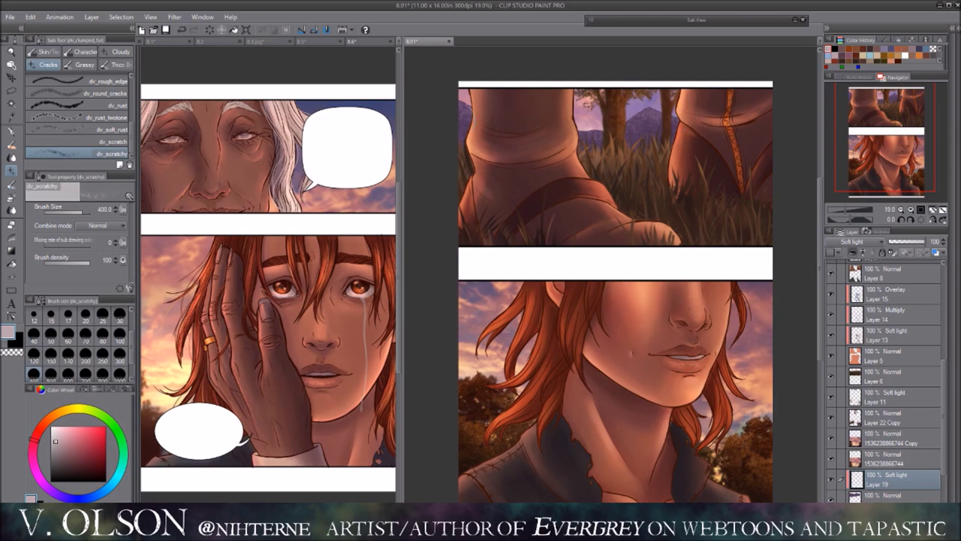
key("h")
key("h")
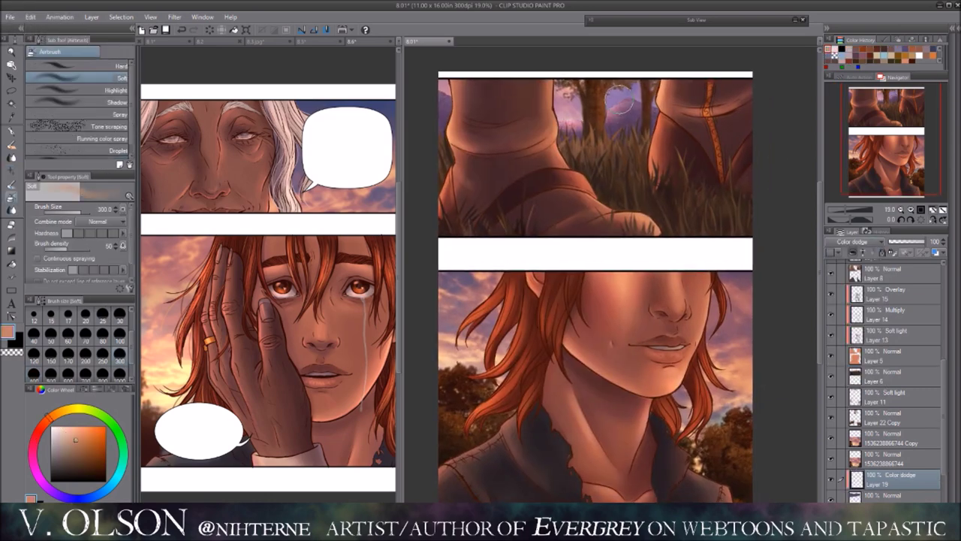
Step: Shift the hue of the mountains' Color dodge layer and brighten the snowy peaks on a Screen layer, blending with paint blend 4
key("ctrl+u")
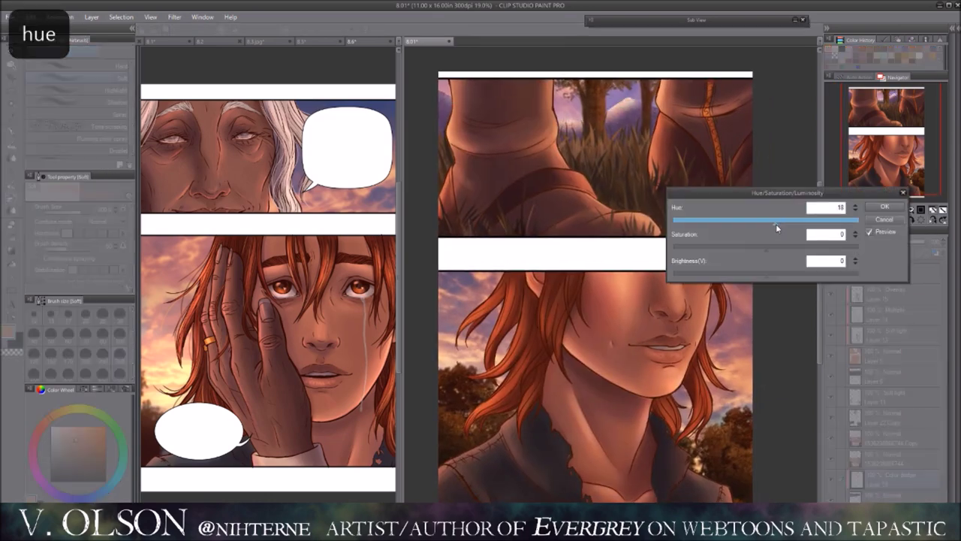
key("Return")
key("ctrl+z")
key("b")
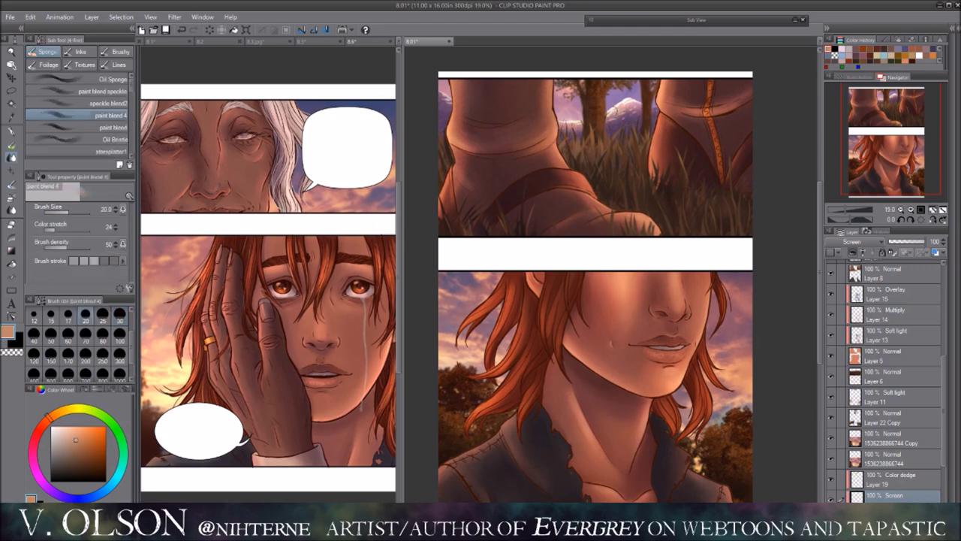
Step: Tint the mountains with brown on clipped Overlay Layer 19 using the Soft airbrush at size 200
key("b")
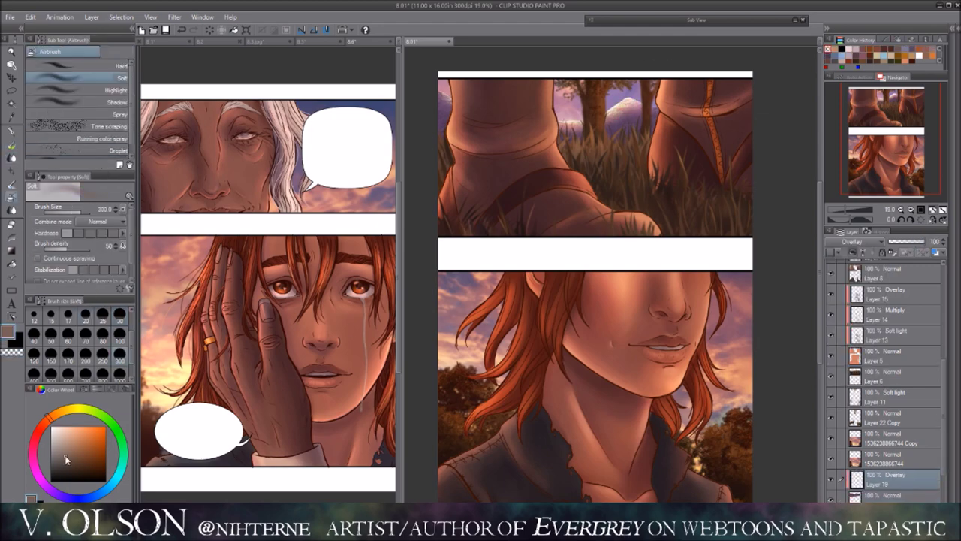
key("ctrl+z")
key("b")
Step: Paint reddish-brown details on the background tree trunks on Layer 22 Copy with Dry Bristle 3 at size 30
left_click_drag(782, 243, 755, 215)
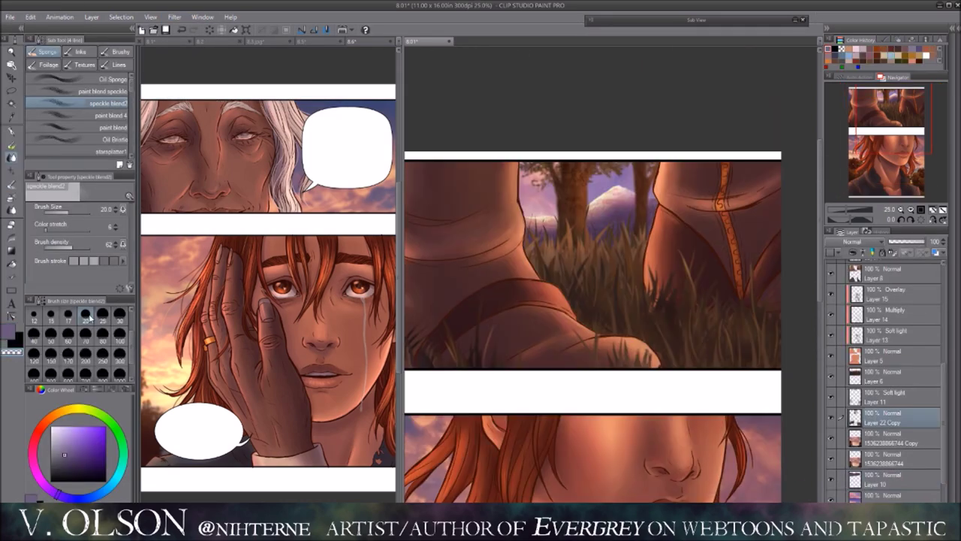
left_click(633, 185, "alt")
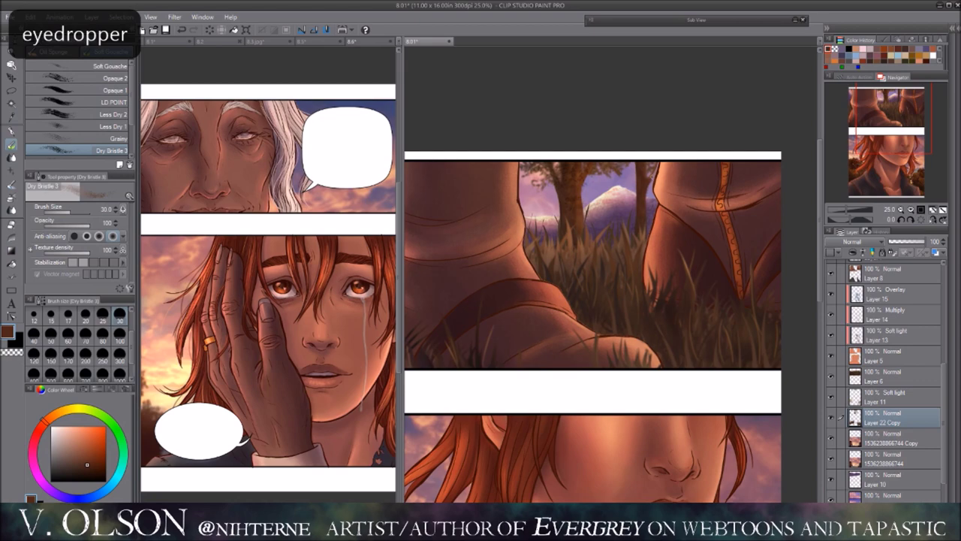
key("ctrl+z")
key("h")
key("h")
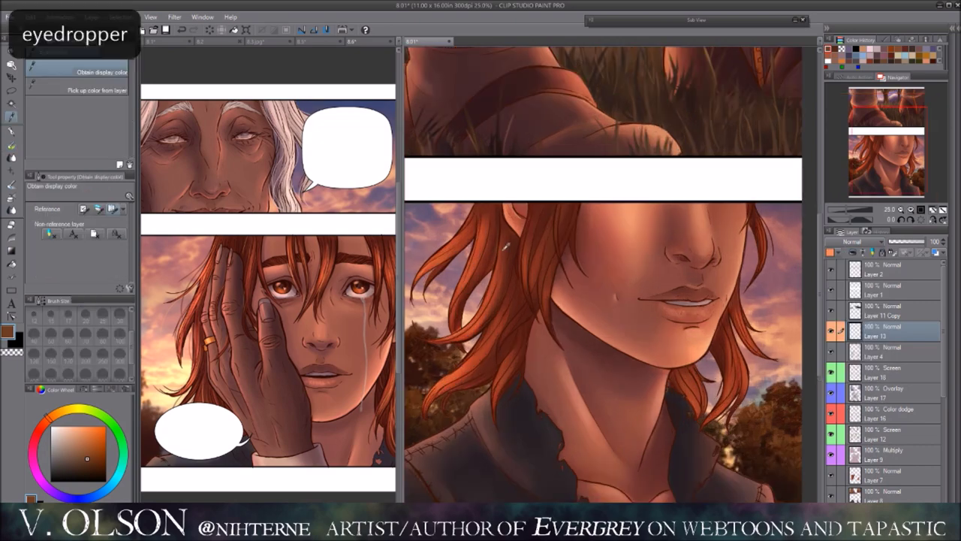
Step: Paint loose dark red hair strands on Layer 13 with Opaque 1 at size 12, undoing the unwanted strokes
left_click(110, 89)
key("ctrl+z")
key("ctrl+z")
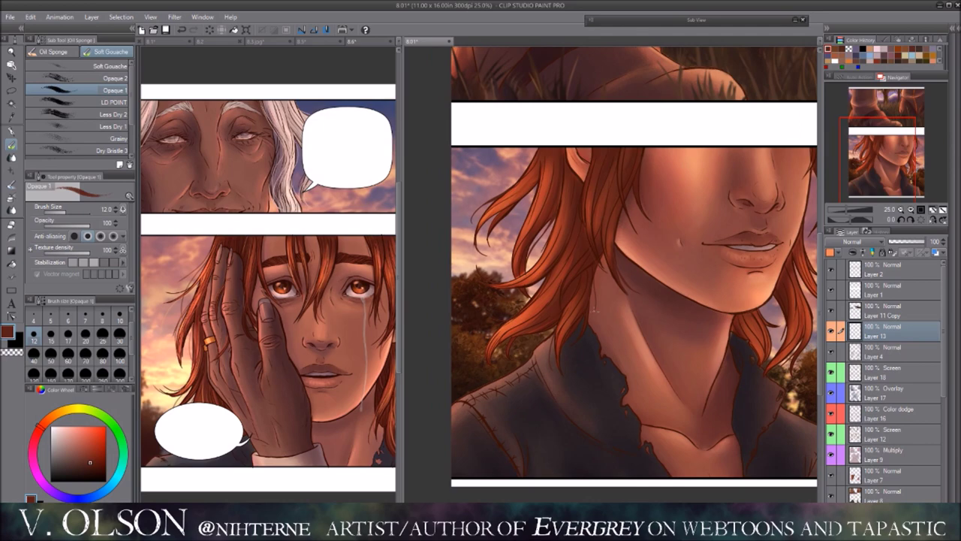
key("ctrl+z")
key("ctrl+z")
key("ctrl+z")
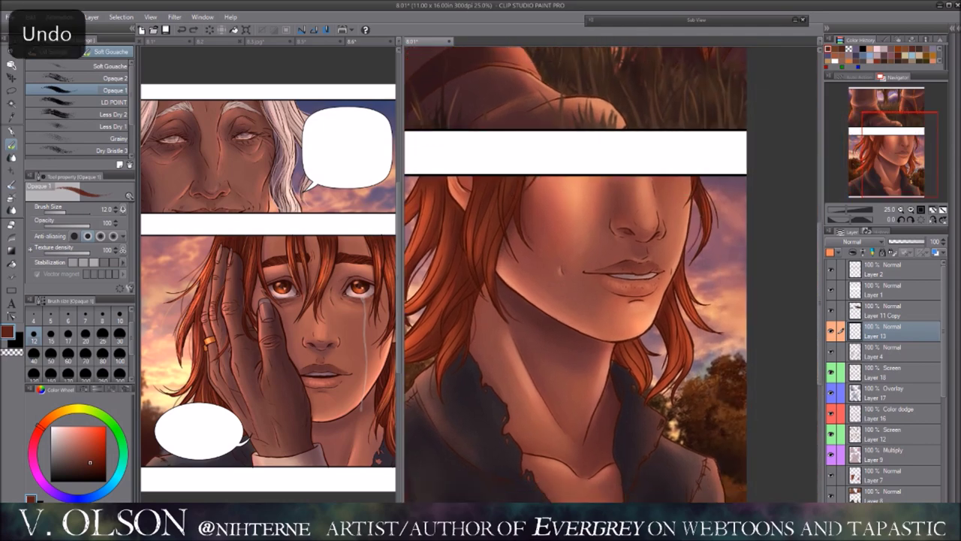
key("ctrl+z")
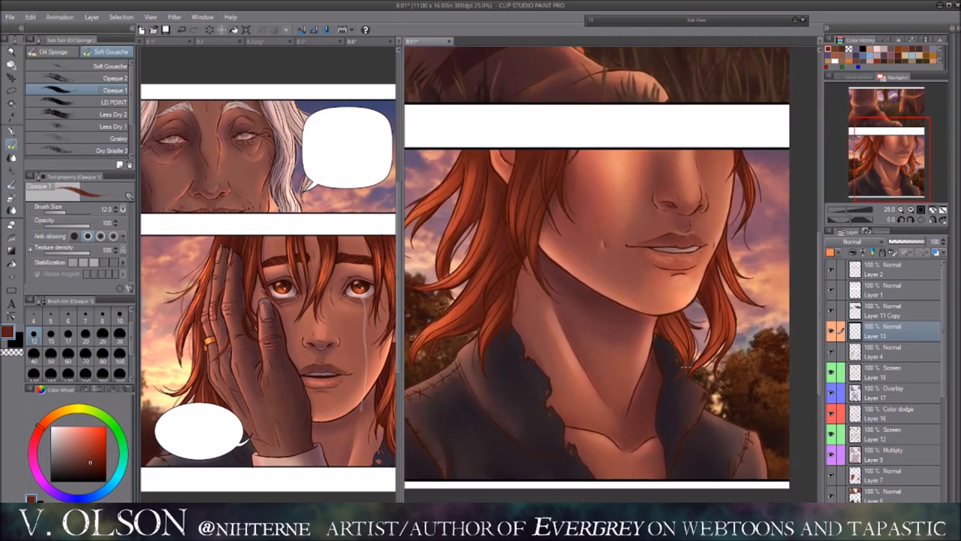
key("ctrl+z")
Step: Add bright orange hair strands sampled from the hair on Layer 13 with Opaque 1, and soften them with Blend
left_click(570, 272, "alt")
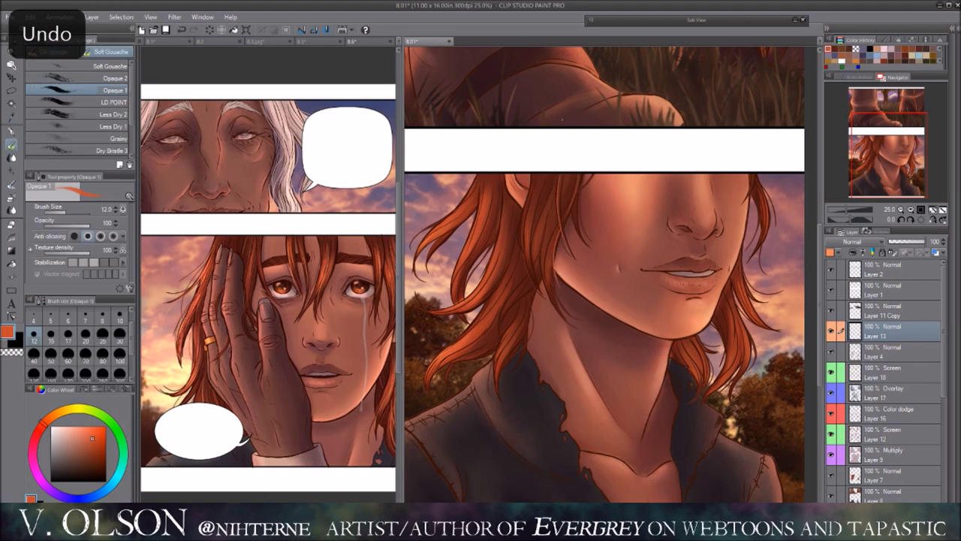
key("ctrl+z")
key("ctrl+z")
key("ctrl+z")
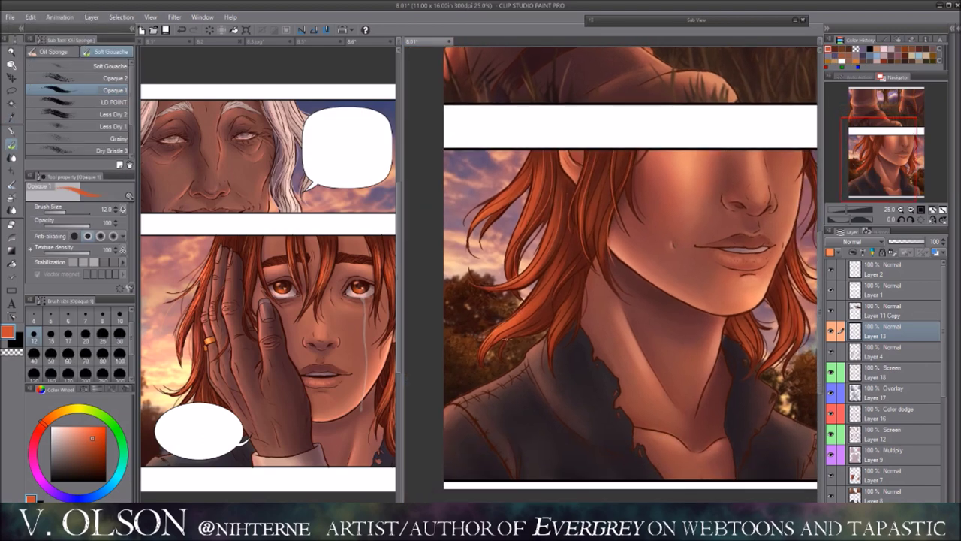
key("ctrl+z")
key("ctrl+z")
key("j")
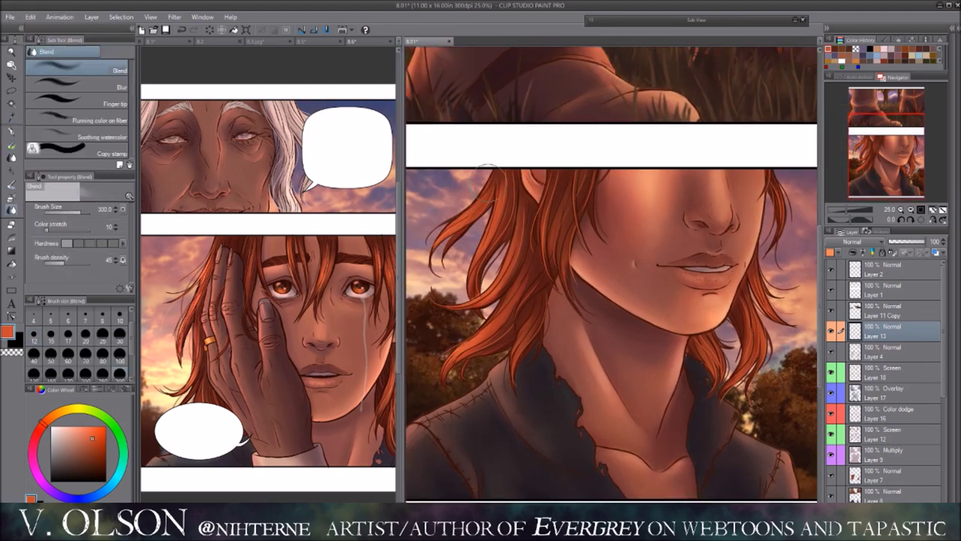
key("ctrl+y")
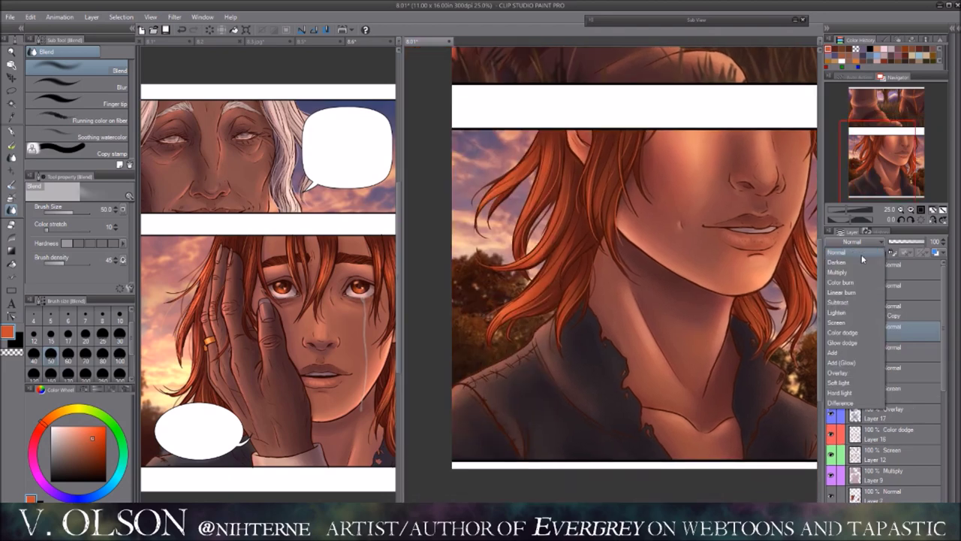
Step: Add an Add (Glow) layer above Layer 13 and paint orange-brown highlights on the nose with LD POINT at size 17
left_click(938, 209)
key("b")
key("ctrl+z")
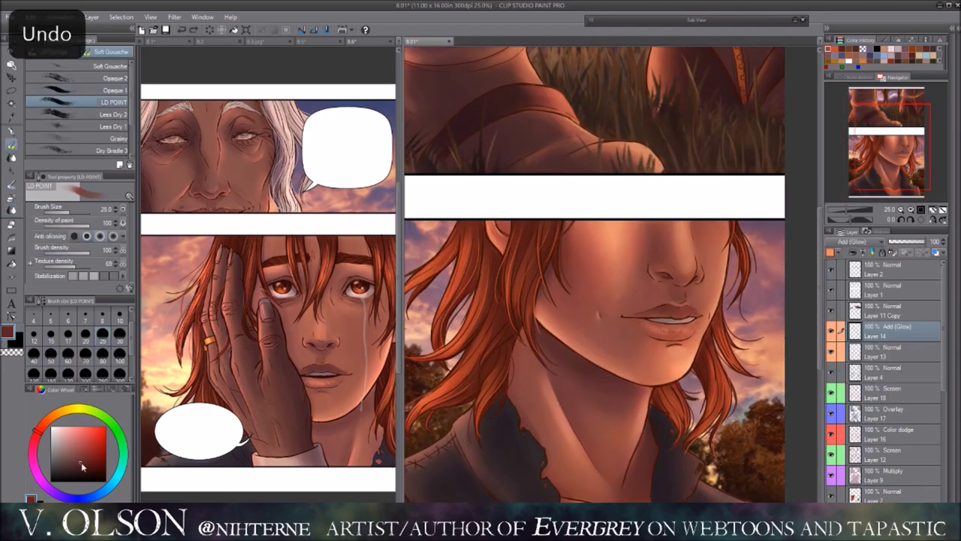
scroll(610, 274, "down", 2)
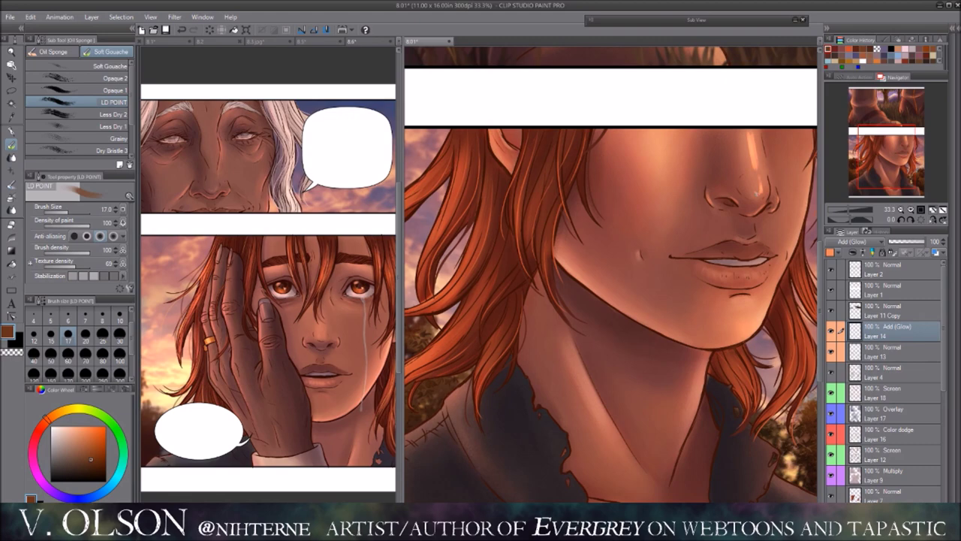
Step: Dab glowing highlights on the lips on Layer 14 with LD POINT, checking the face in a flipped view
key("h")
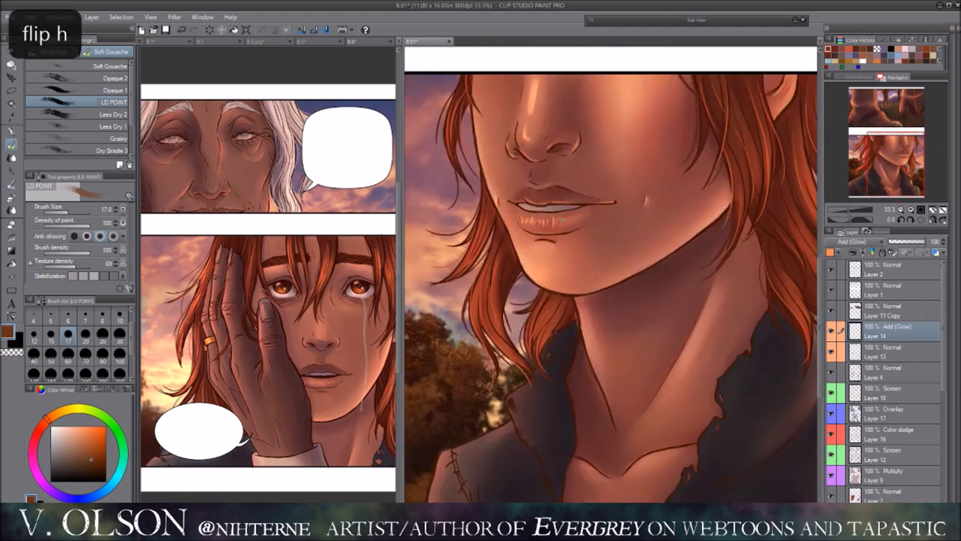
key("h")
key("h")
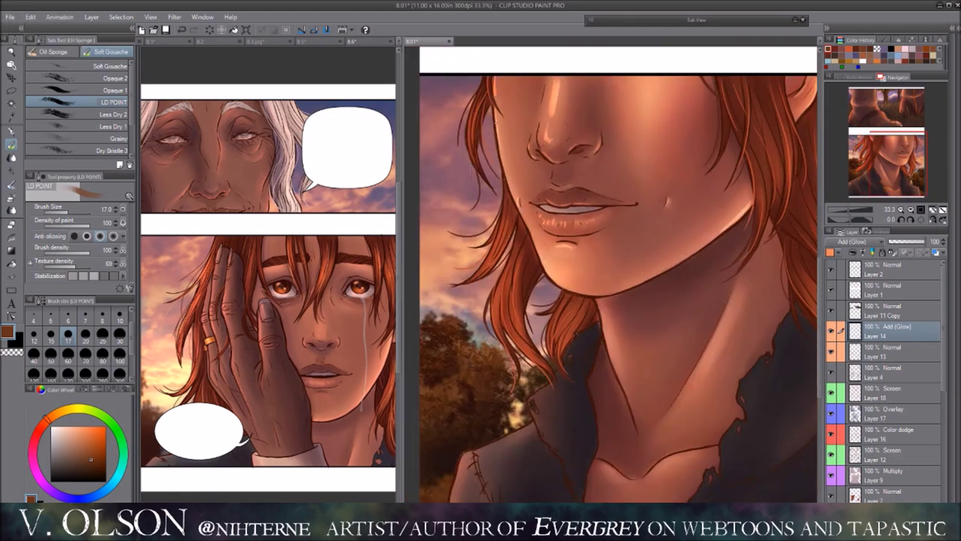
key("h")
Step: Paint glowing highlights on the neck muscle, collarbones and vest seams on Layer 14 with LD POINT at size 17
scroll(739, 219, "down", 1)
scroll(611, 274, "down", 3)
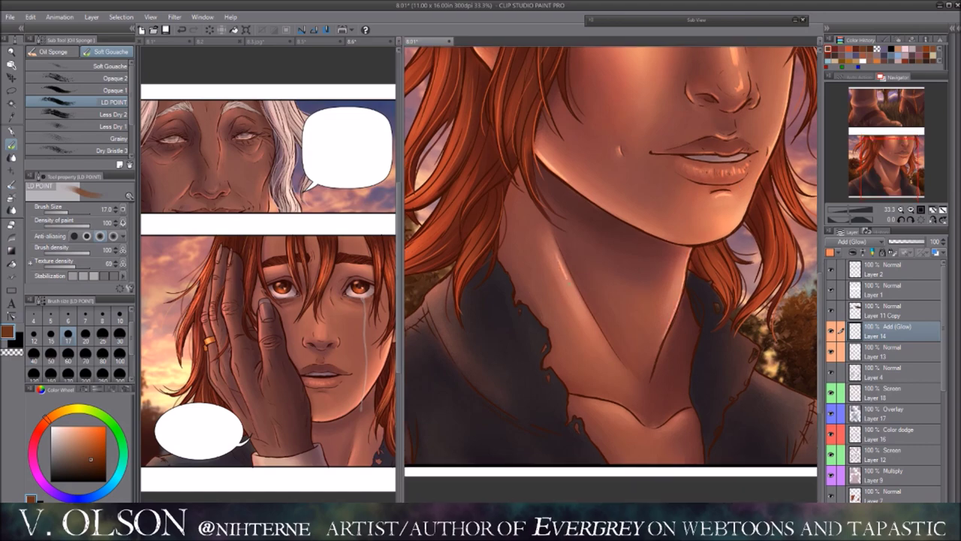
scroll(610, 274, "left", 2)
key("ctrl+z")
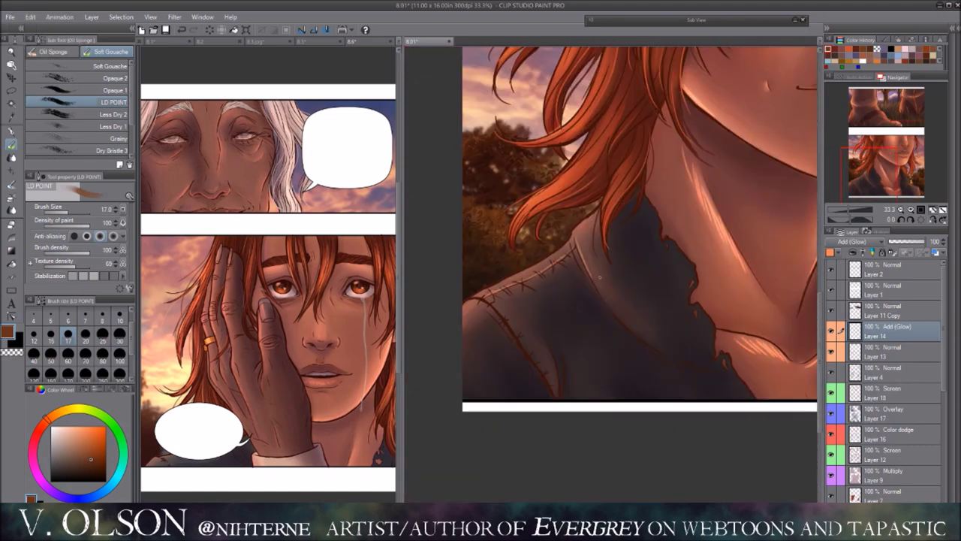
scroll(611, 225, "up", 3)
key("h")
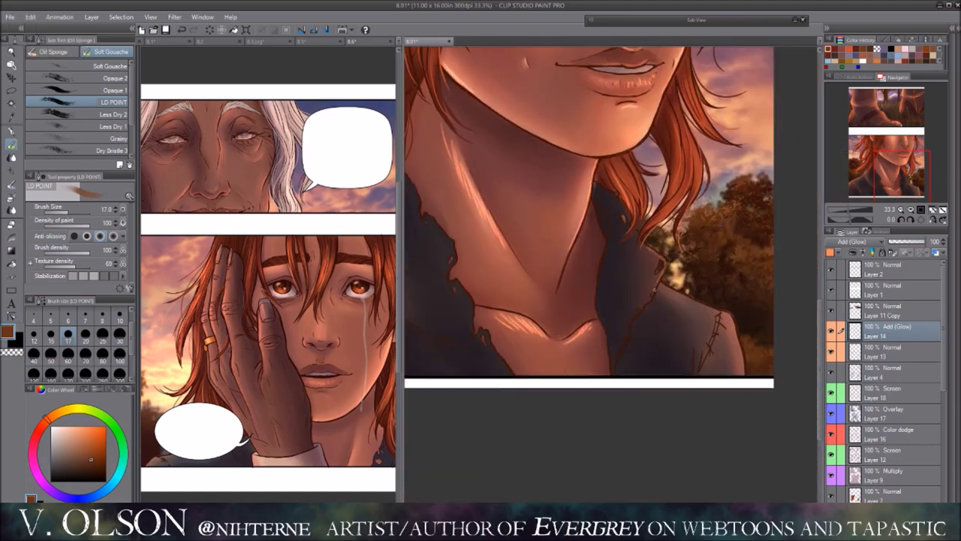
Step: Paint glowing highlights along the cuffs and edges of the boots on Layer 14 with LD POINT at size 17
scroll(611, 225, "down", 2)
scroll(611, 225, "up", 5)
key("ctrl+minus")
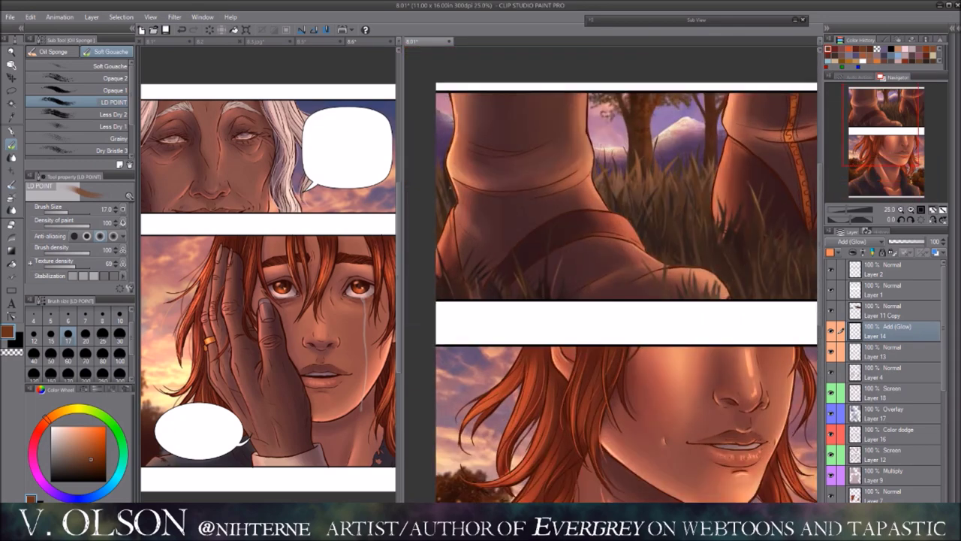
scroll(610, 293, "up", 2)
scroll(611, 293, "right", 3)
scroll(611, 292, "up", 2)
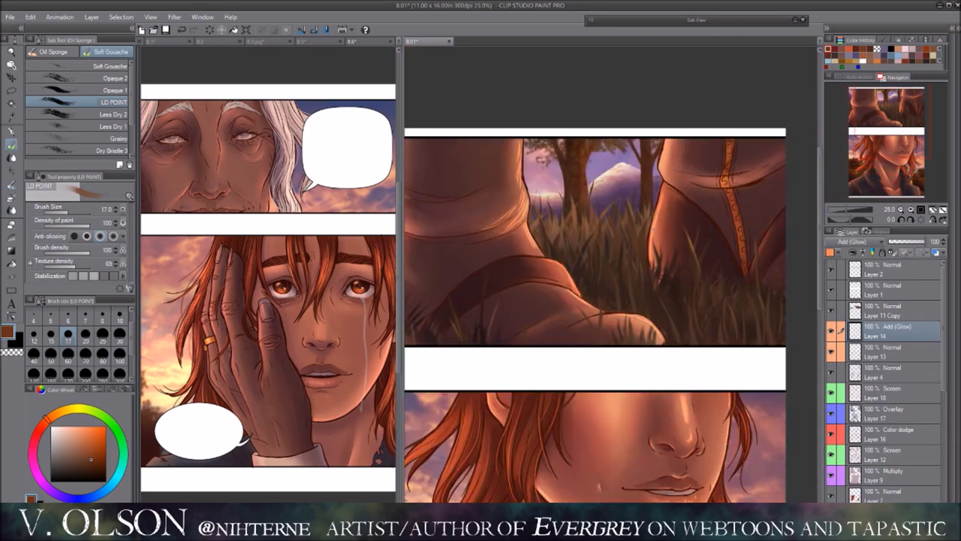
scroll(611, 292, "up", 1)
scroll(610, 293, "left", 2)
Step: Soften the glowing highlights on the boots, neck and face on Layer 14 with speckle blend2 at size 25
key("b")
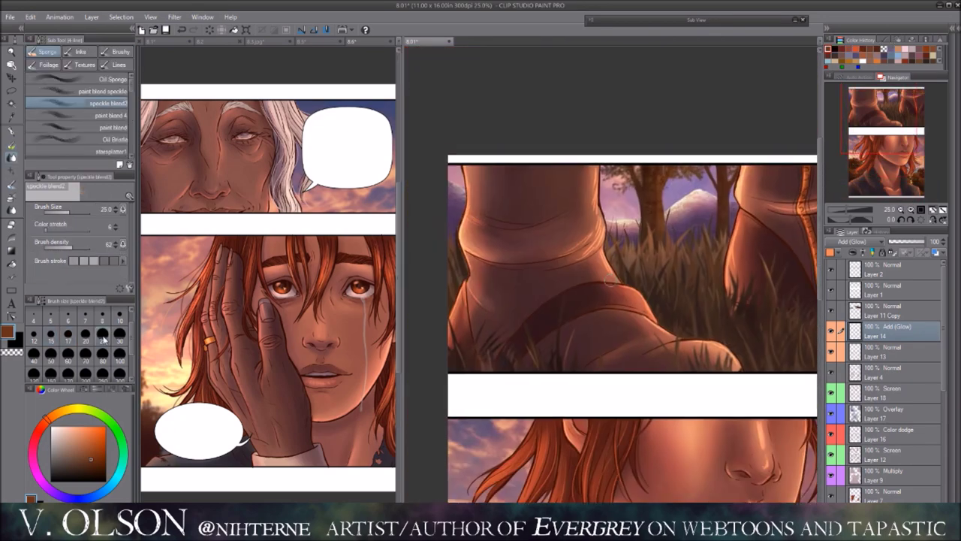
scroll(611, 282, "down", 5)
scroll(638, 362, "right", 1)
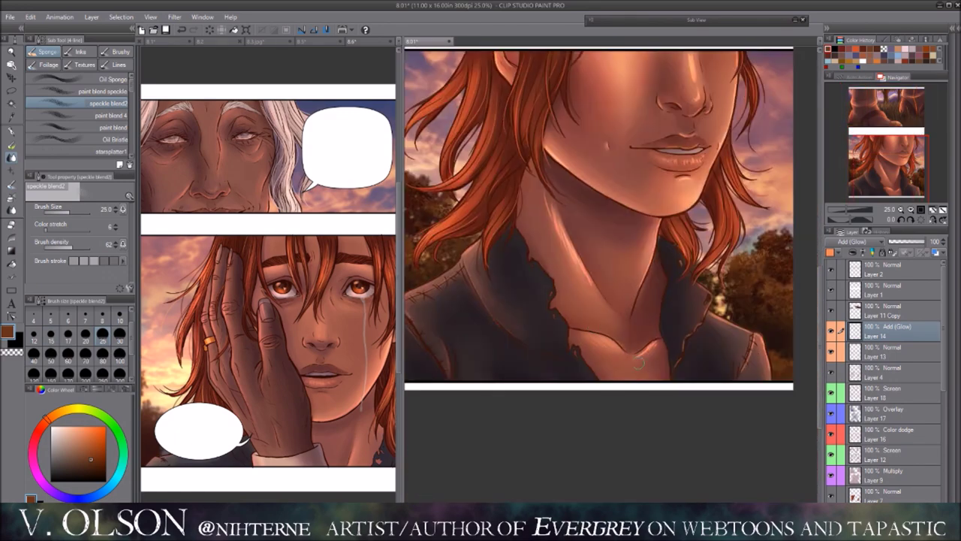
scroll(544, 296, "up", 3)
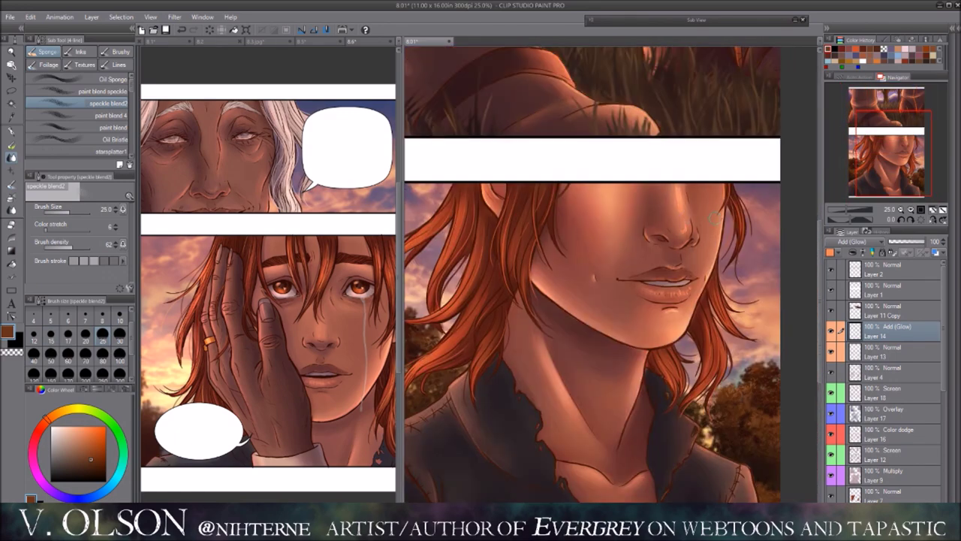
Step: Smooth the light on the face with Blend at size 100, picking the Screen layer, Layer 18, from the canvas
key("j")
scroll(714, 218, "down", 3)
scroll(676, 240, "up", 2)
left_click(654, 253, "ctrl+shift")
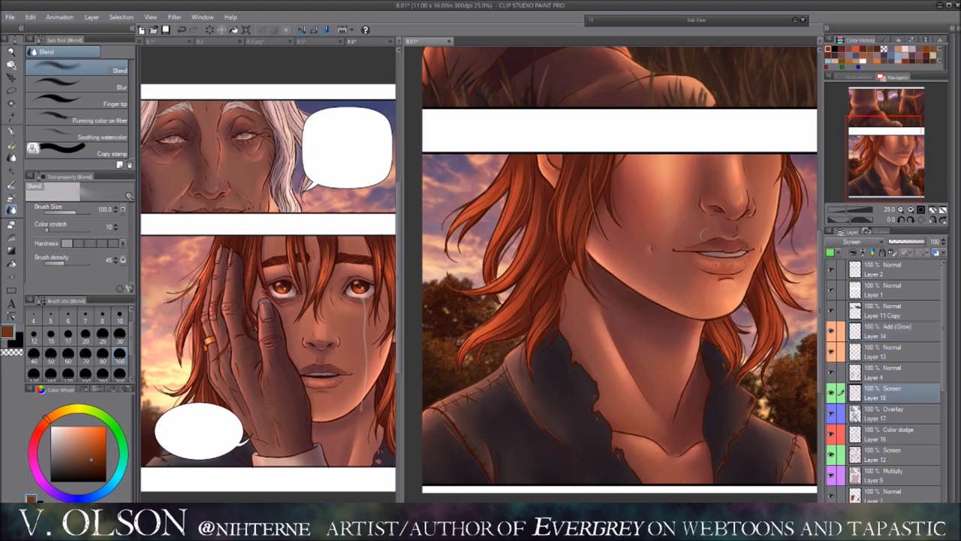
Step: Paint thin glowing strands in the hair on Layer 14 with Opaque 1 at size 12, undoing stray strokes
key("b")
scroll(621, 266, "left", 1)
key("ctrl+z")
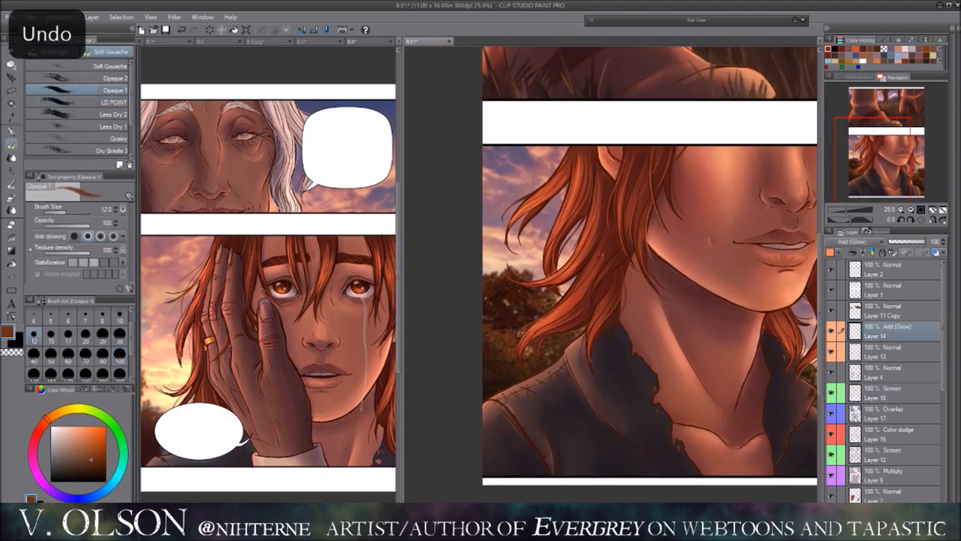
scroll(637, 266, "down", 1)
scroll(541, 285, "right", 2)
scroll(541, 286, "up", 1)
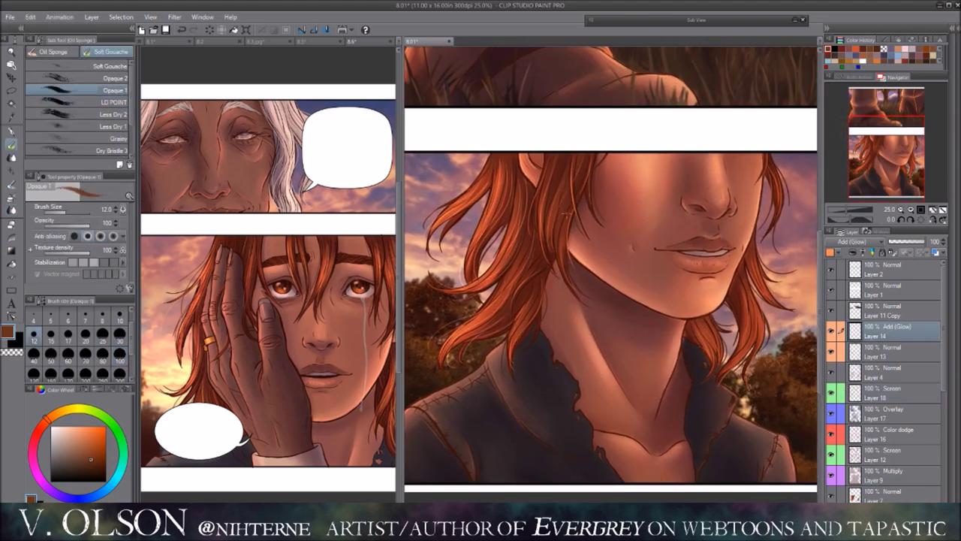
key("ctrl+z")
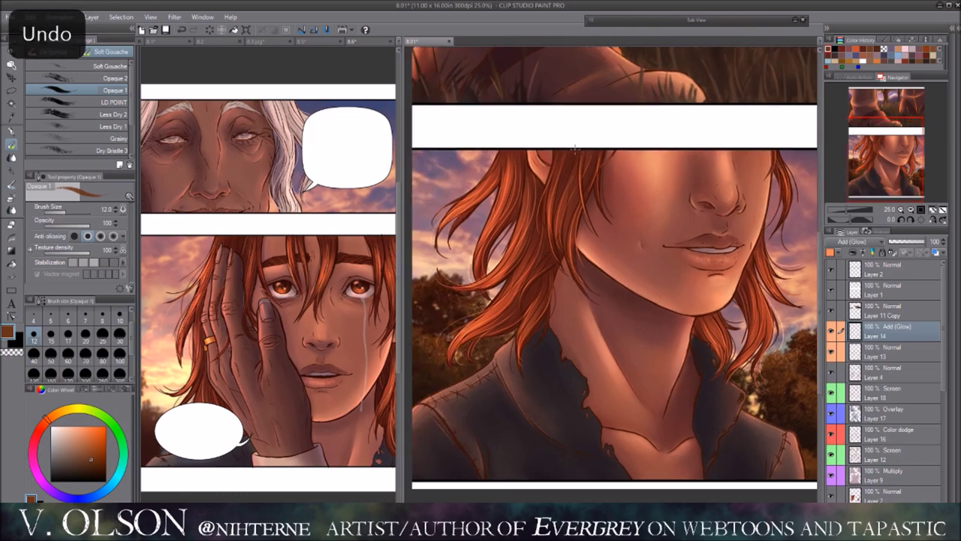
Step: Soften the hair highlights on Layer 14 with Blend, checking the page in a flipped view, and save the file
key("h")
key("ctrl+z")
key("h")
key("j")
key("h")
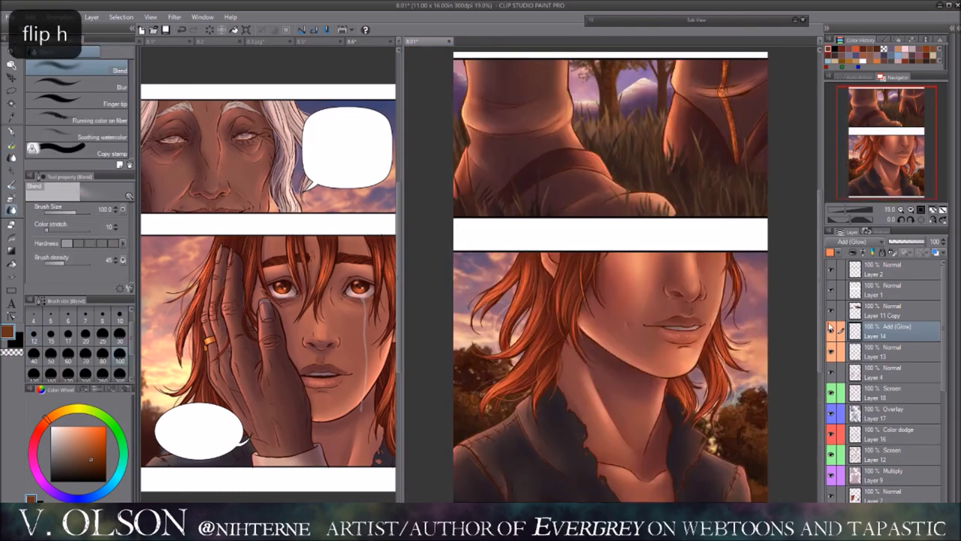
key("ctrl+s")
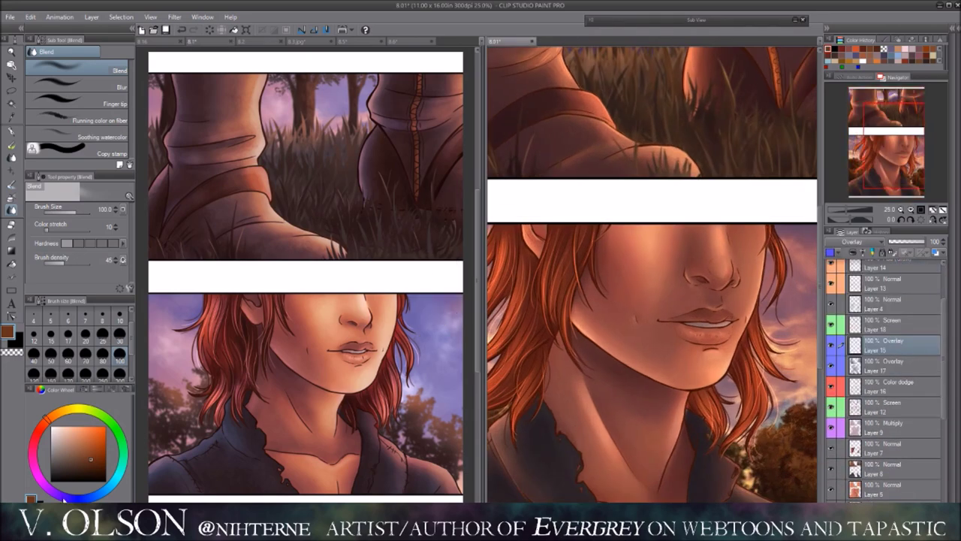
Step: Airbrush blue-grey shade on the Overlay Layer 15 with Soft and shift its hue to about -34
key("ctrl+z")
scroll(688, 275, "down", 3)
key("ctrl+u")
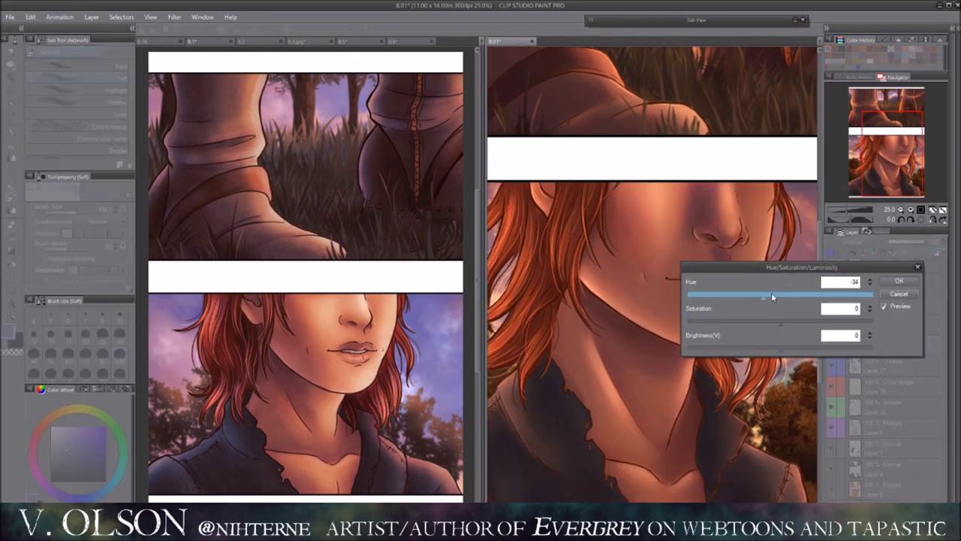
key("Return")
scroll(651, 259, "up", 5)
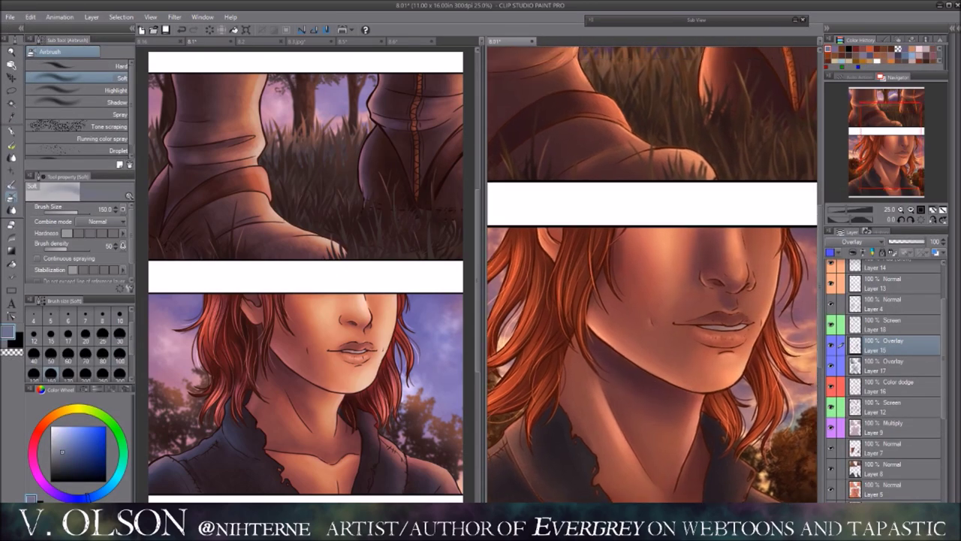
Step: Add more blue-grey shade to the face on Layer 15, check it flipped, and lower the layer's brightness to about -8
scroll(651, 259, "down", 1)
key("h")
key("h")
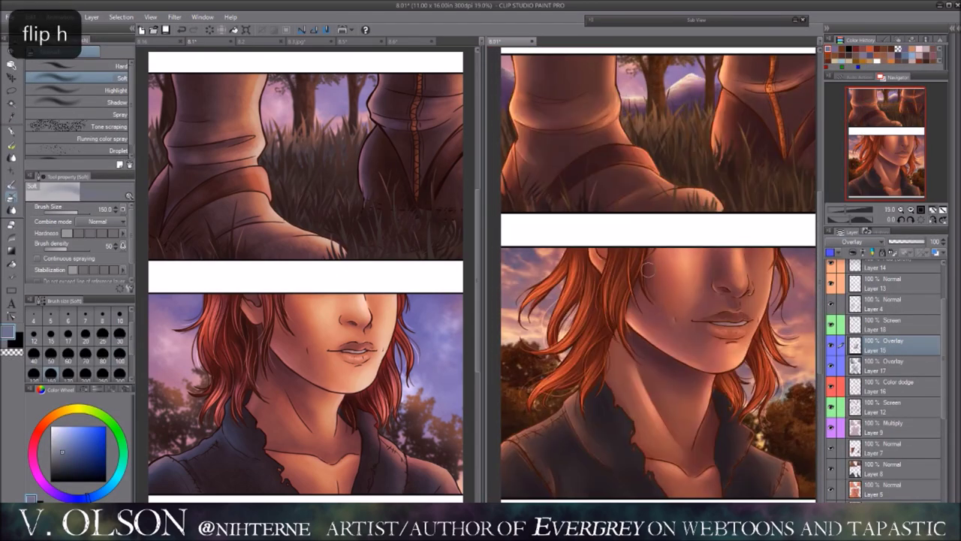
scroll(675, 410, "down", 2)
scroll(675, 410, "up", 1)
scroll(685, 322, "down", 1)
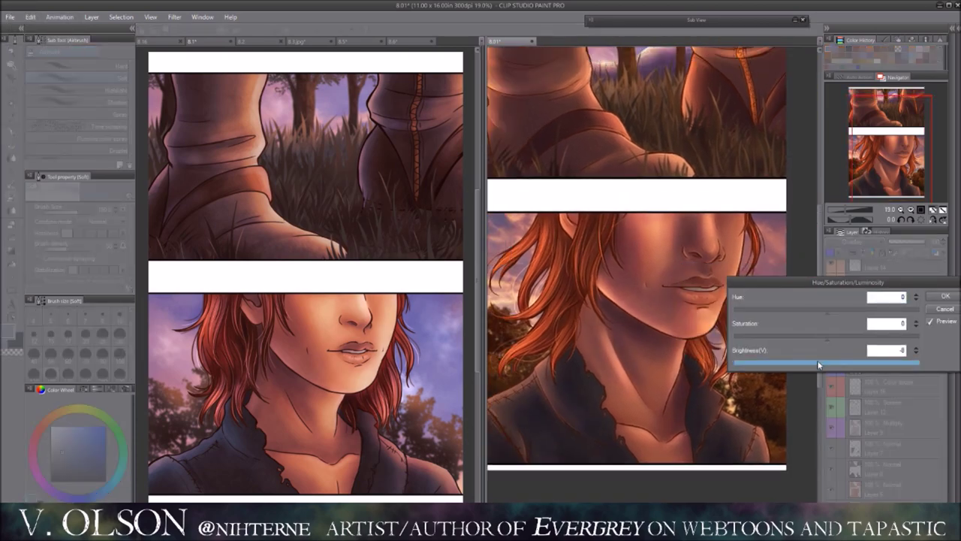
Step: Smooth the blue-grey shading on Layer 15 with Blend at size 300 and check the page in a flipped view
key("j")
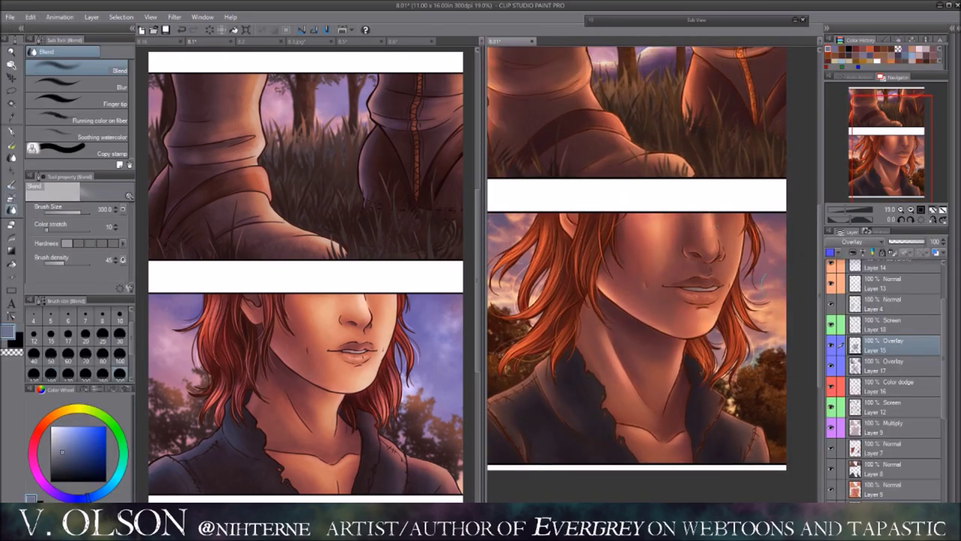
key("h")
key("h")
Step: Airbrush darker blue shade over the boots and grass on Layer 15 with Soft, and smooth it with Blend at size 300
key("b")
scroll(779, 225, "up", 2)
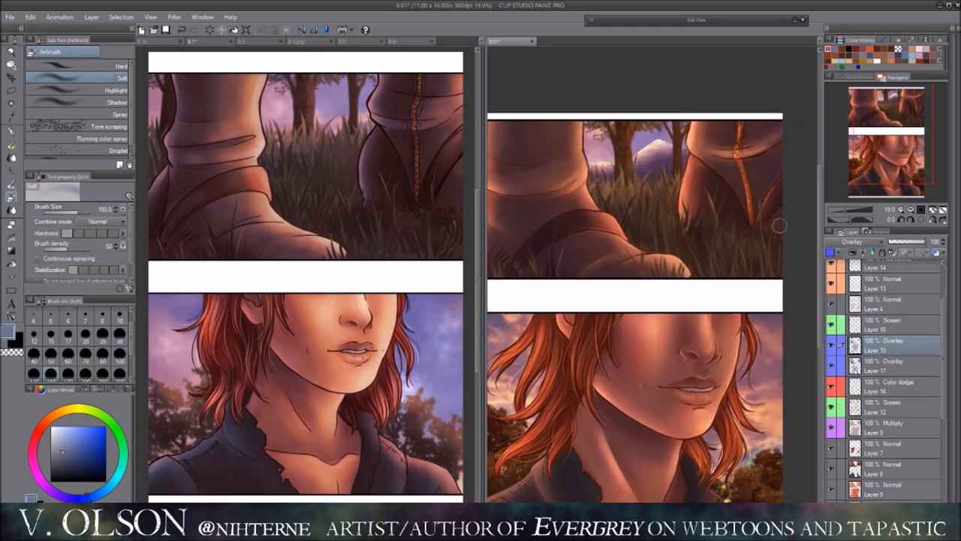
scroll(780, 225, "down", 1)
scroll(714, 181, "up", 1)
scroll(676, 150, "down", 1)
key("j")
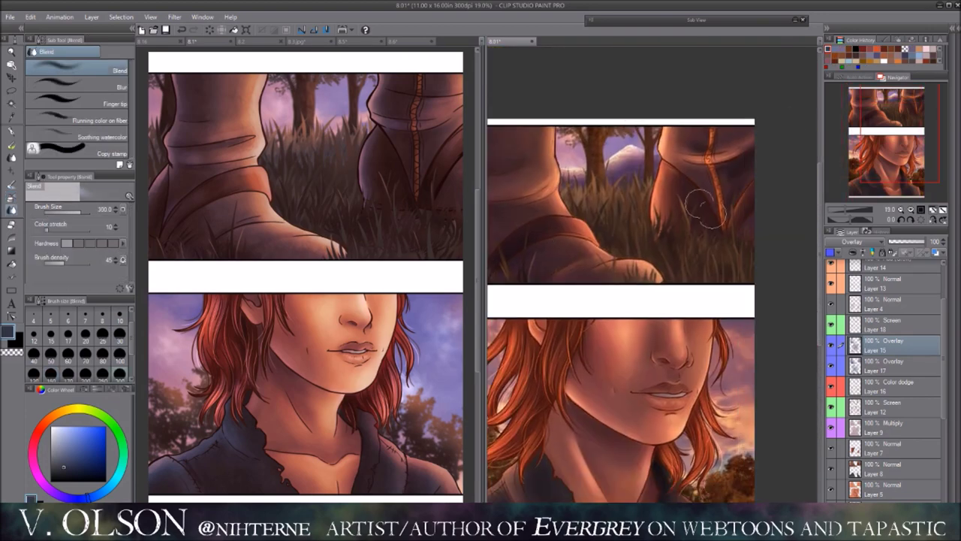
scroll(637, 123, "up", 1)
key("h")
key("h")
key("j")
Step: Add a layer clipped to the line art on Layer 4 and airbrush dark red and orange over the lines with Soft at size 200
left_click(893, 304)
key("ctrl+shift+n")
scroll(676, 301, "up", 1)
key("b")
key("bracketright")
key("bracketright")
key("bracketright")
key("bracketright")
scroll(680, 178, "up", 1)
key("h")
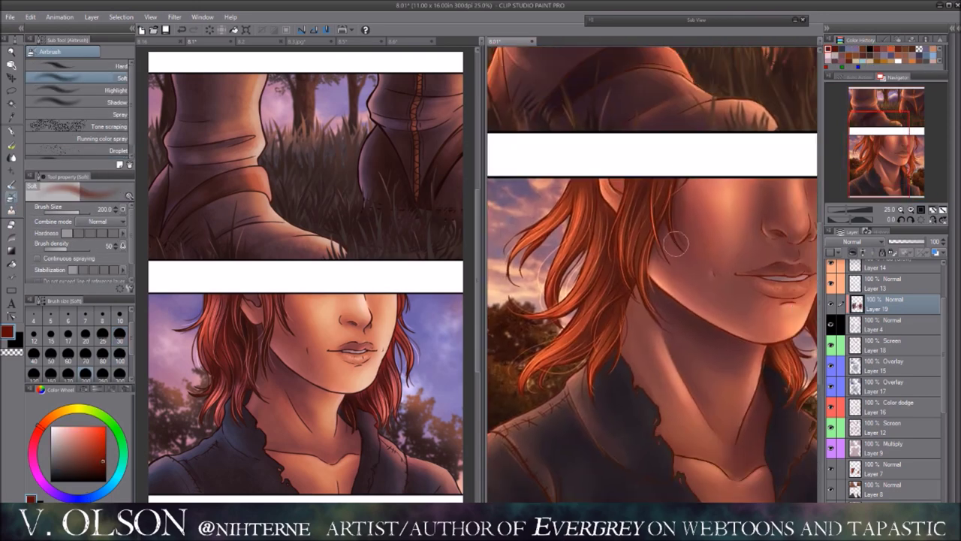
scroll(679, 177, "down", 2)
key("h")
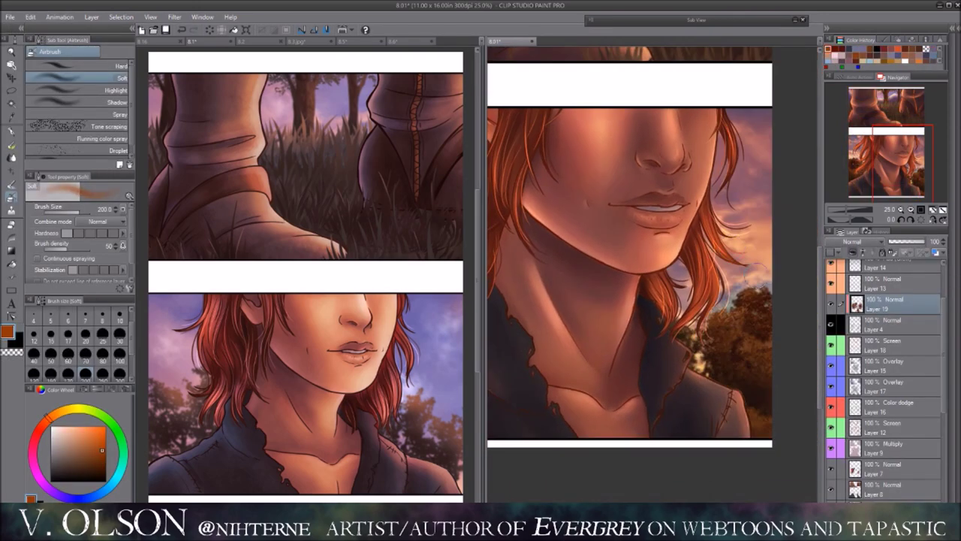